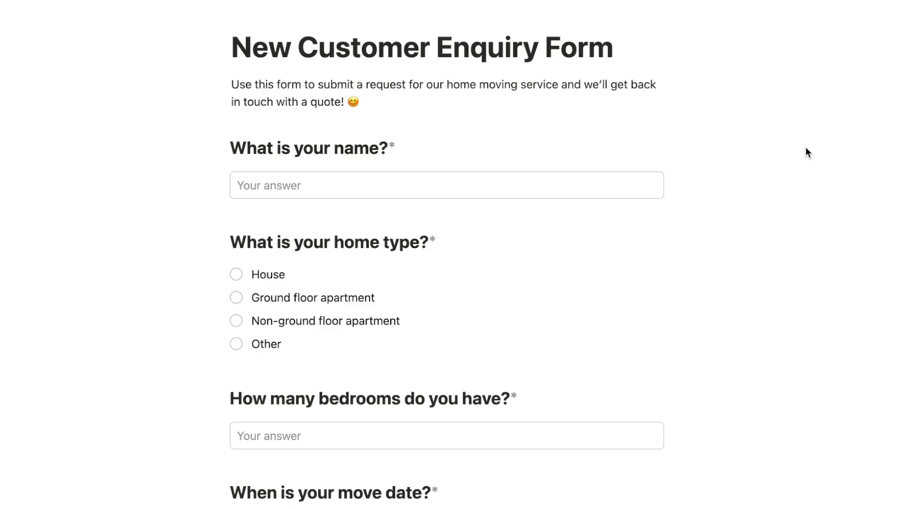
# Step: Set the enquiry form's move date to October 27, 2024 and request moving boxes
pyautogui.scroll(-2, 805, 153)
pyautogui.scroll(-4, 804, 148)
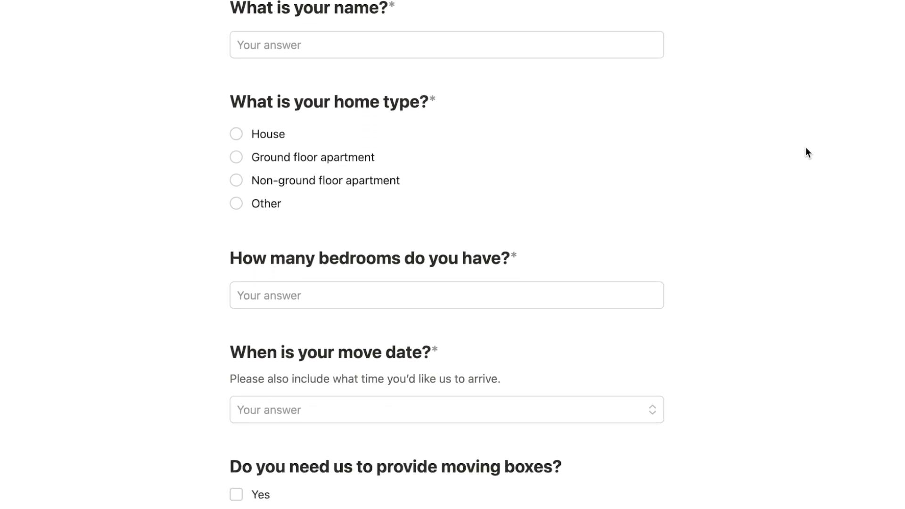
pyautogui.scroll(-3, 804, 147)
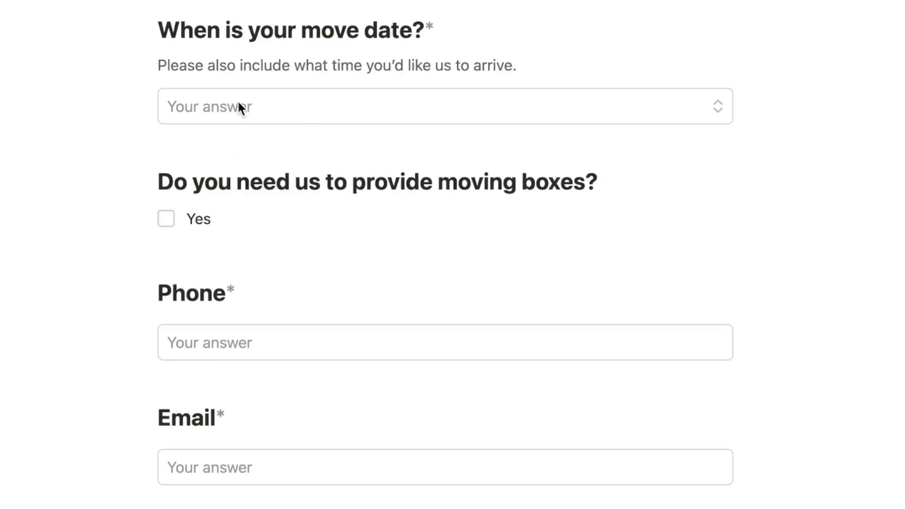
pyautogui.click(239, 107)
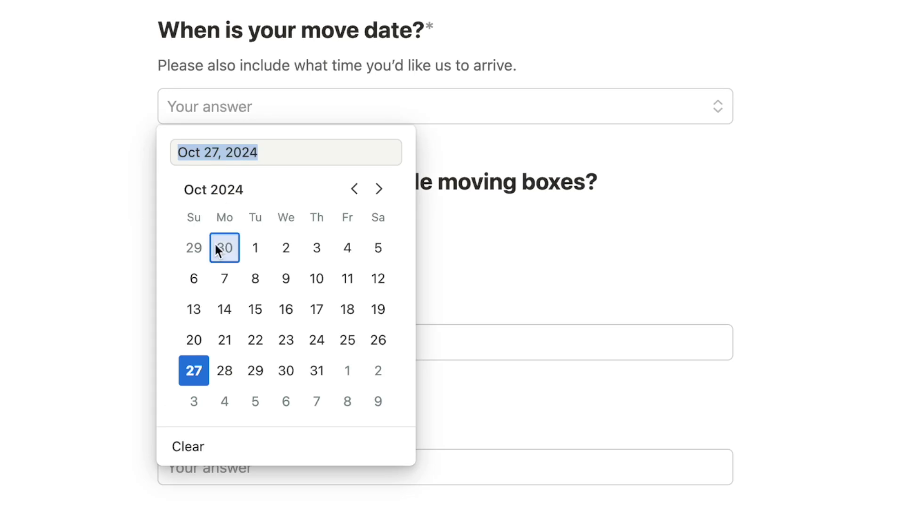
pyautogui.click(194, 372)
pyautogui.scroll(-2, 162, 147)
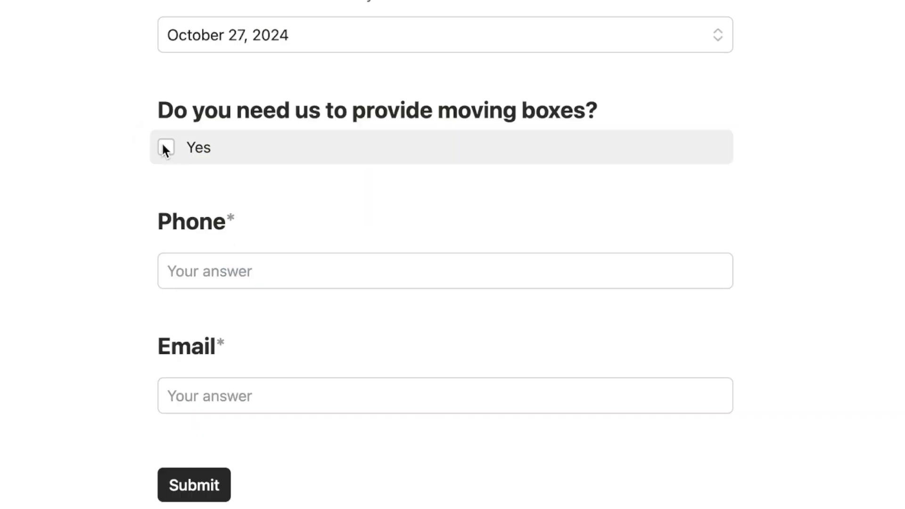
pyautogui.click(163, 146)
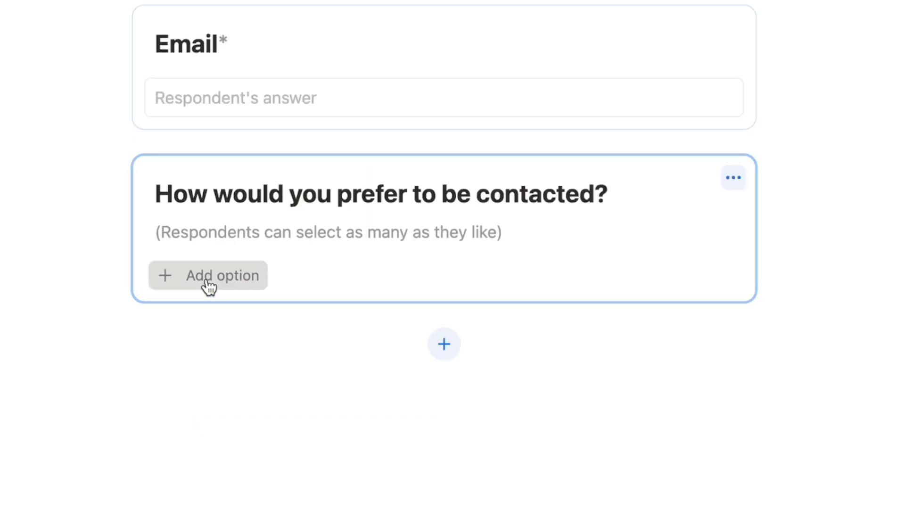
# Step: Add the options Phone and Email to the question "How would you prefer to be contacted?"
pyautogui.click(210, 289)
pyautogui.write('Phone')
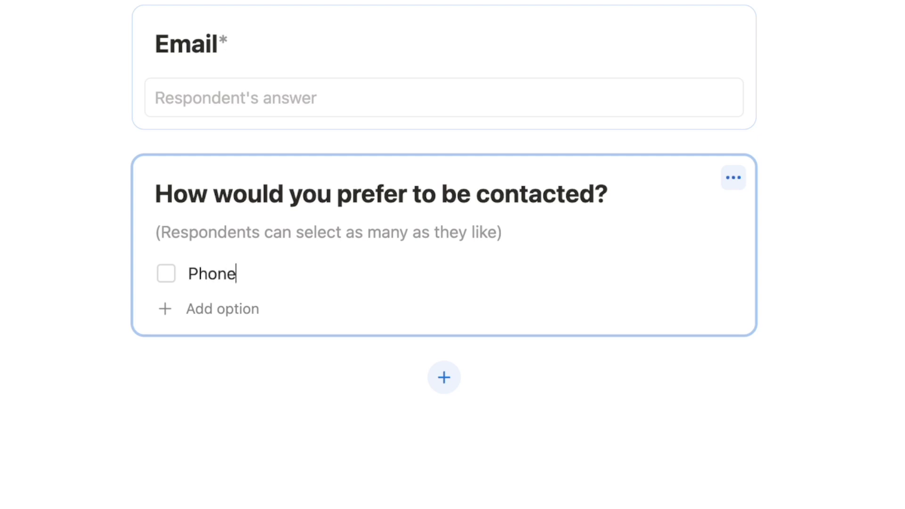
pyautogui.click(212, 311)
pyautogui.write('Emai')
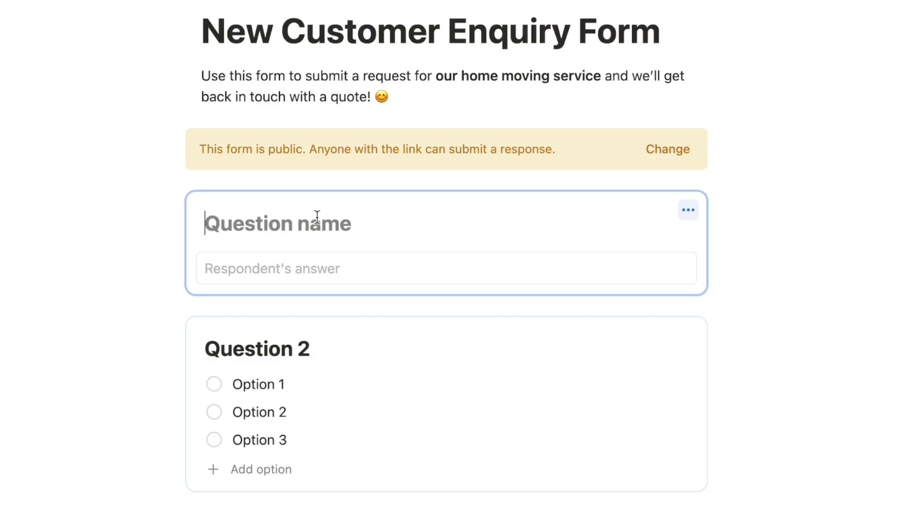
# Step: Name the form's first question "What is your name?"
pyautogui.write('What is you')
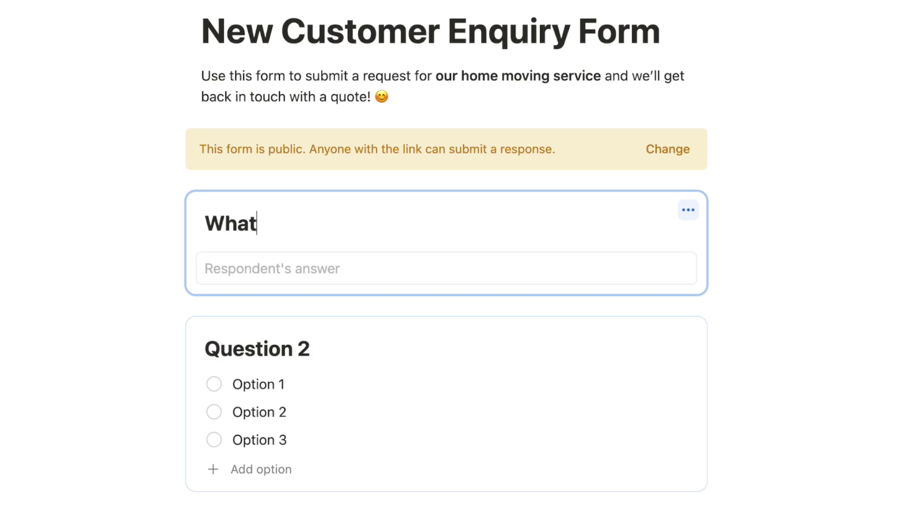
pyautogui.write('r name?')
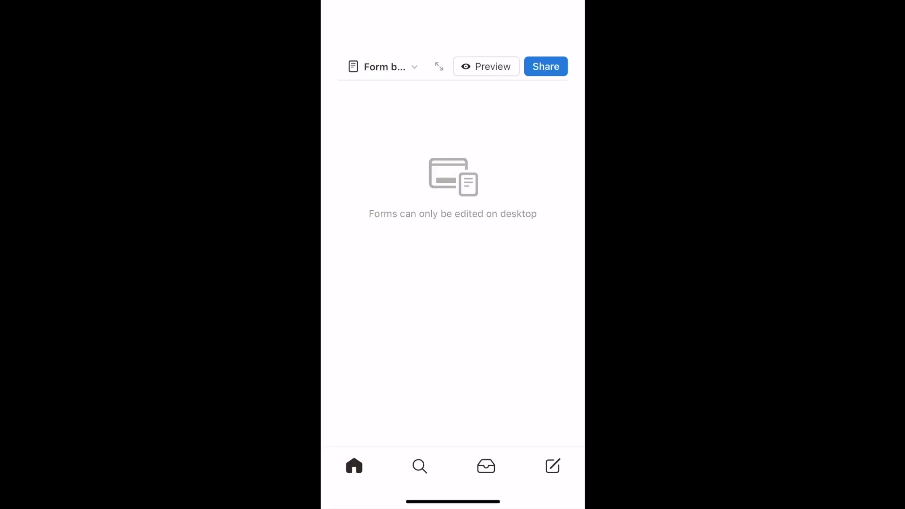
# Step: In the mobile view of the form, enter the customer's full name and choose Non-ground floor apartment as the home type
pyautogui.scroll(-2, 453, 188)
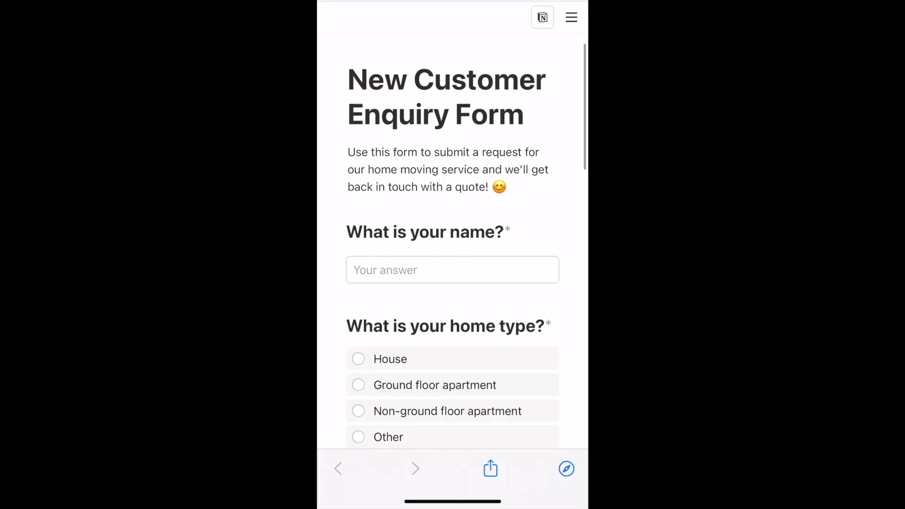
pyautogui.click(453, 260)
pyautogui.write('Leonard Hofstadter')
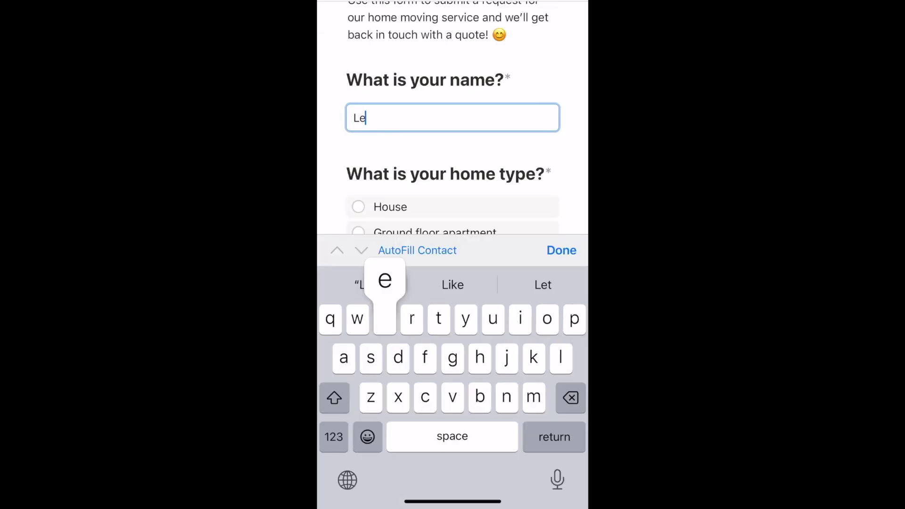
pyautogui.scroll(-3, 452, 118)
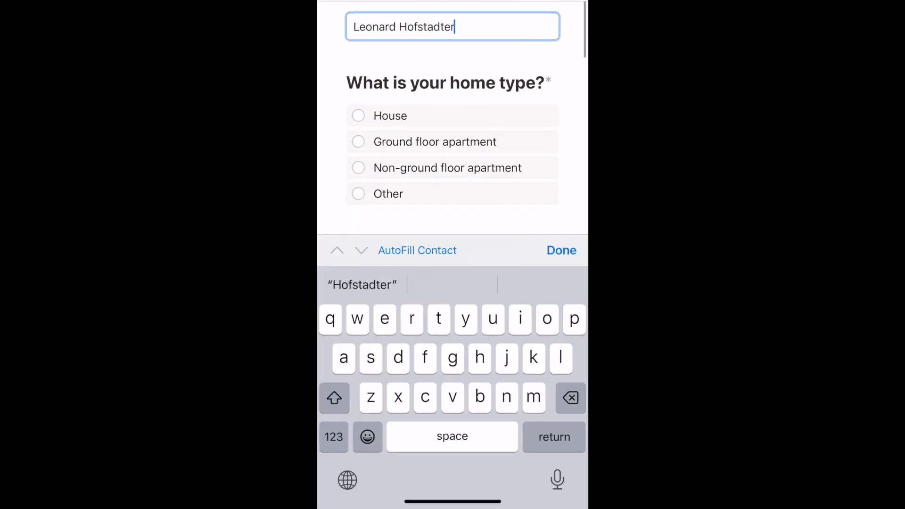
pyautogui.click(444, 167)
pyautogui.scroll(-3, 452, 235)
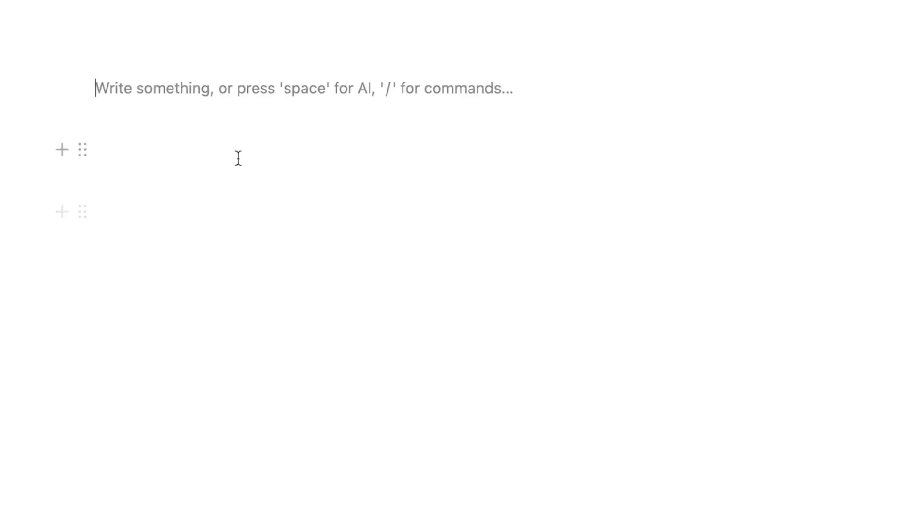
# Step: Insert a new form from scratch on the empty page
pyautogui.write('/form')
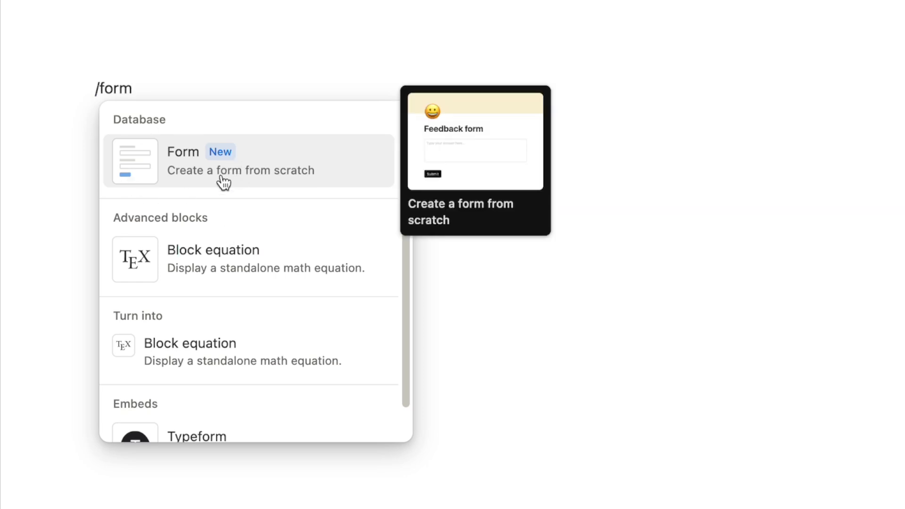
pyautogui.moveTo(198, 149)
pyautogui.click(230, 175)
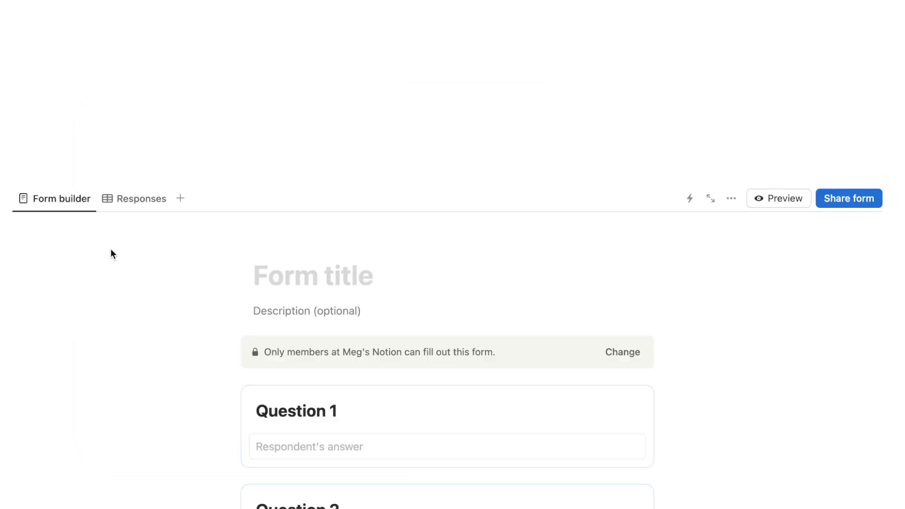
# Step: Examine the new form's builder view and its table of responses, ending in the form builder
pyautogui.scroll(-5, 412, 160)
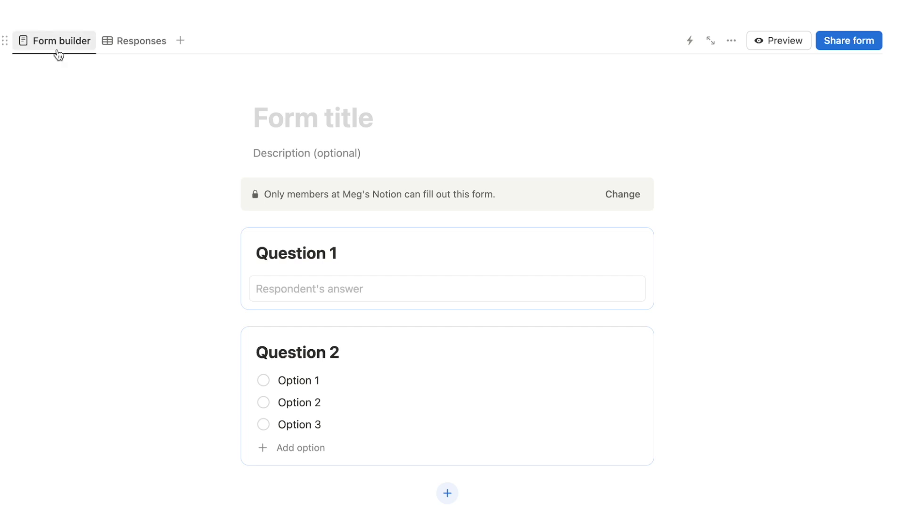
pyautogui.scroll(-2, 186, 210)
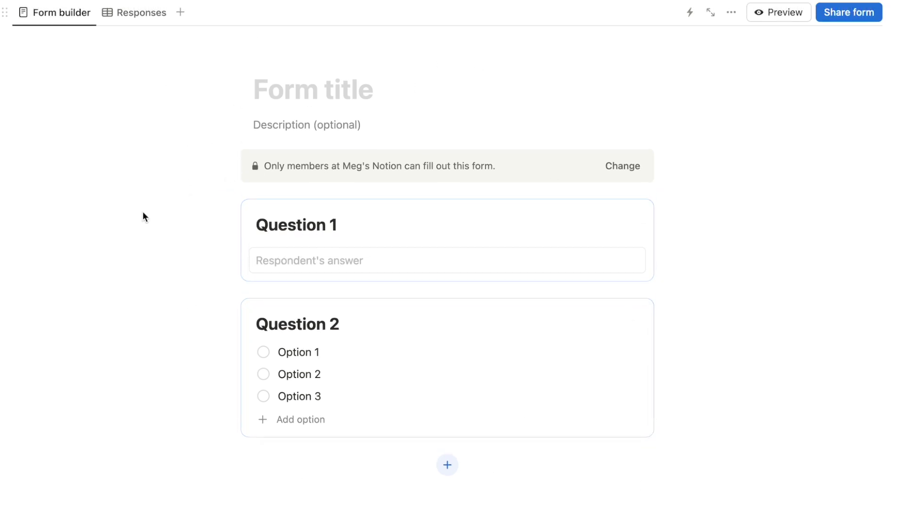
pyautogui.scroll(2, 142, 212)
pyautogui.click(126, 53)
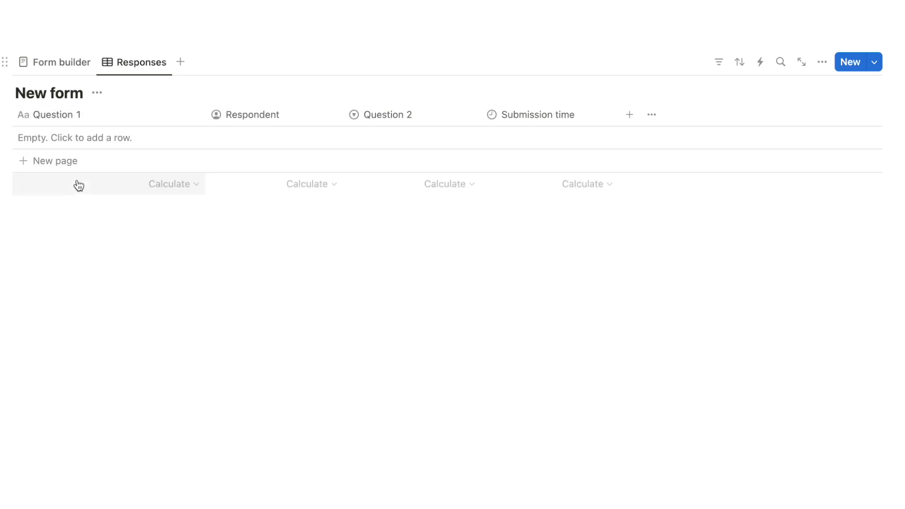
pyautogui.click(65, 60)
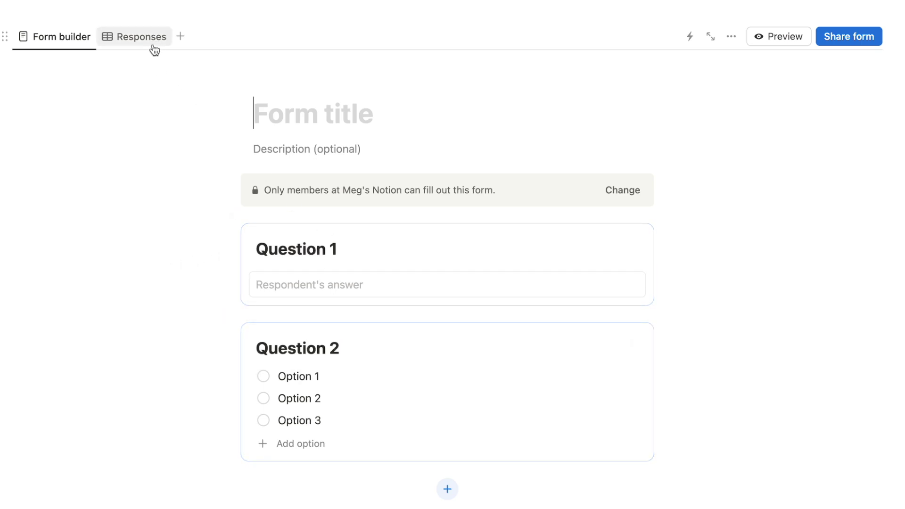
pyautogui.click(128, 36)
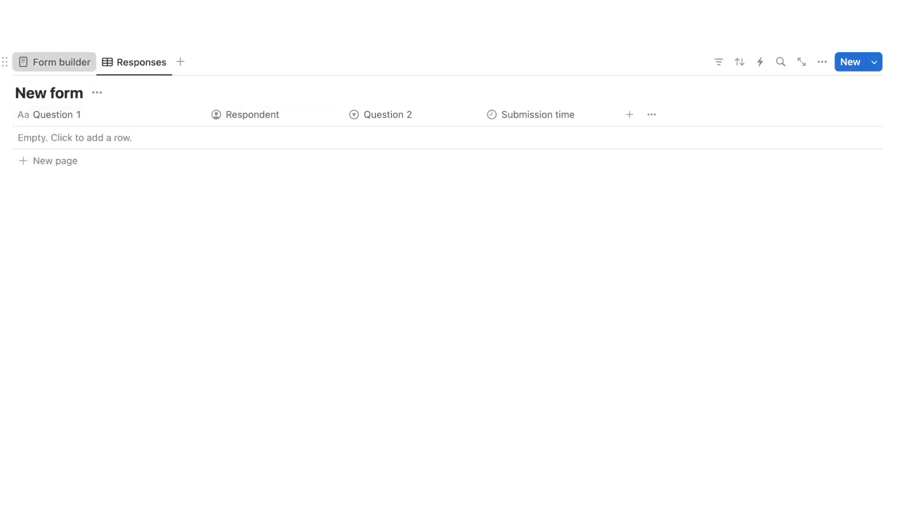
pyautogui.click(66, 64)
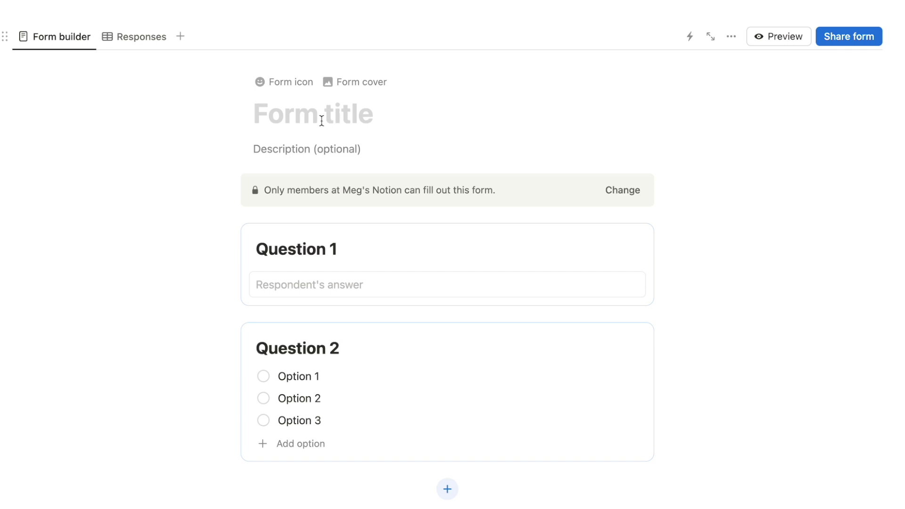
# Step: Title the form "New Customer Enquiry Form" and give it the cardboard box emoji as its icon
pyautogui.write('New Custome')
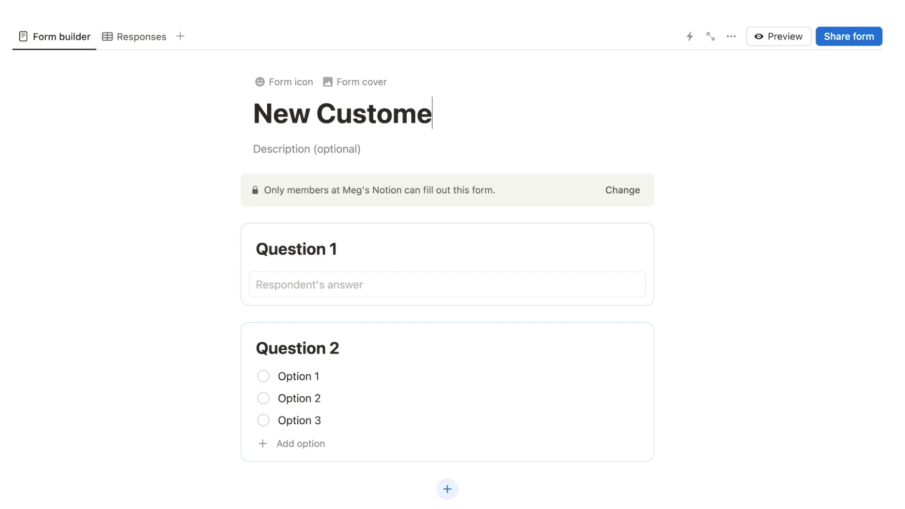
pyautogui.write('r Enquiry Form')
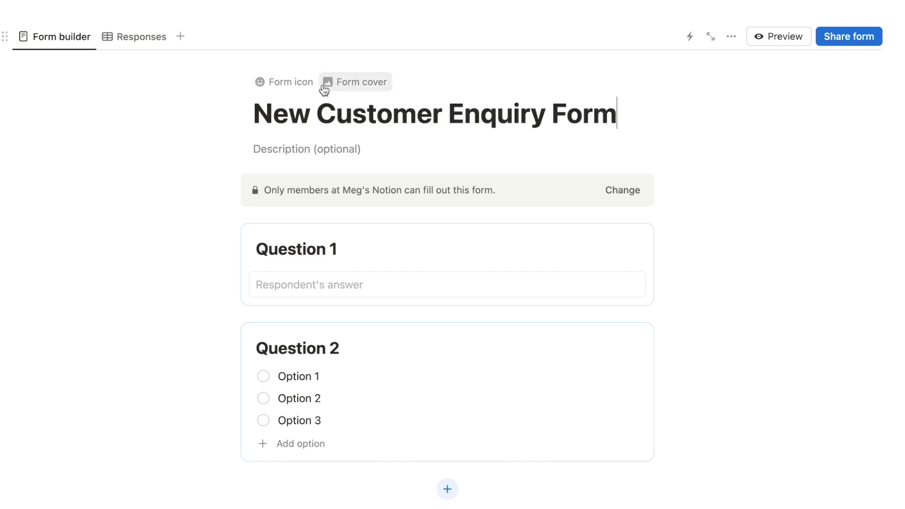
pyautogui.click(288, 83)
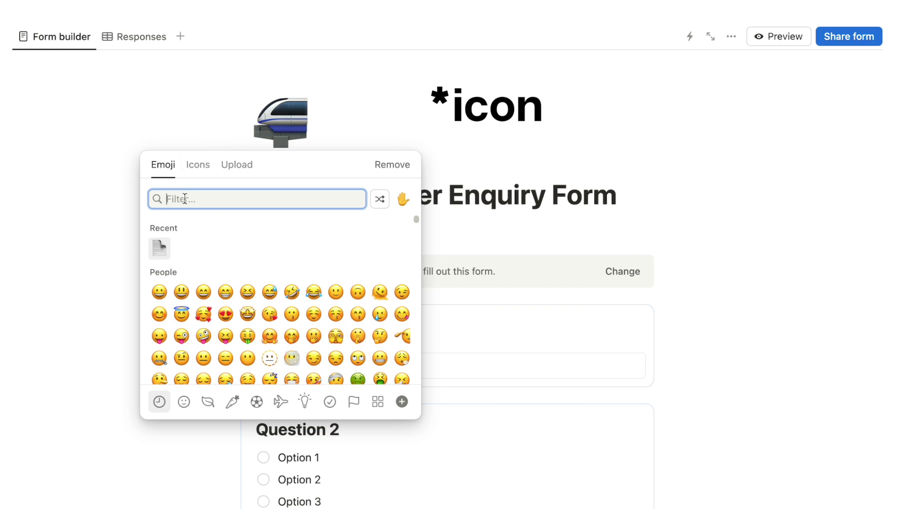
pyautogui.write('movi')
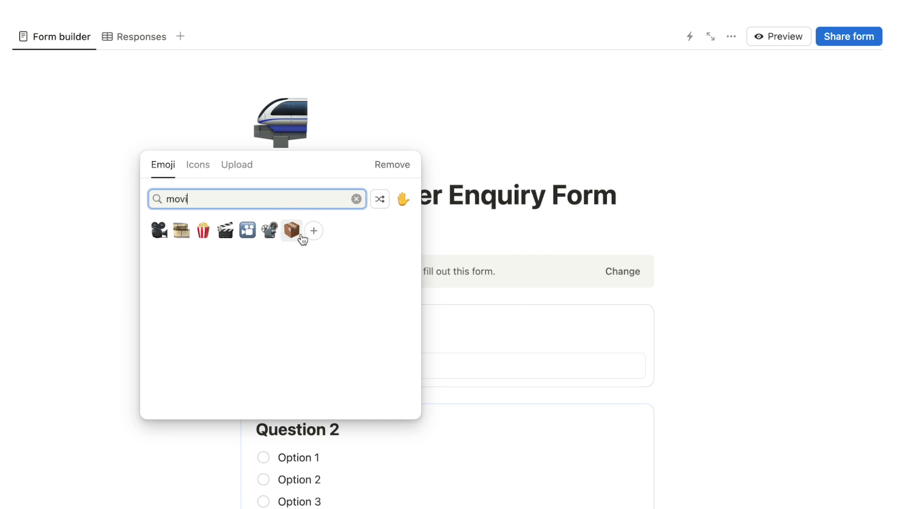
pyautogui.click(292, 230)
# Step: Add a form cover in solid yellow-orange from the Color & Gradient gallery
pyautogui.click(306, 166)
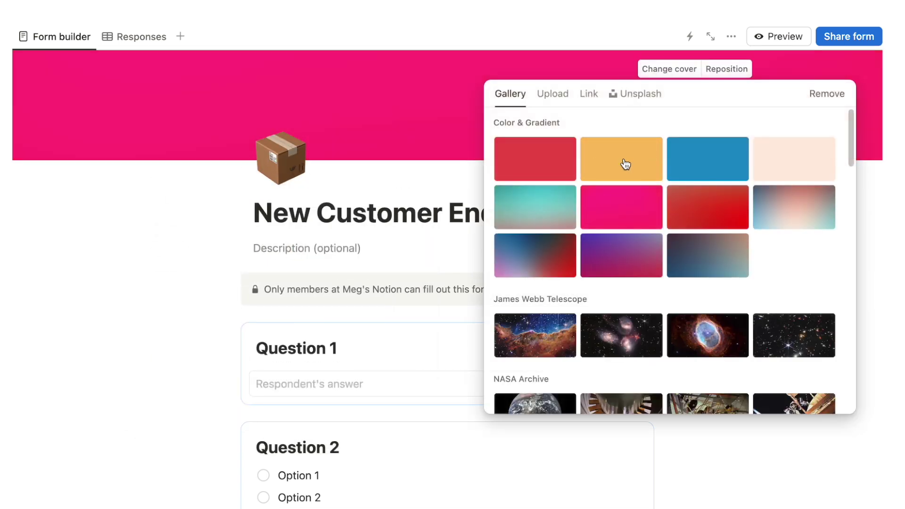
pyautogui.click(625, 162)
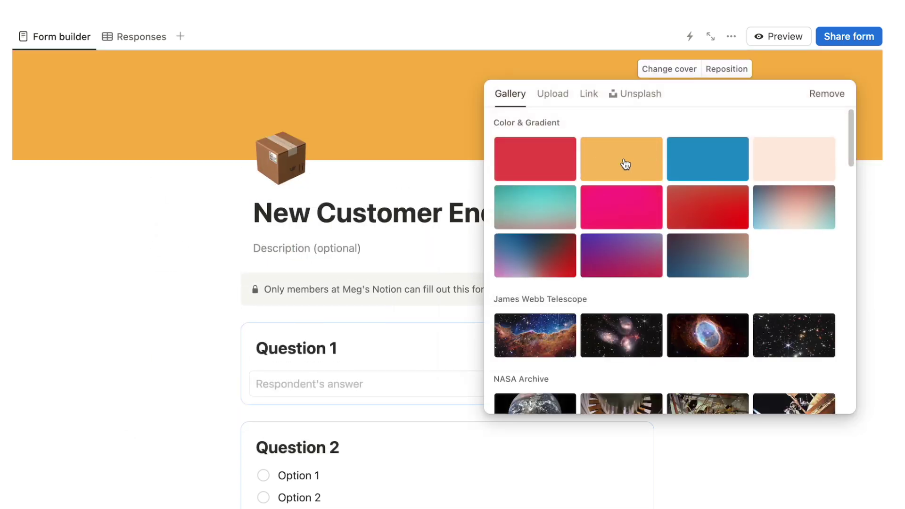
pyautogui.click(848, 262)
pyautogui.scroll(-2, 847, 261)
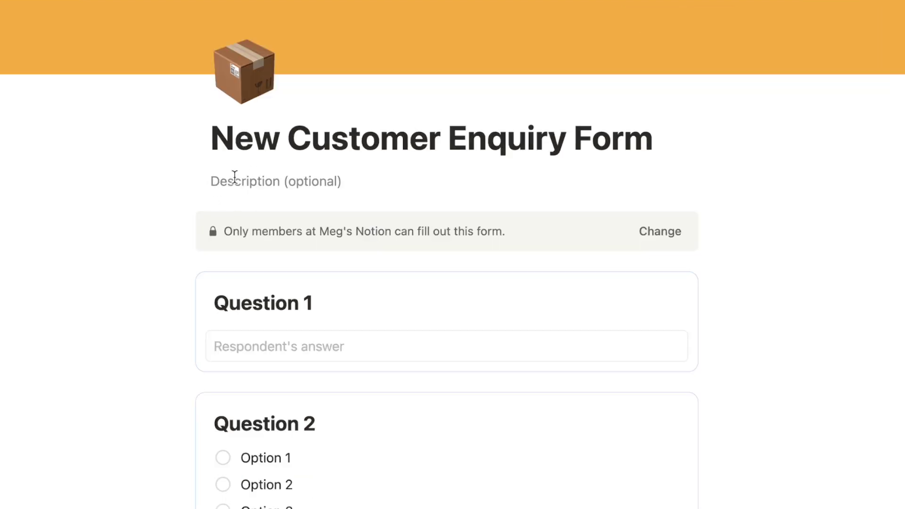
# Step: Describe the form as "Use this form to submit a request for our home moving service and we'll get back in touch with a quote! 😊"
pyautogui.click(234, 176)
pyautogui.write('Use this for')
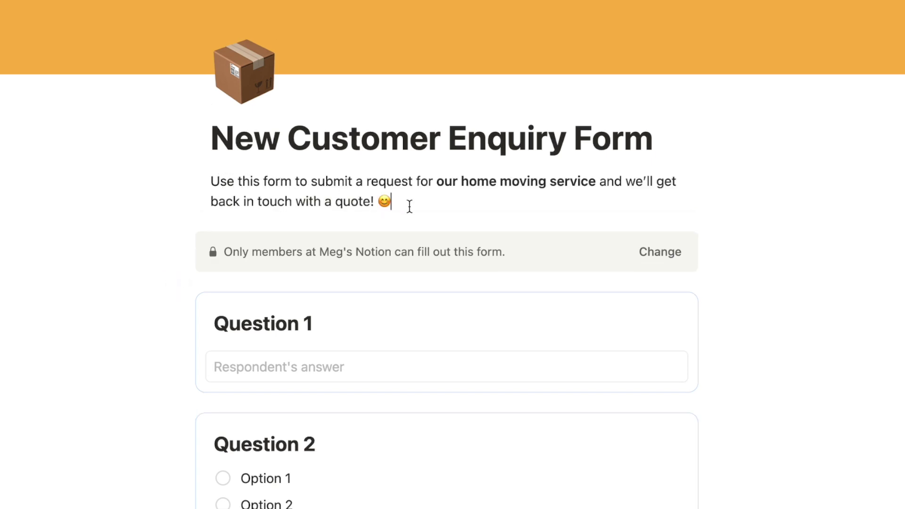
pyautogui.scroll(-1, 408, 206)
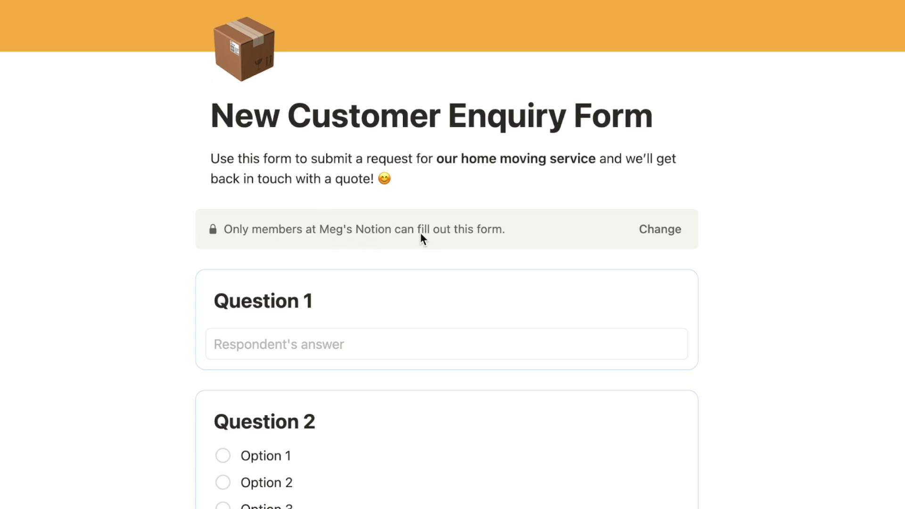
# Step: Allow anyone on the web with the link to fill out the form and check the Notion branding option
pyautogui.click(658, 229)
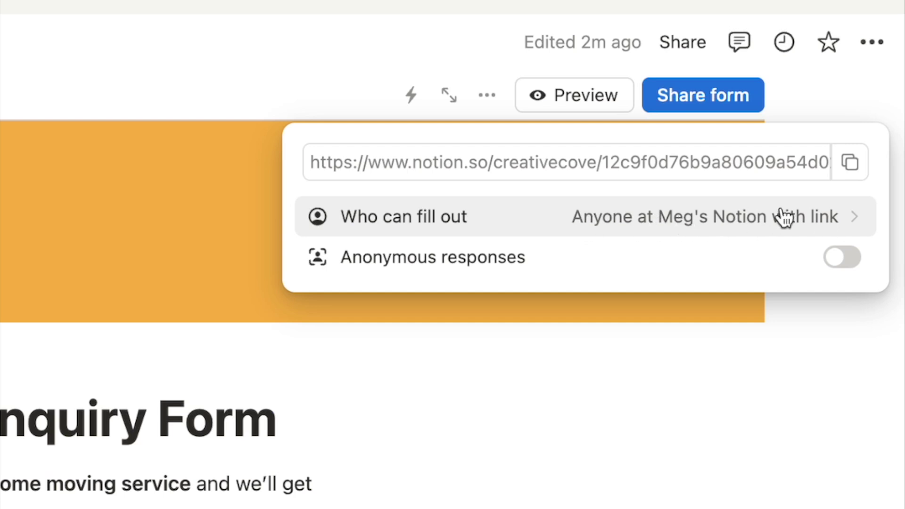
pyautogui.click(512, 212)
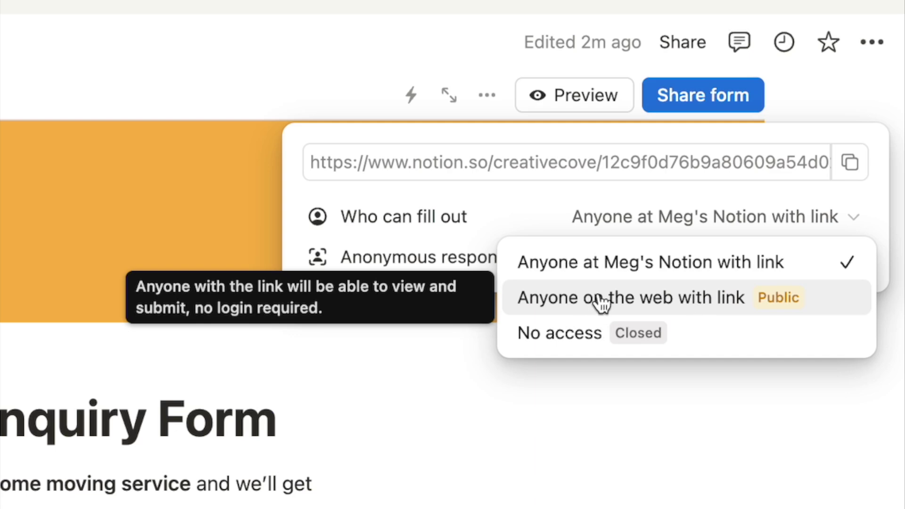
pyautogui.click(689, 304)
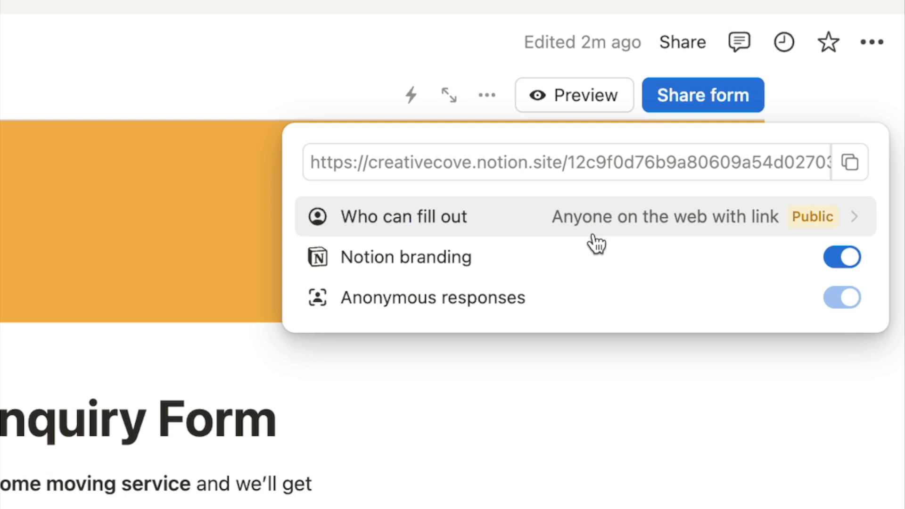
pyautogui.moveTo(582, 265)
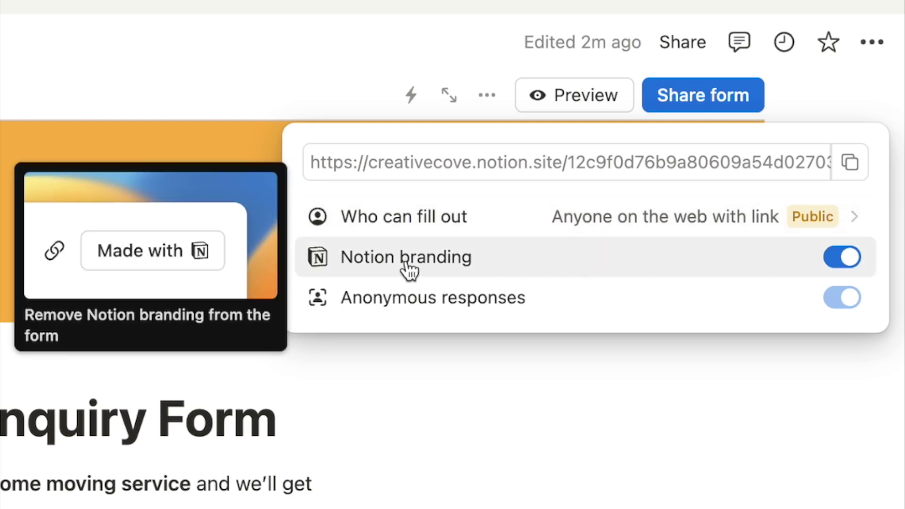
pyautogui.moveTo(716, 265)
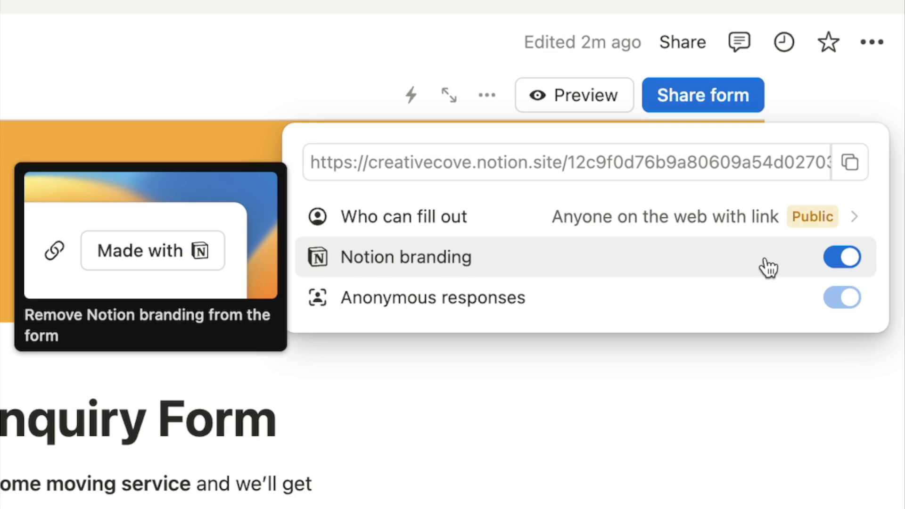
# Step: Try switching off Notion branding for the form
pyautogui.click(845, 262)
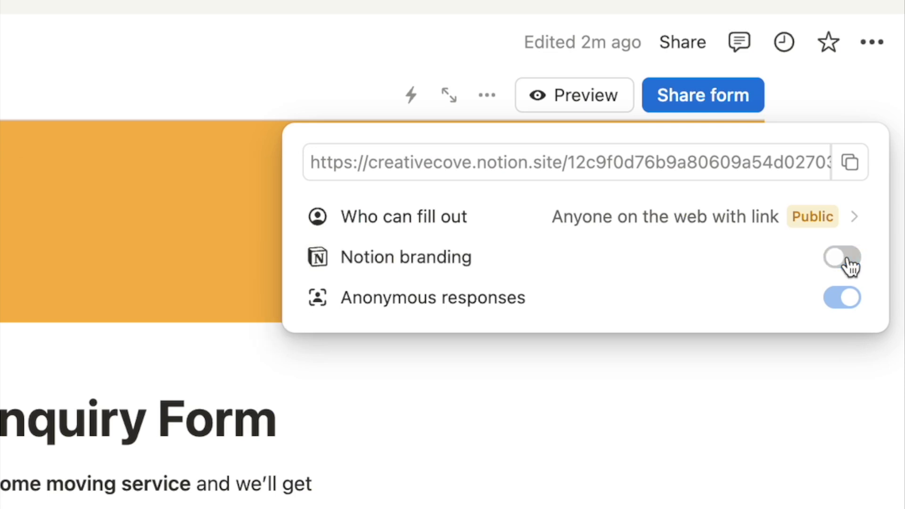
pyautogui.moveTo(408, 302)
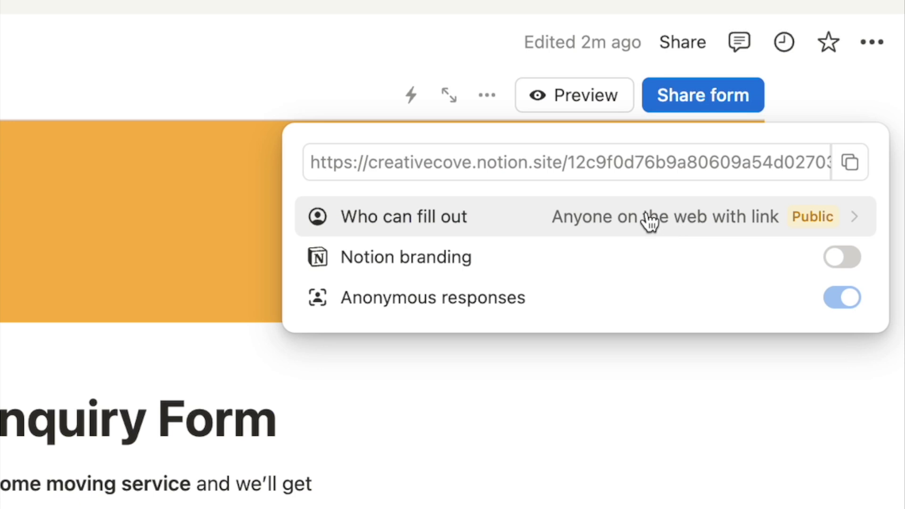
pyautogui.moveTo(476, 307)
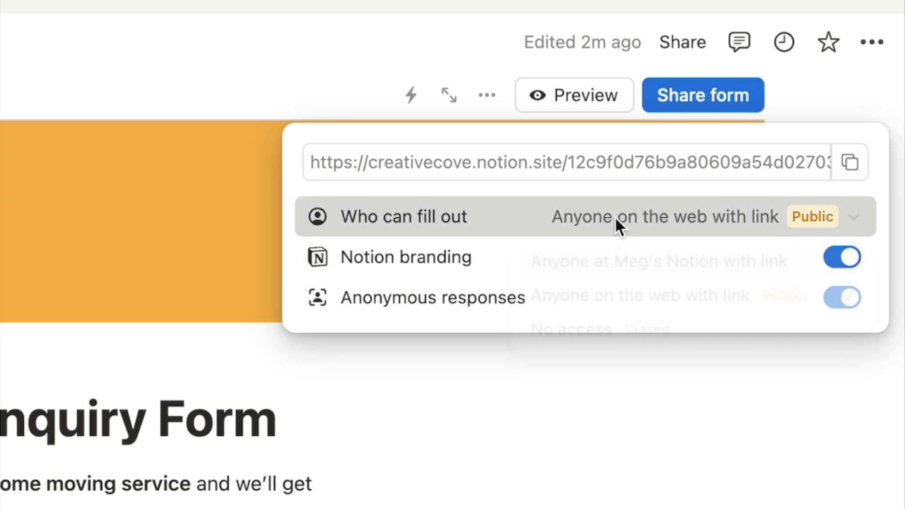
# Step: Try restricting the form to workspace members with the link, toggling anonymous responses on and off
pyautogui.click(614, 218)
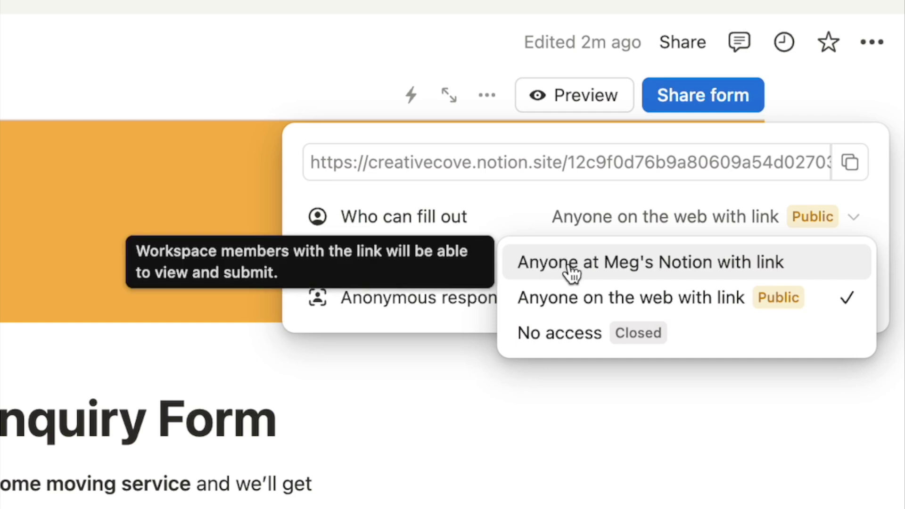
pyautogui.click(682, 264)
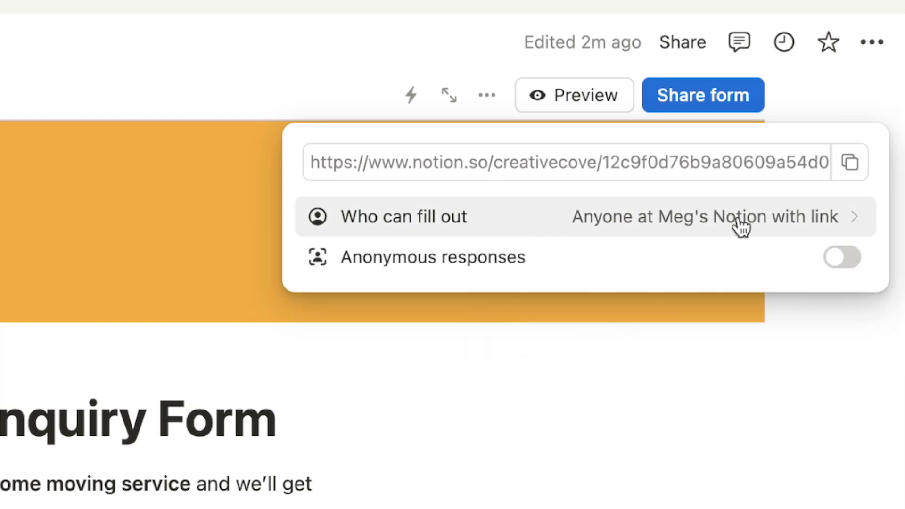
pyautogui.click(843, 266)
pyautogui.click(843, 267)
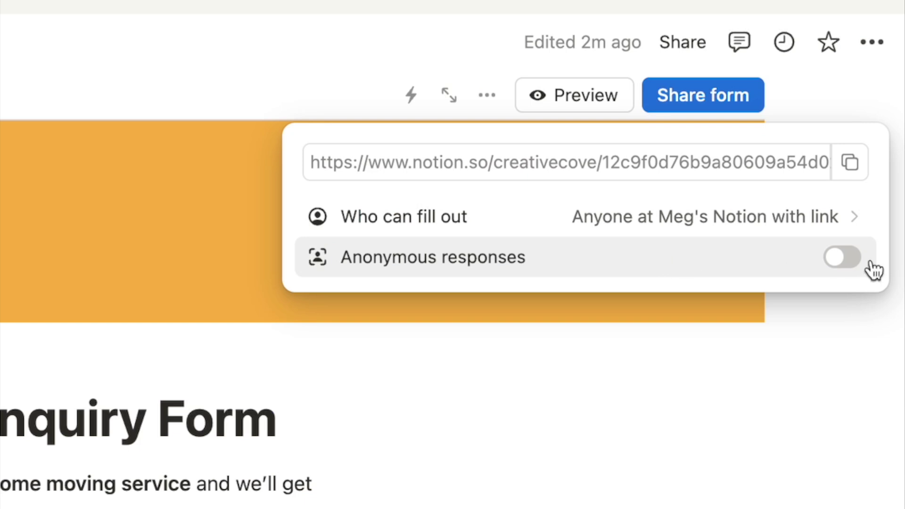
pyautogui.click(842, 257)
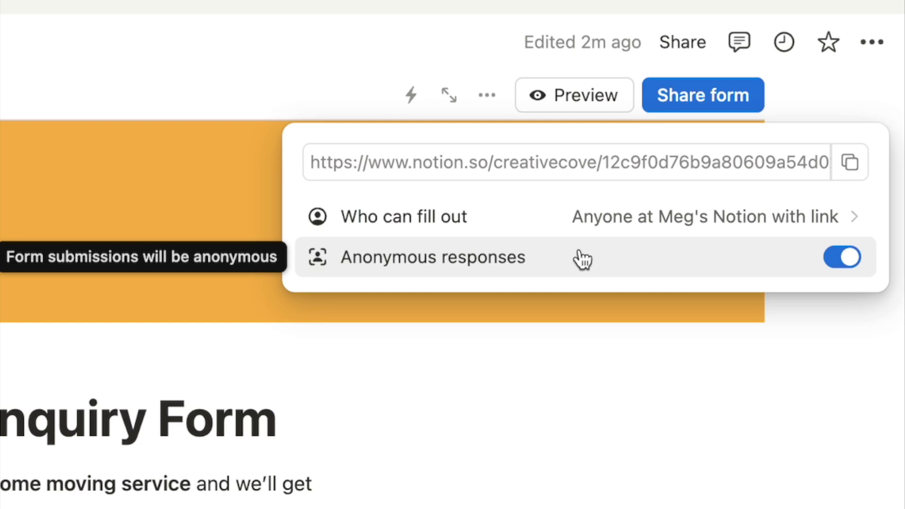
pyautogui.click(848, 258)
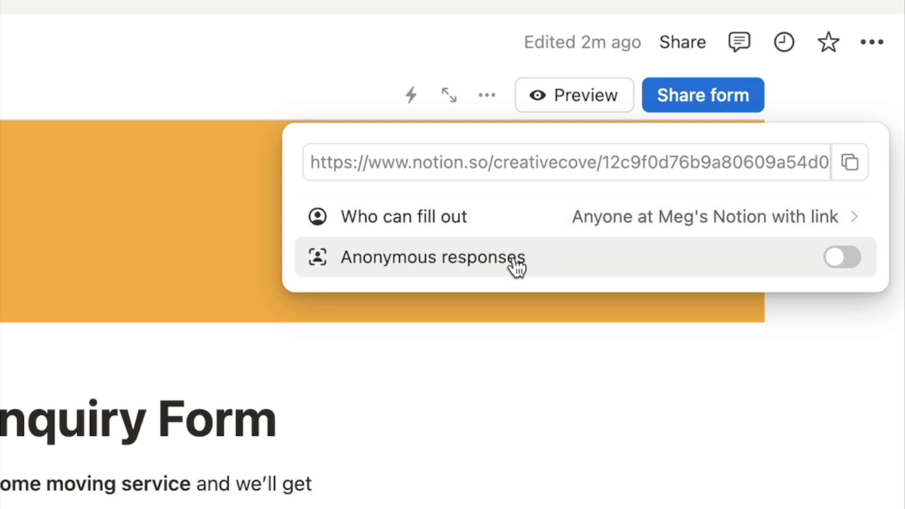
# Step: Allow anyone on the web with the link to fill out the form, and copy the form's link
pyautogui.click(600, 217)
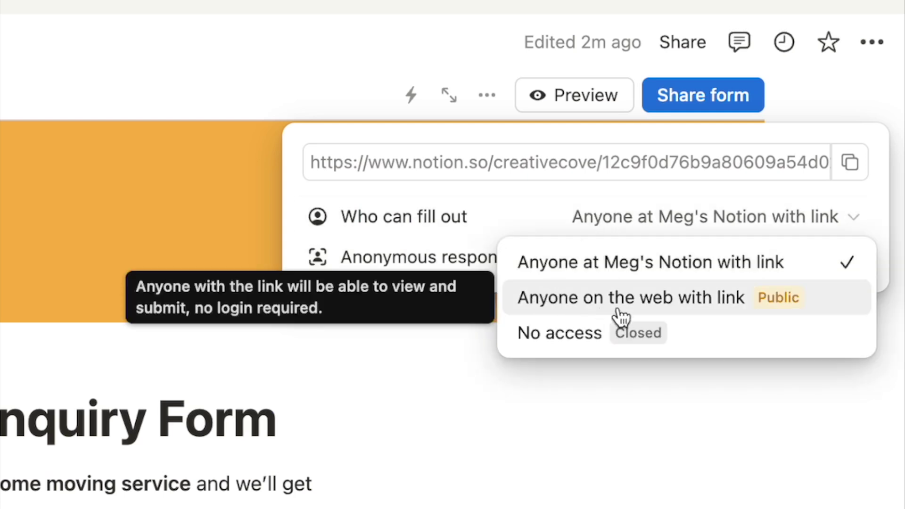
pyautogui.click(753, 308)
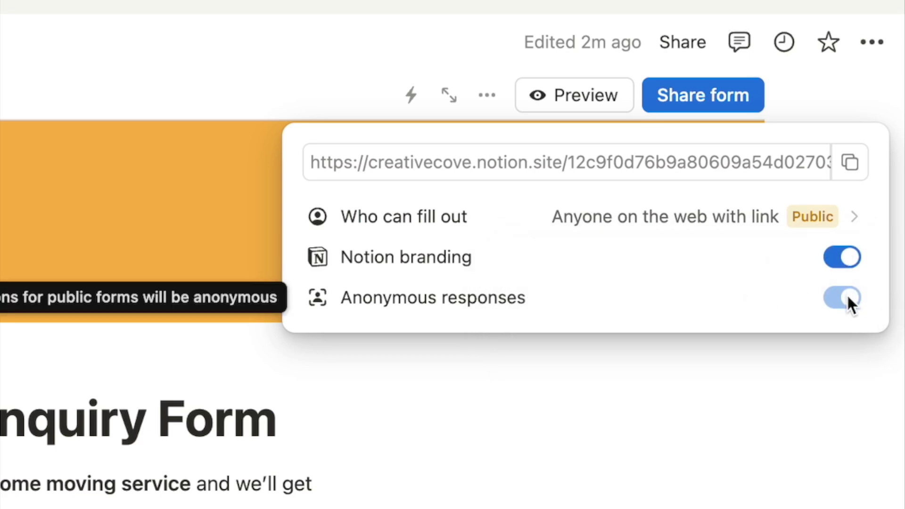
pyautogui.click(661, 221)
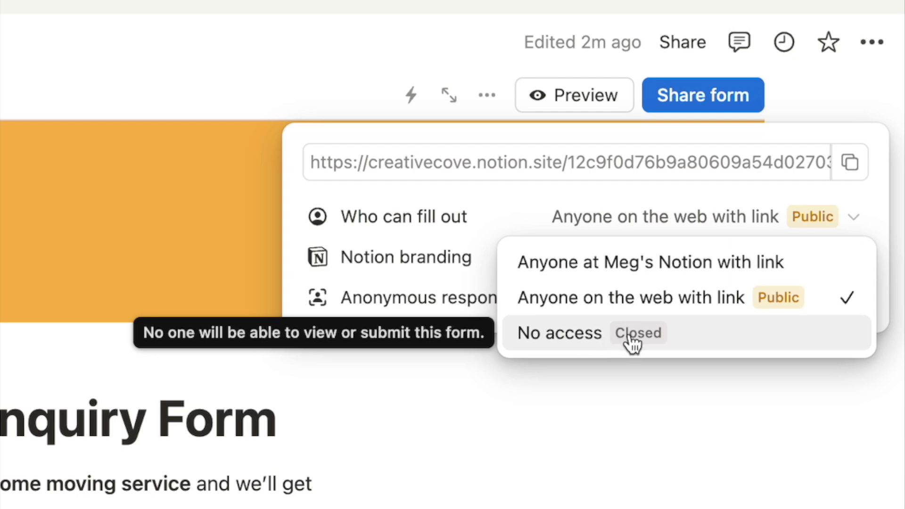
pyautogui.click(499, 181)
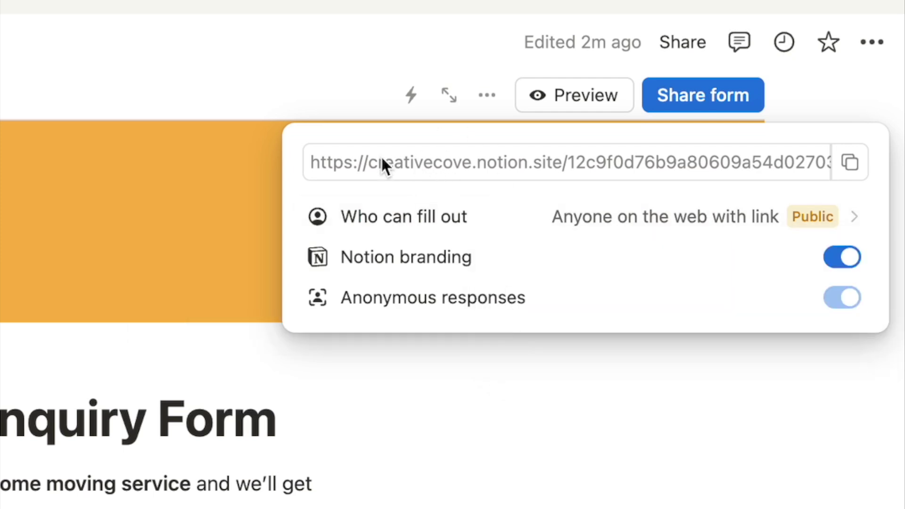
pyautogui.click(850, 165)
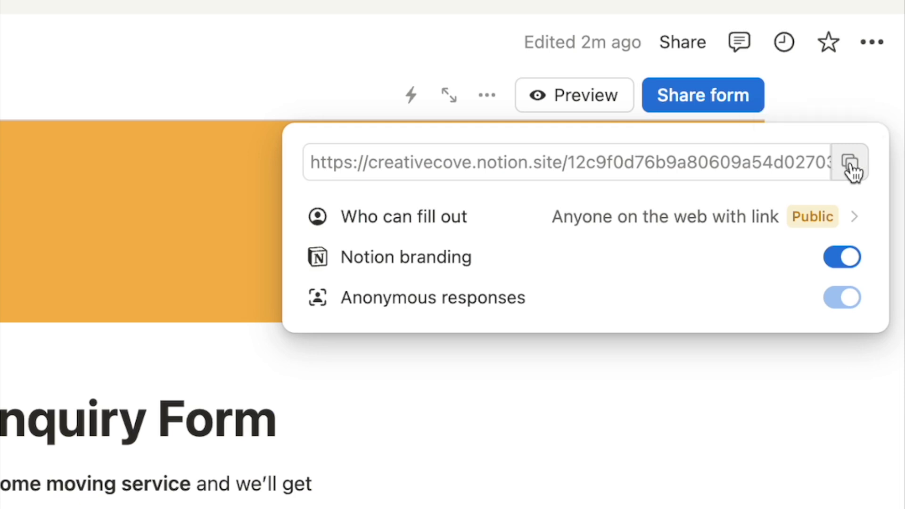
pyautogui.click(559, 478)
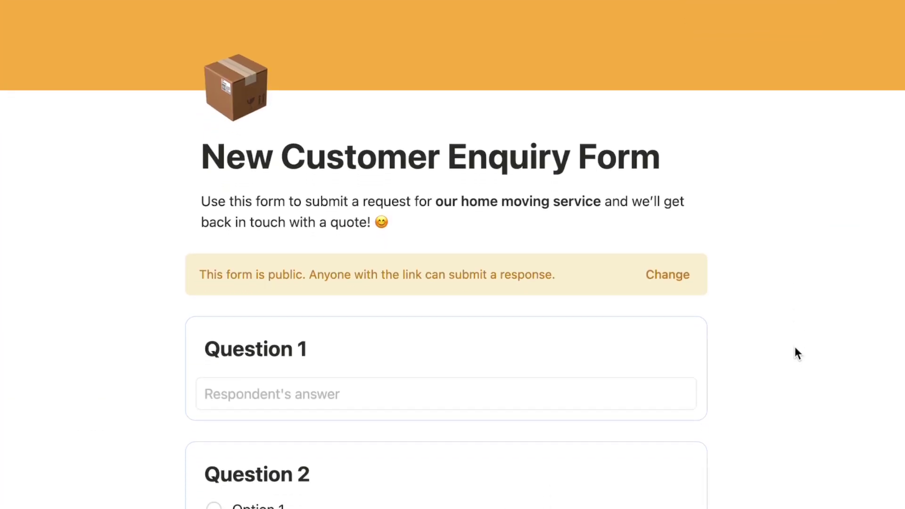
# Step: Open the question options for Question 2 to review the available settings, then close them
pyautogui.scroll(-3, 794, 356)
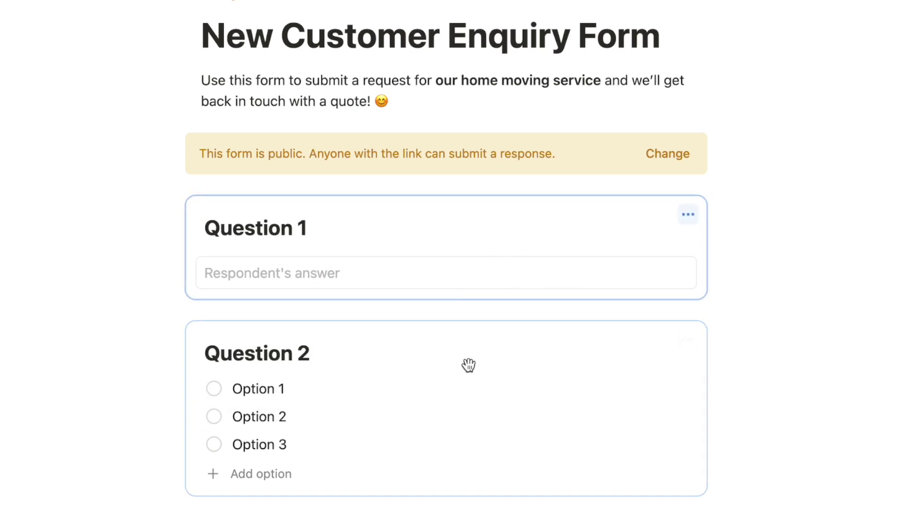
pyautogui.click(687, 340)
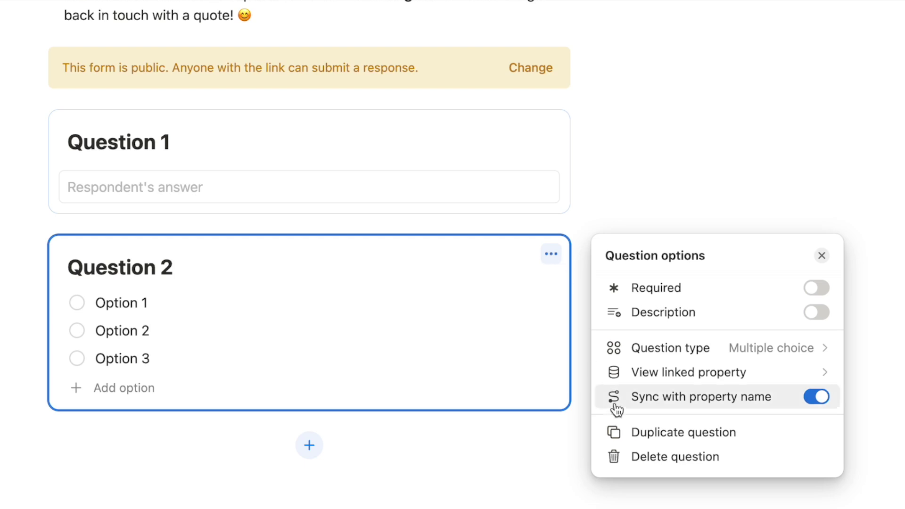
pyautogui.click(649, 184)
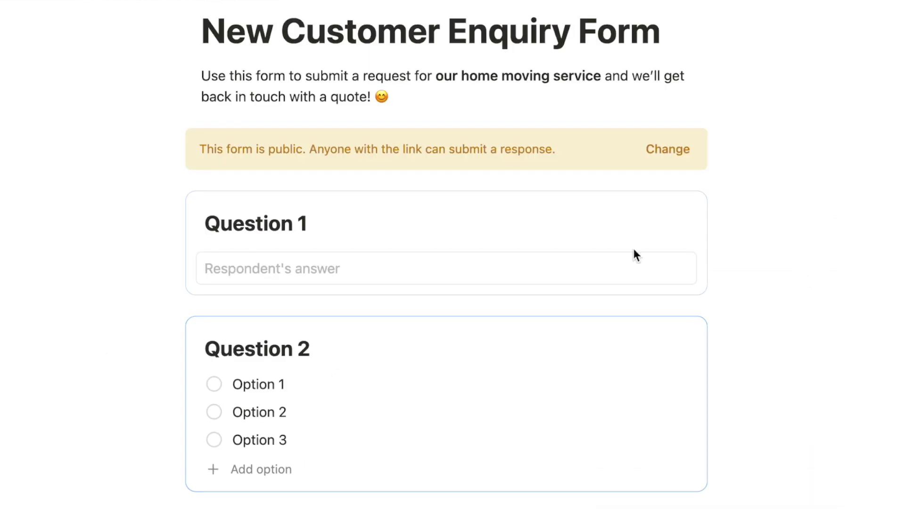
pyautogui.click(635, 255)
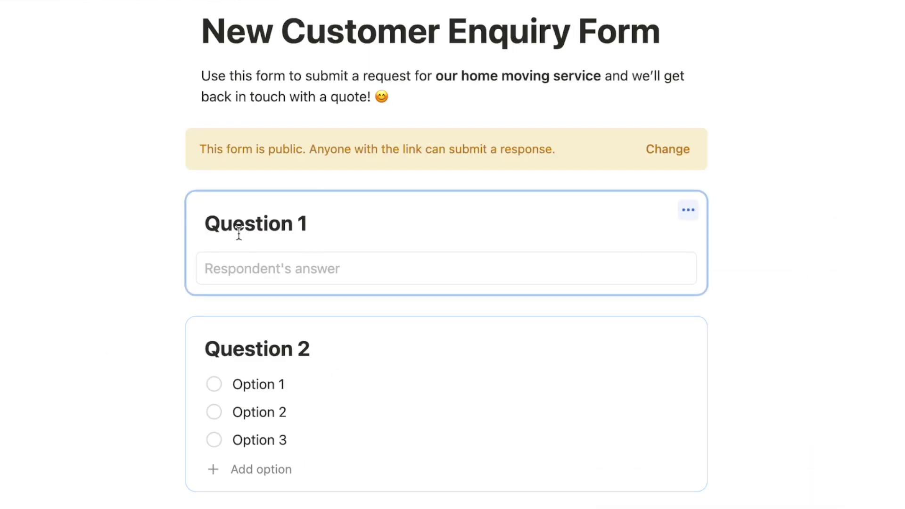
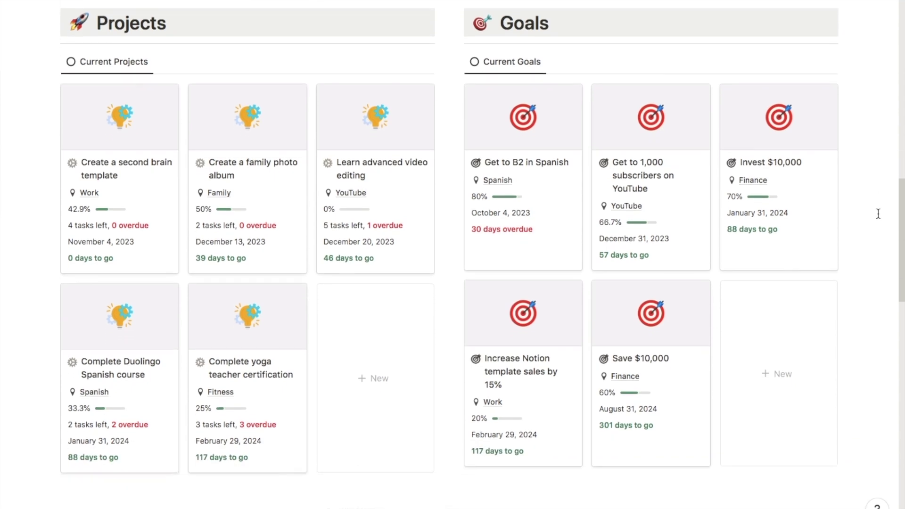
pyautogui.scroll(-4, 878, 214)
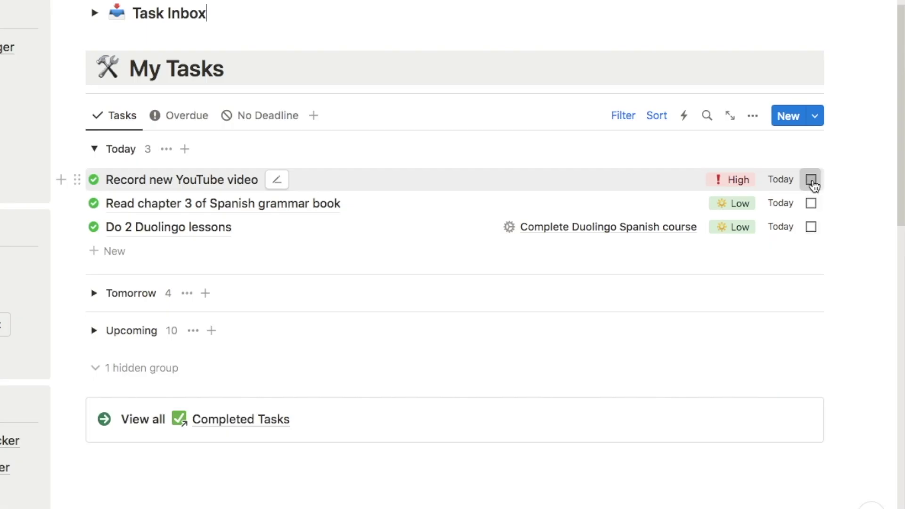
pyautogui.click(811, 180)
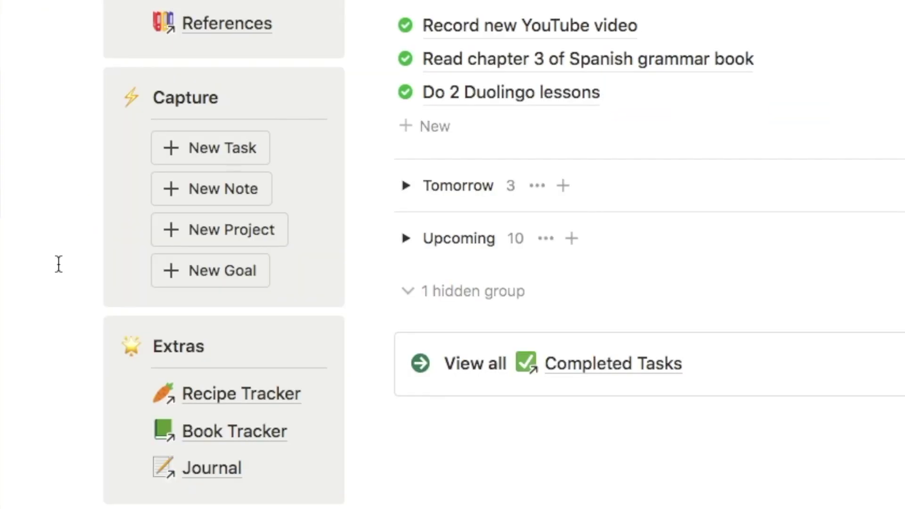
pyautogui.click(198, 153)
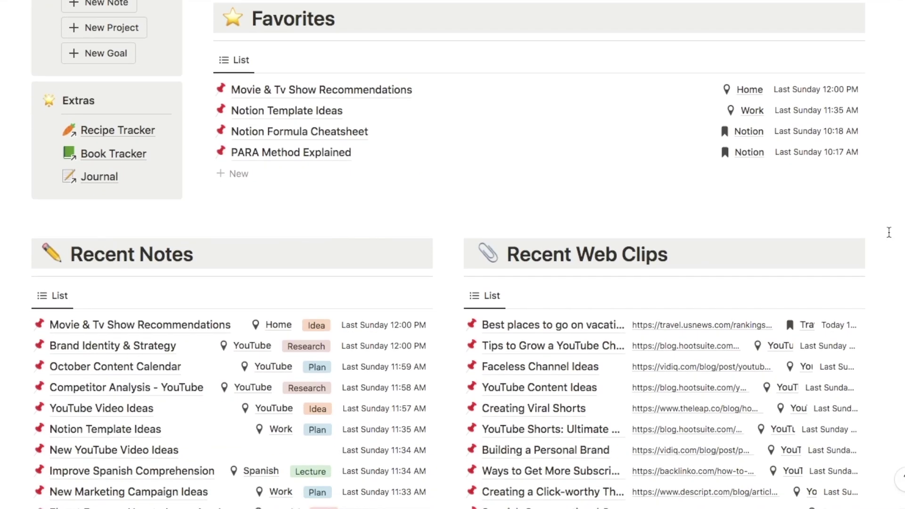
pyautogui.scroll(-2, 888, 232)
pyautogui.scroll(-3, 888, 232)
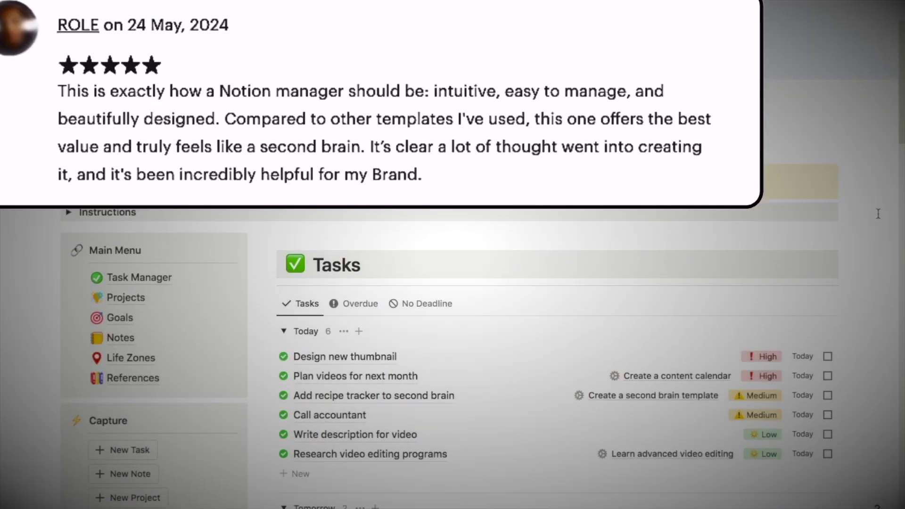
pyautogui.scroll(-5, 878, 213)
pyautogui.scroll(-2, 878, 213)
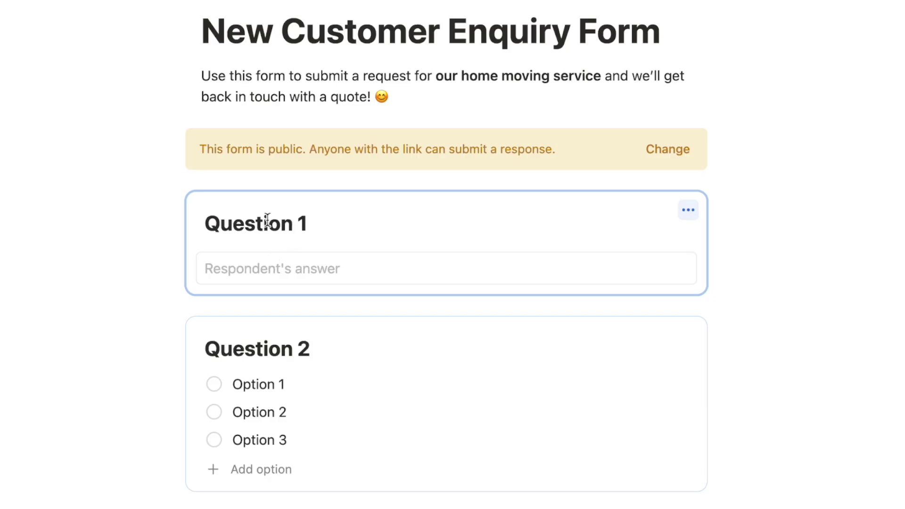
# Step: Rename Question 1 as "What is your name?" and make it required
pyautogui.tripleClick(252, 221)
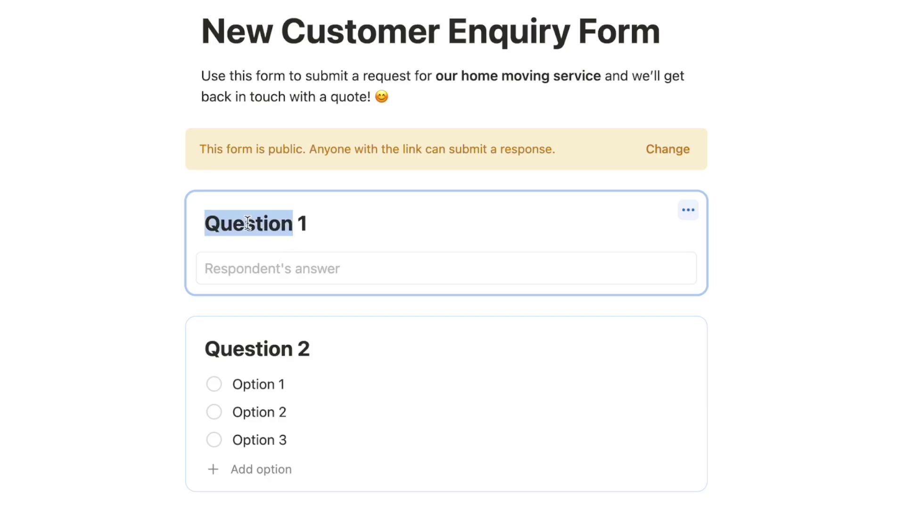
pyautogui.press('BackSpace')
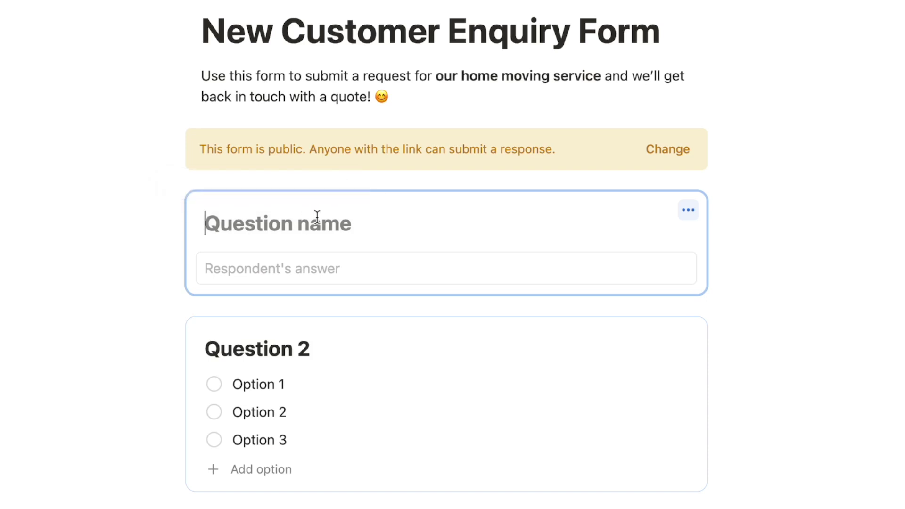
pyautogui.write('What  is your name?')
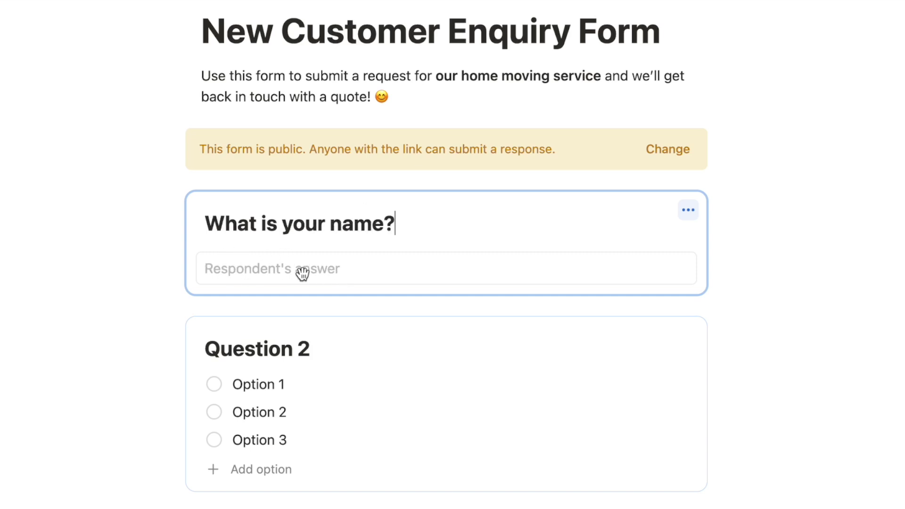
pyautogui.click(439, 222)
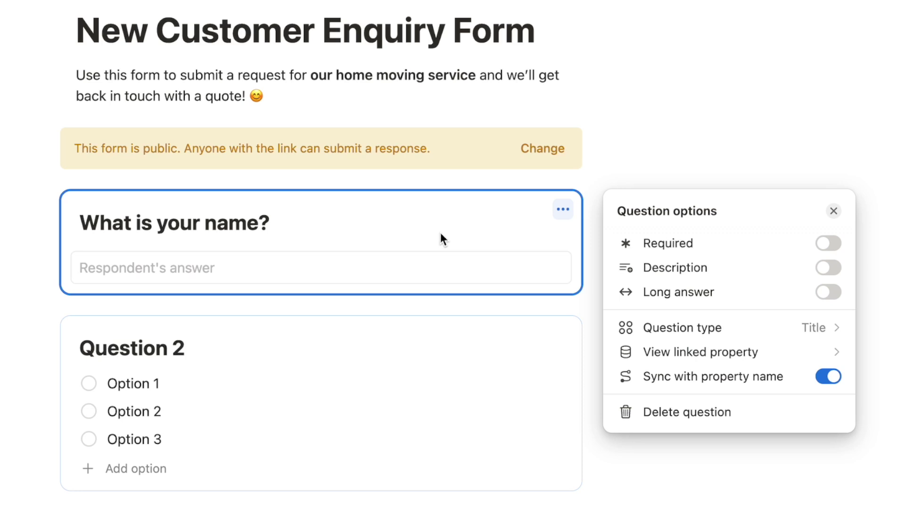
pyautogui.click(822, 244)
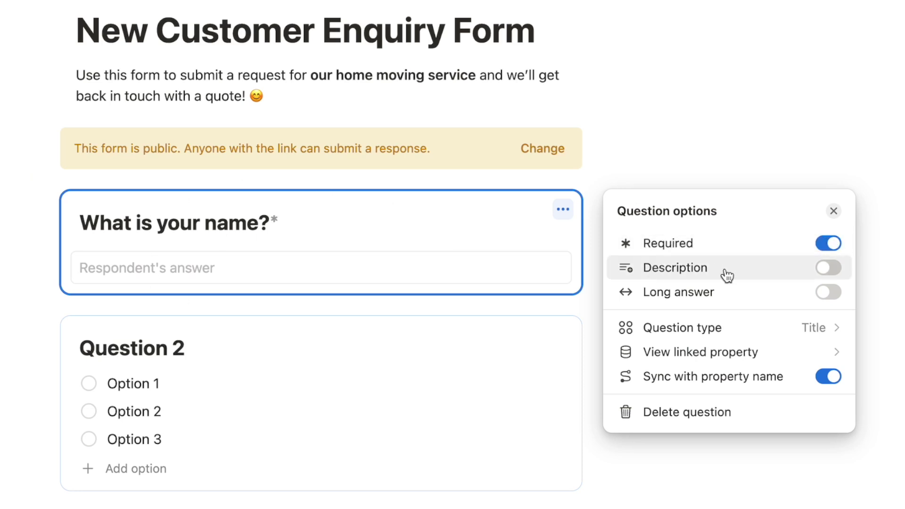
# Step: Try the description and long answer options on the "What is your name?" question
pyautogui.click(826, 272)
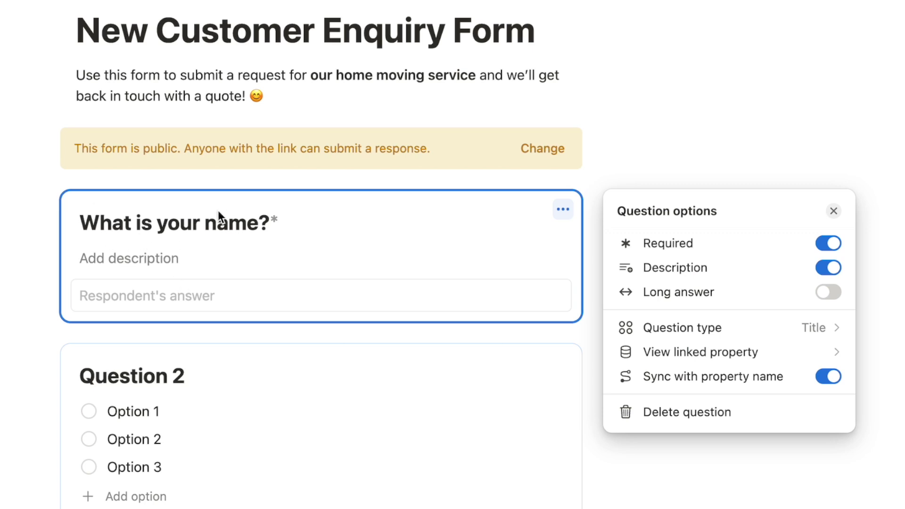
pyautogui.click(830, 268)
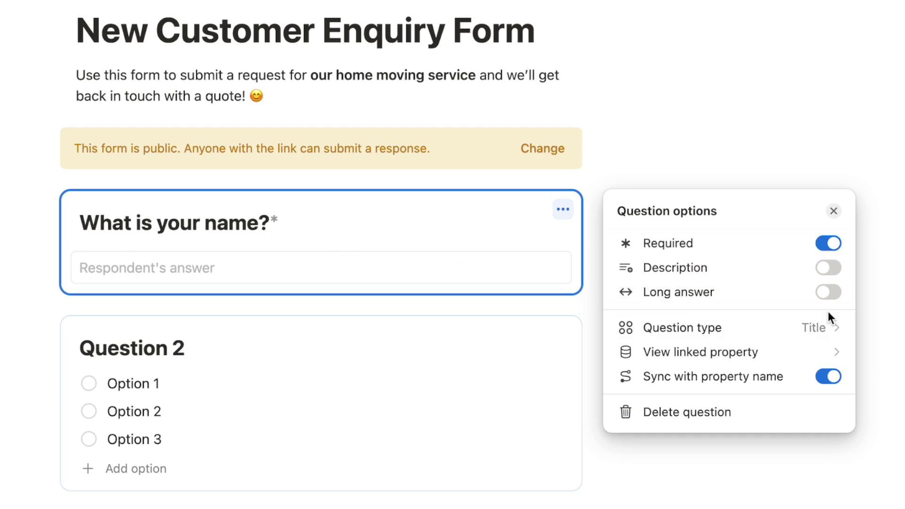
pyautogui.click(827, 293)
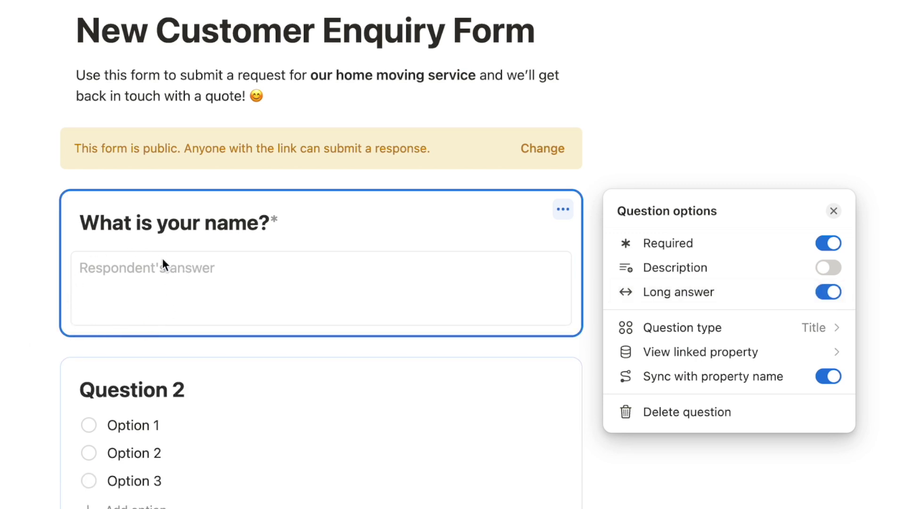
pyautogui.click(829, 292)
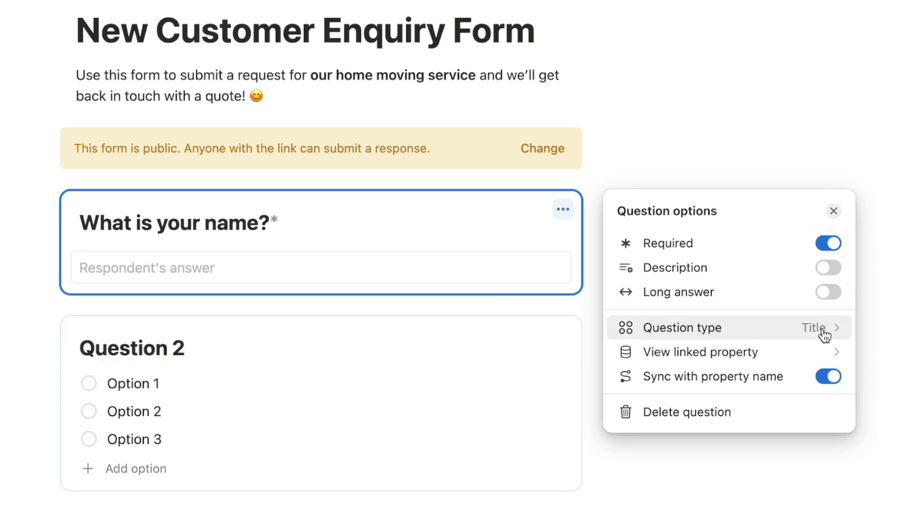
# Step: Close the question options and open the form's Responses view
pyautogui.click(18, 225)
pyautogui.scroll(5, 18, 225)
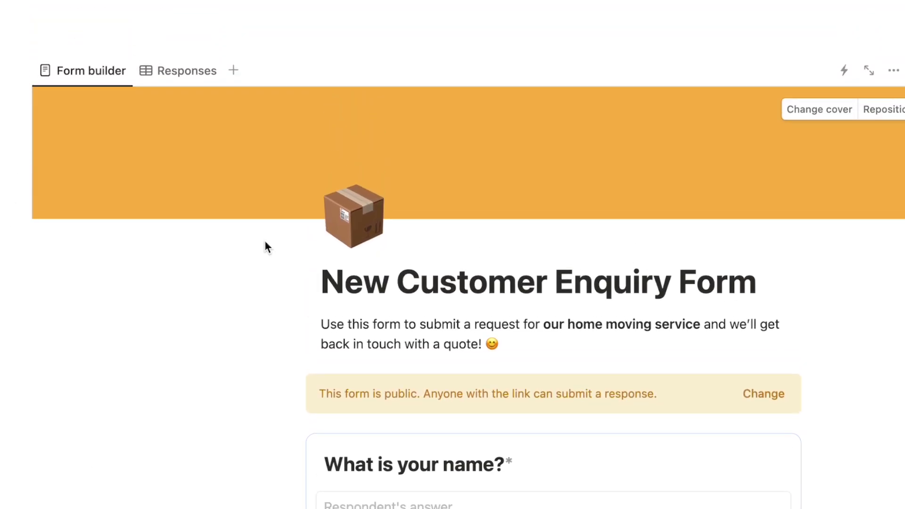
pyautogui.click(178, 73)
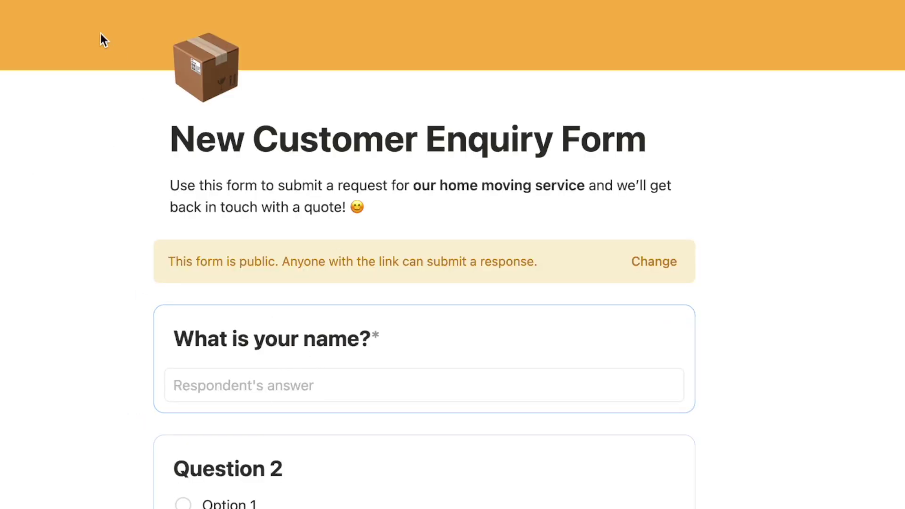
# Step: View the question columns in the form's Responses table, then return to the form builder
pyautogui.click(242, 41)
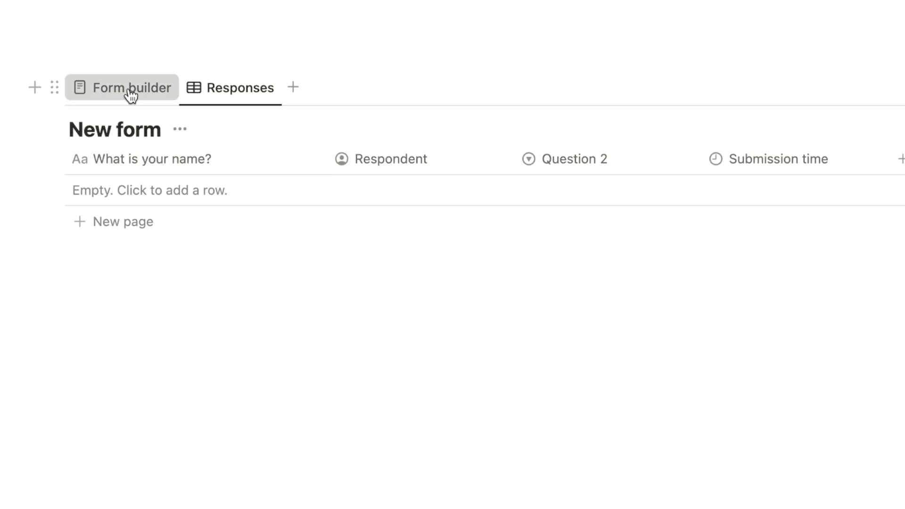
pyautogui.click(125, 30)
pyautogui.scroll(-1, 404, 247)
# Step: Review the available question types and the linked property of the "What is your name?" question
pyautogui.click(395, 260)
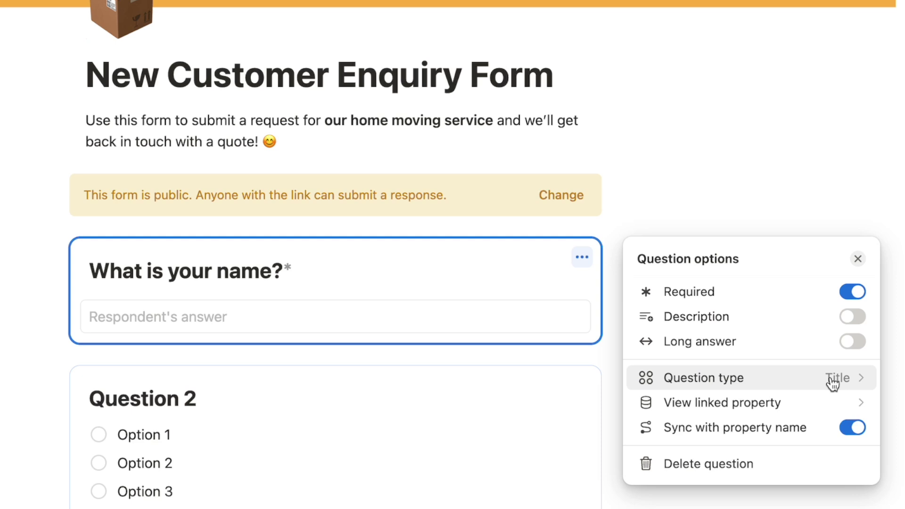
pyautogui.click(701, 379)
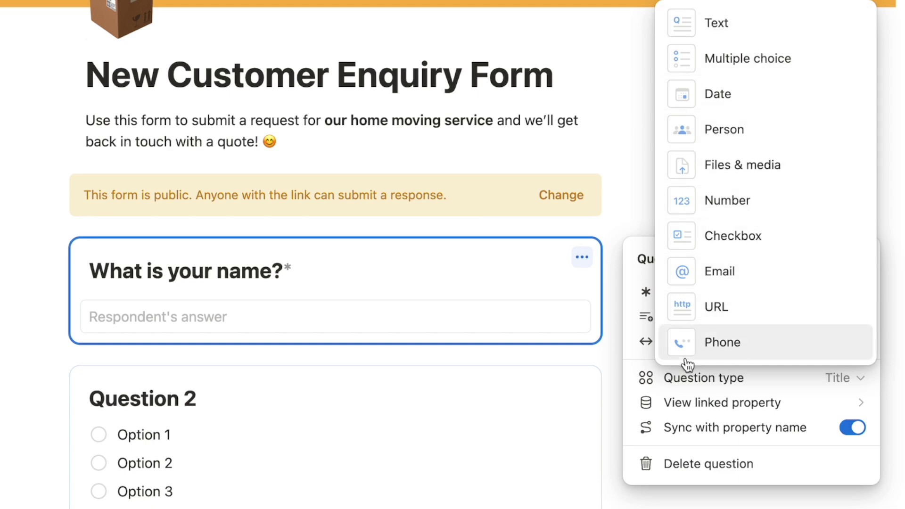
pyautogui.click(667, 383)
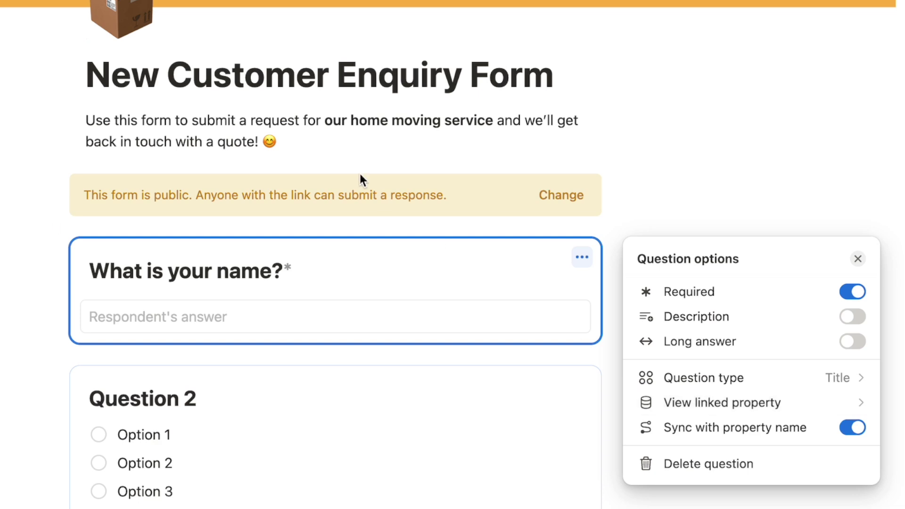
pyautogui.click(725, 403)
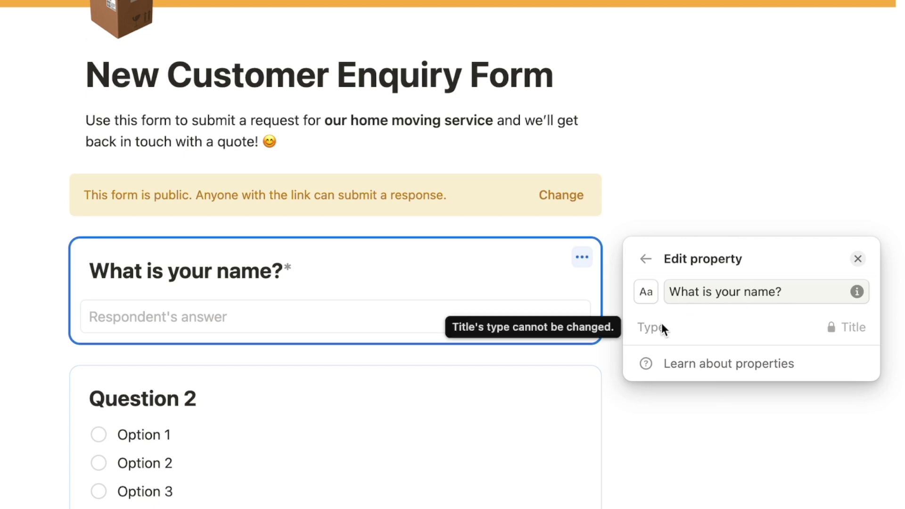
pyautogui.press('Escape')
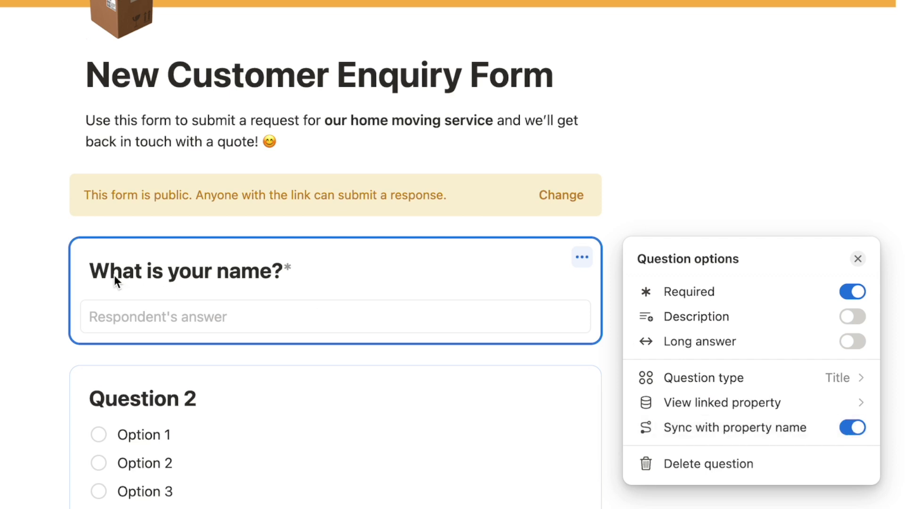
pyautogui.click(682, 404)
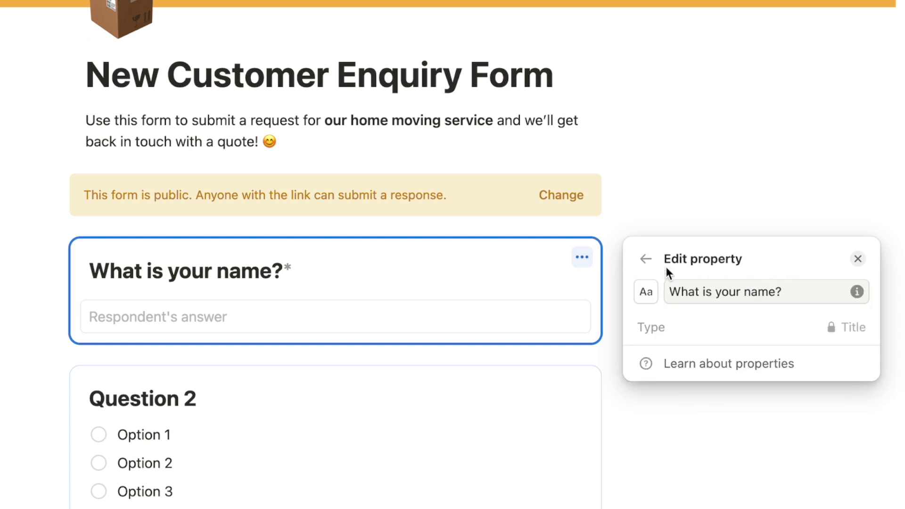
pyautogui.click(645, 259)
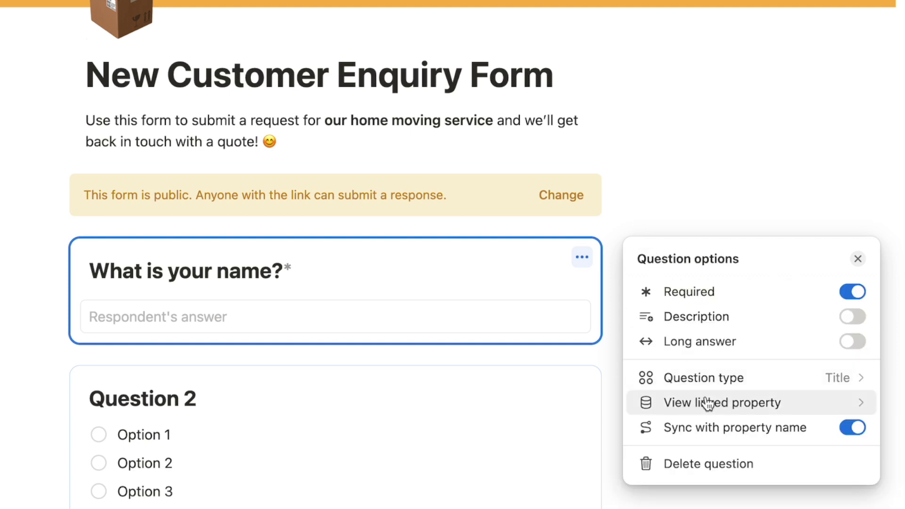
# Step: Turn off property name syncing for the "What is your name?" question and rename its linked property to "Name"
pyautogui.click(852, 428)
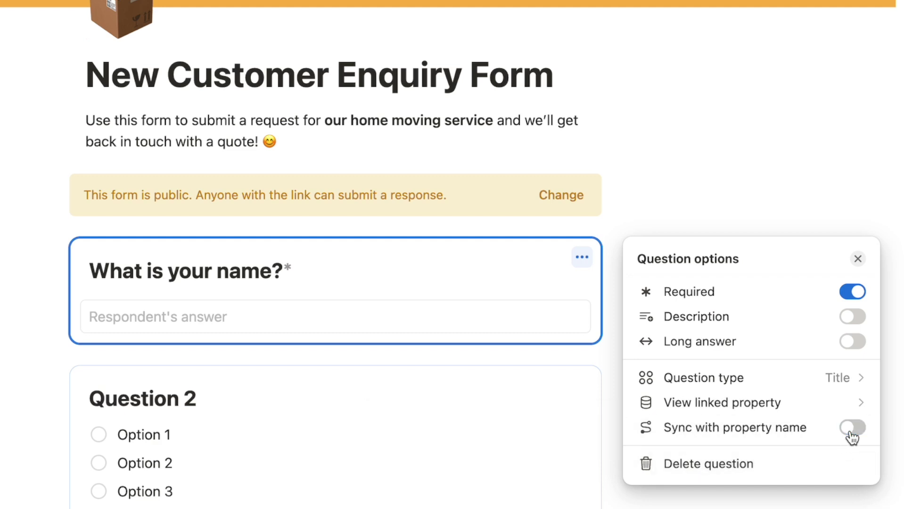
pyautogui.click(710, 404)
pyautogui.tripleClick(695, 292)
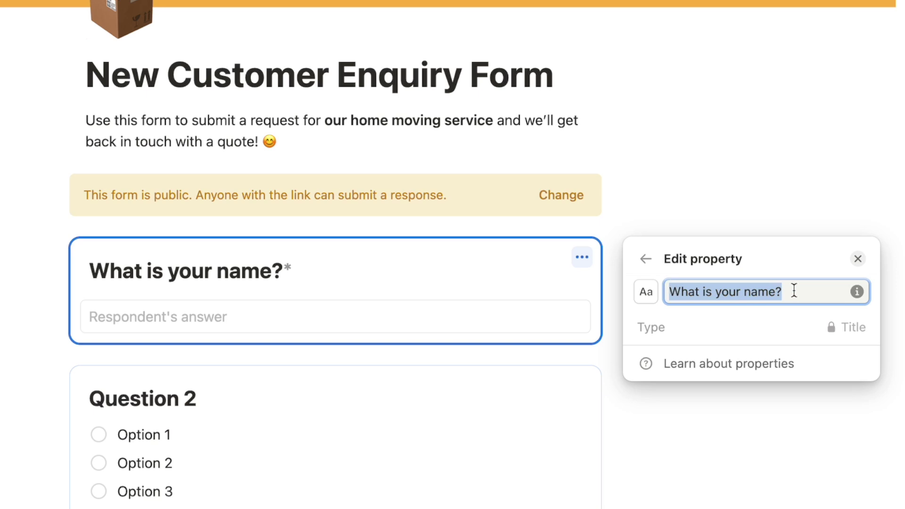
pyautogui.write('Name')
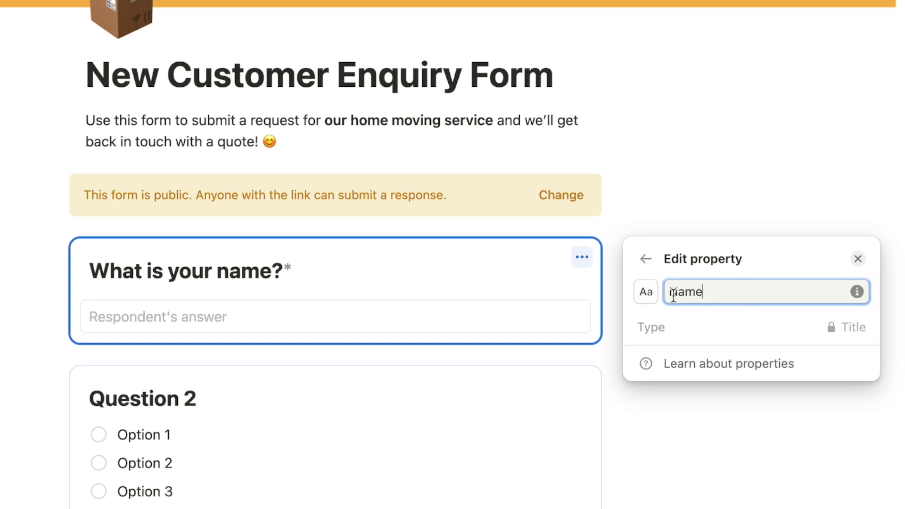
pyautogui.click(643, 259)
pyautogui.press('Escape')
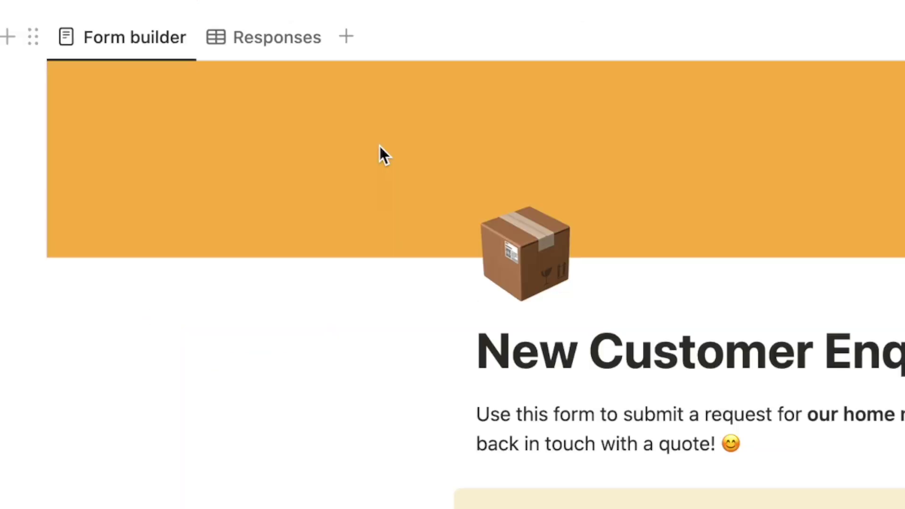
# Step: Check the renamed property's column in the Responses table, then go back to the form builder
pyautogui.click(277, 48)
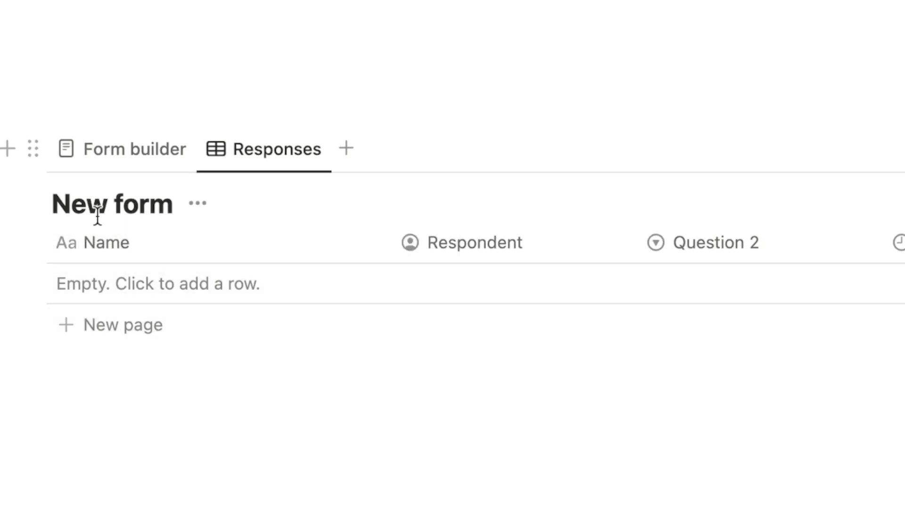
pyautogui.click(115, 158)
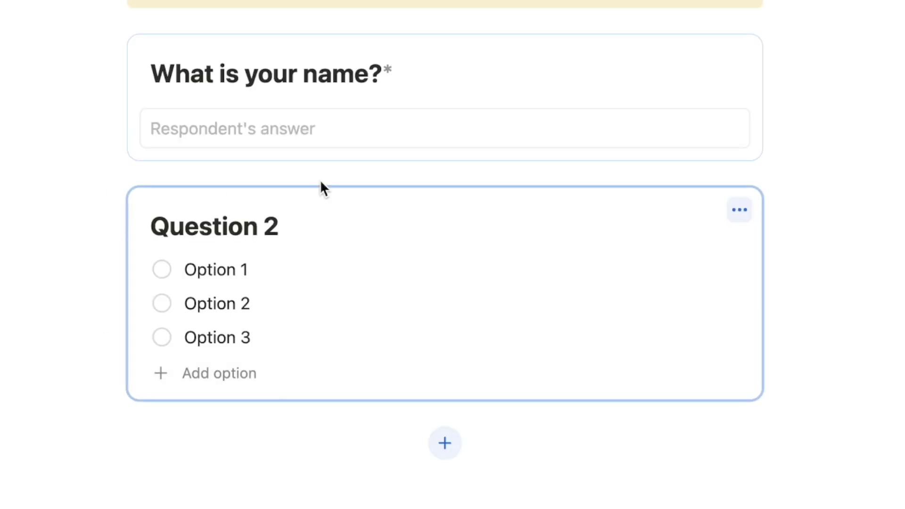
# Step: Rename Question 2 as "What is your home type?"
pyautogui.click(192, 205)
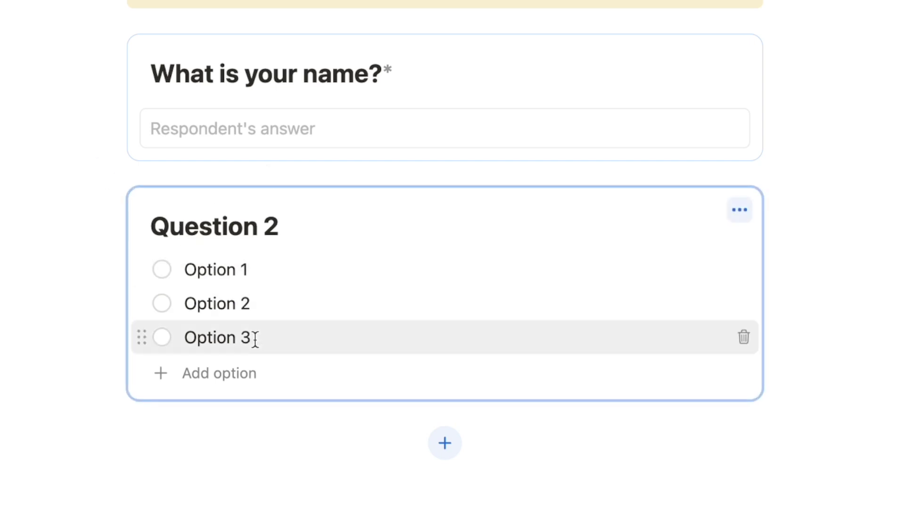
pyautogui.tripleClick(221, 225)
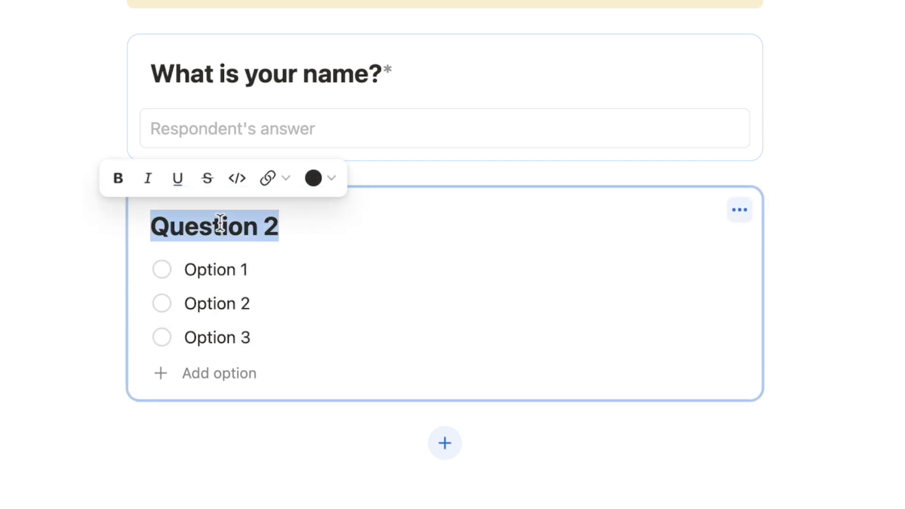
pyautogui.write('What is your home type?')
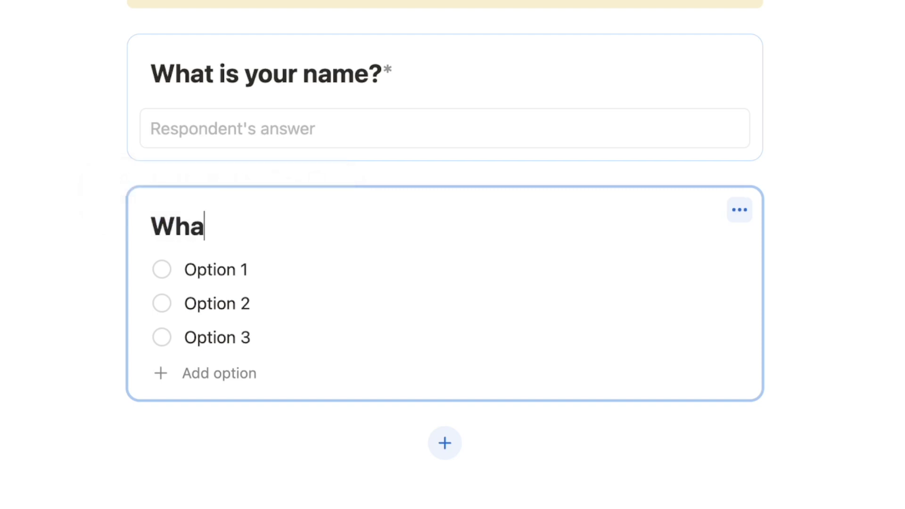
# Step: Set the home type question's choices to House, Ground floor apartment, Non-ground floor apartment and Other
pyautogui.click(248, 271)
pyautogui.press('BackSpace')
pyautogui.press('BackSpace')
pyautogui.press('BackSpace')
pyautogui.press('BackSpace')
pyautogui.press('BackSpace')
pyautogui.press('BackSpace')
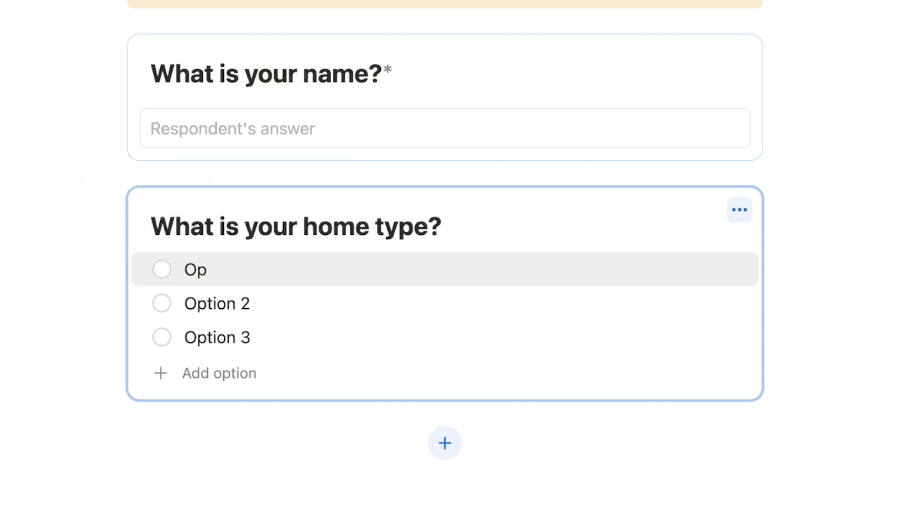
pyautogui.press('BackSpace')
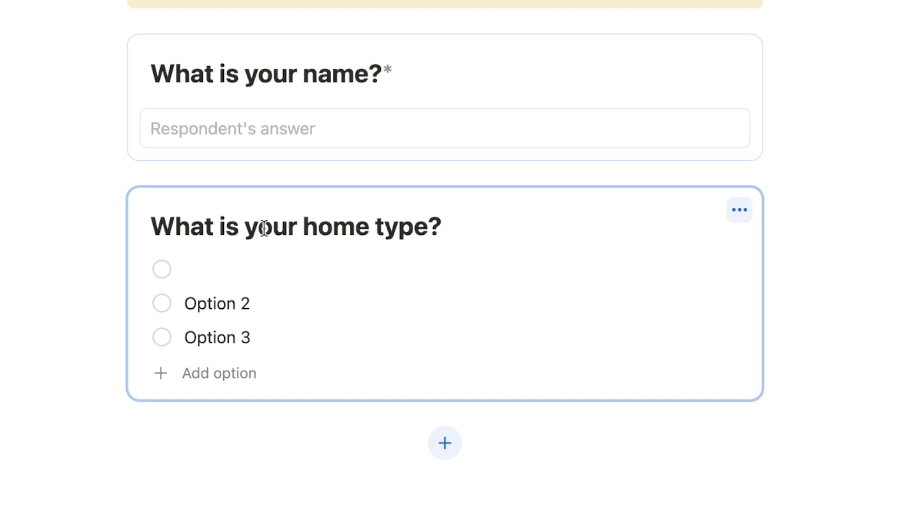
pyautogui.write('House')
pyautogui.tripleClick(262, 303)
pyautogui.write('Ground floor apartment')
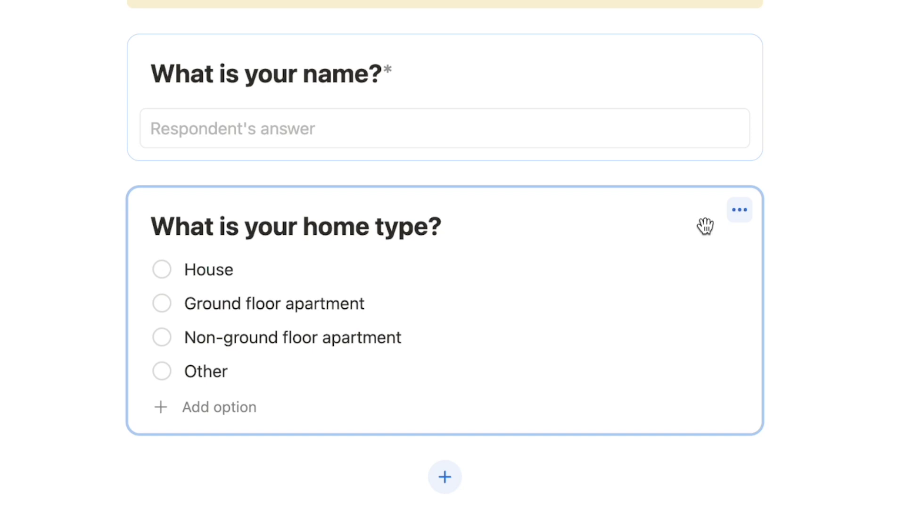
# Step: Make the "What is your home type?" question required
pyautogui.click(736, 211)
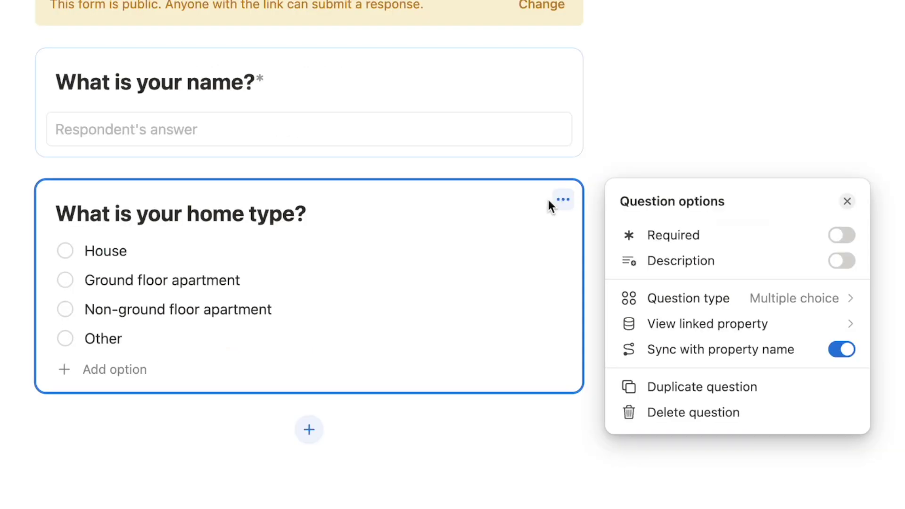
pyautogui.click(842, 235)
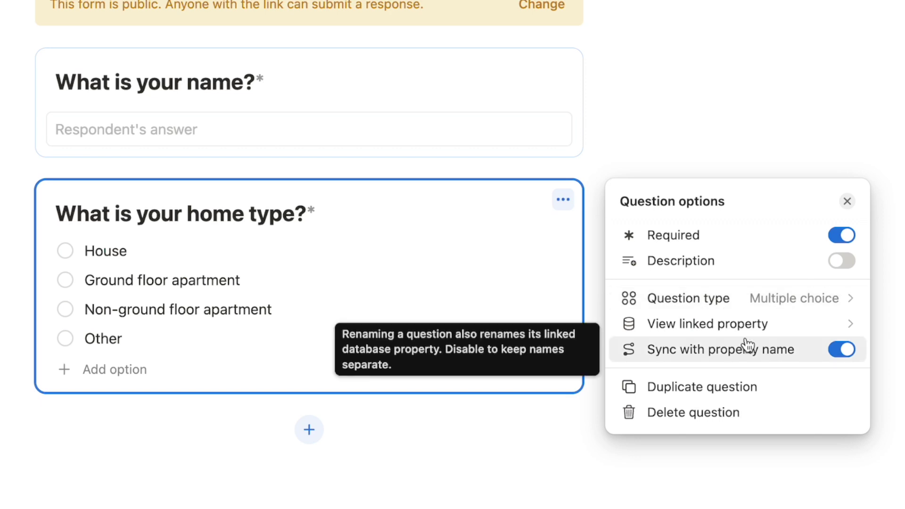
# Step: Try Multi-select as the home type question's linked property type, restore it to Select, and close the options
pyautogui.click(726, 325)
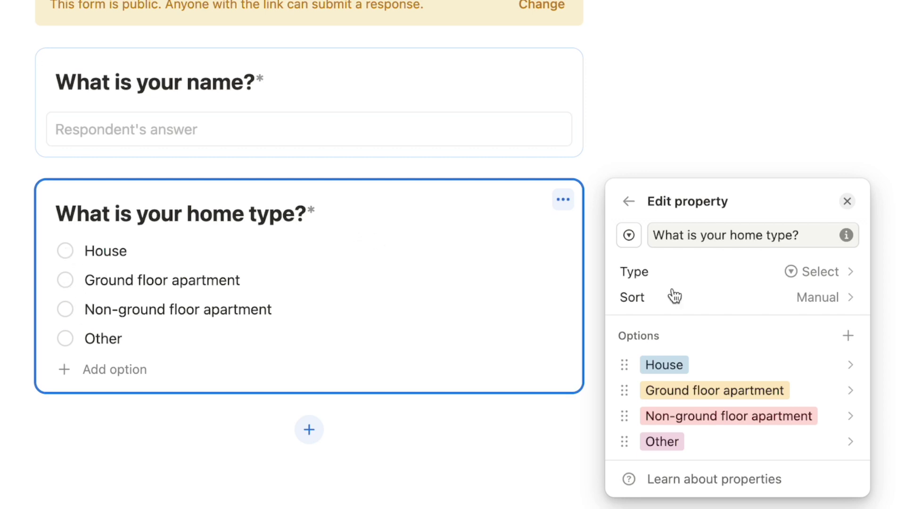
pyautogui.click(822, 279)
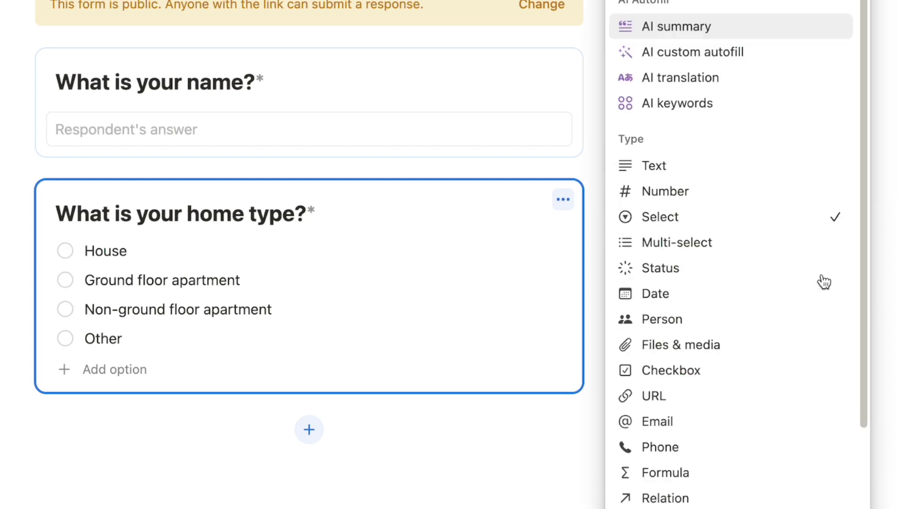
pyautogui.click(703, 246)
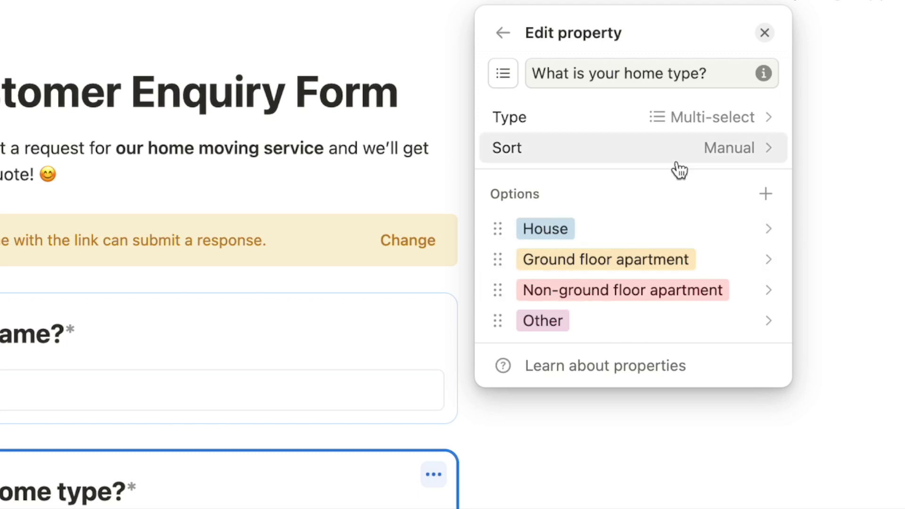
pyautogui.click(691, 118)
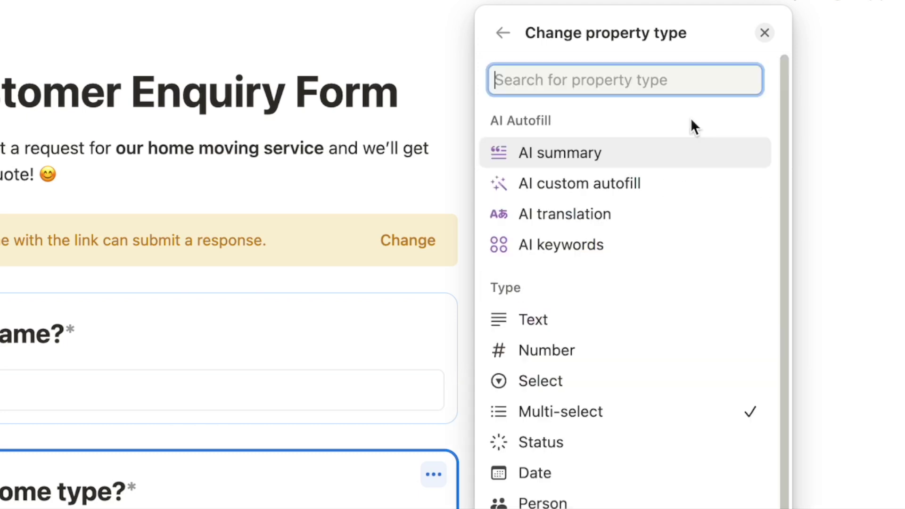
pyautogui.click(561, 380)
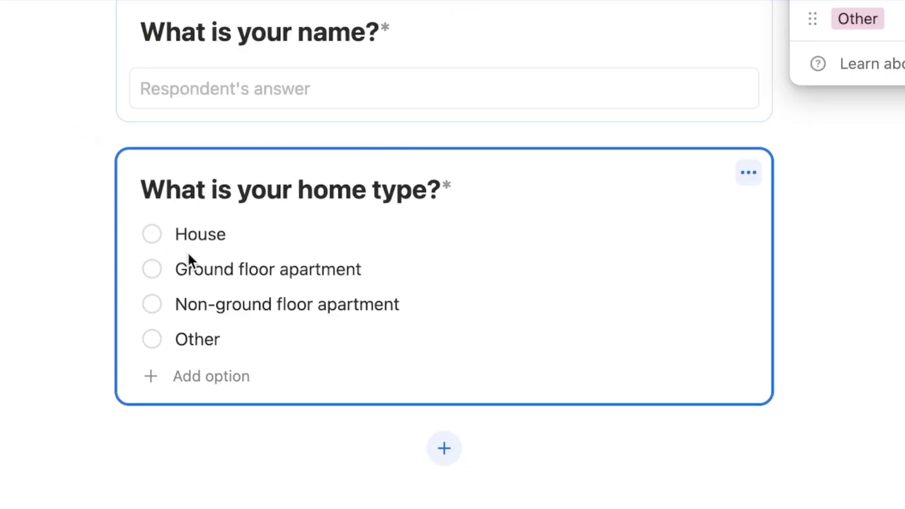
pyautogui.click(872, 404)
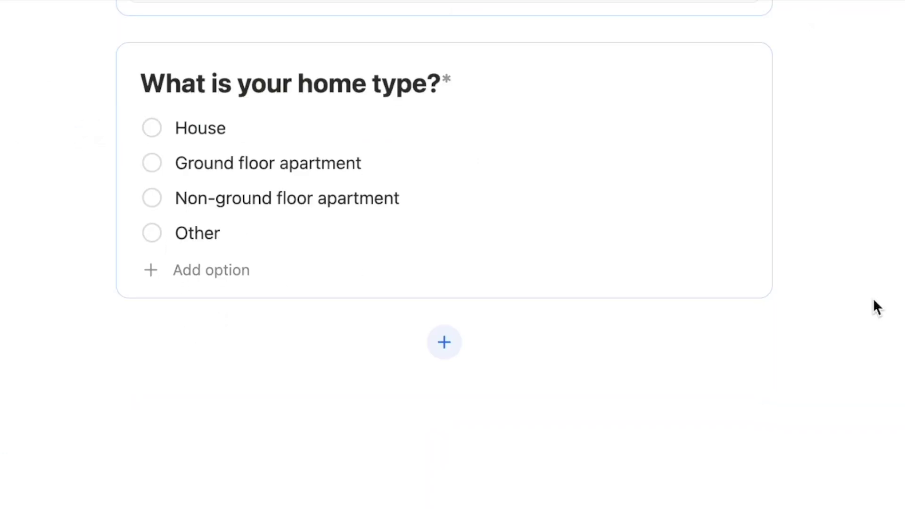
# Step: Add a Date question below the home type question, titled "When is your move date?"
pyautogui.click(446, 342)
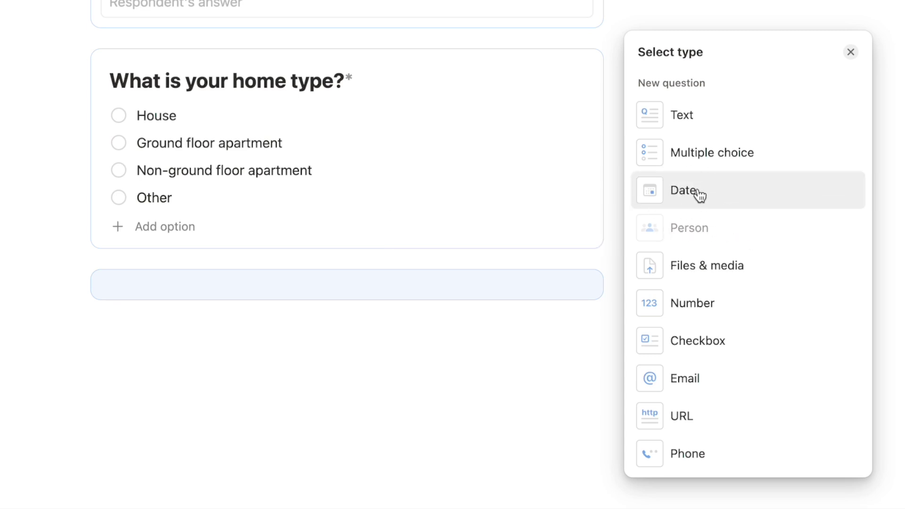
pyautogui.click(716, 195)
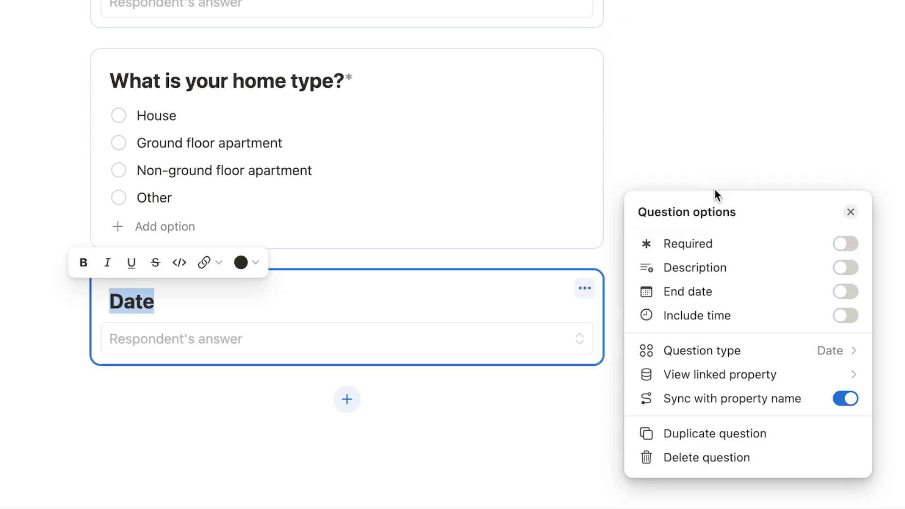
pyautogui.write('When is your ')
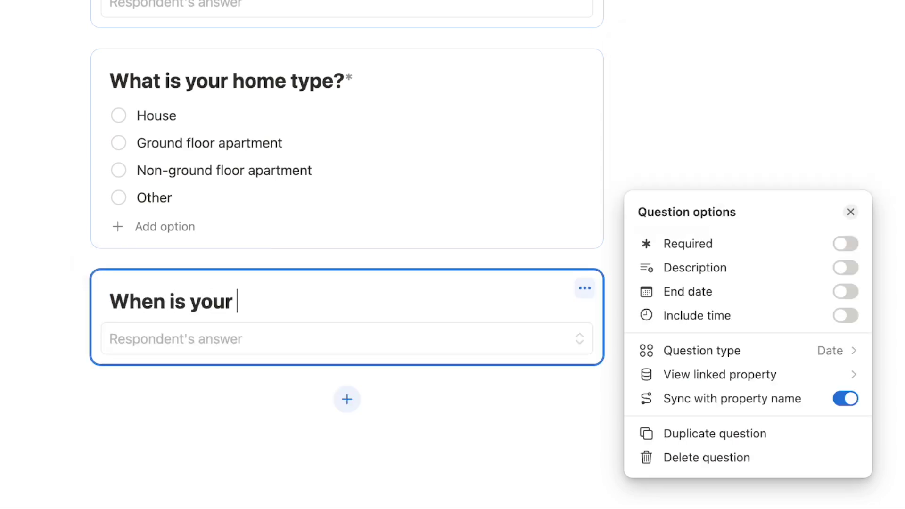
pyautogui.write('move date?')
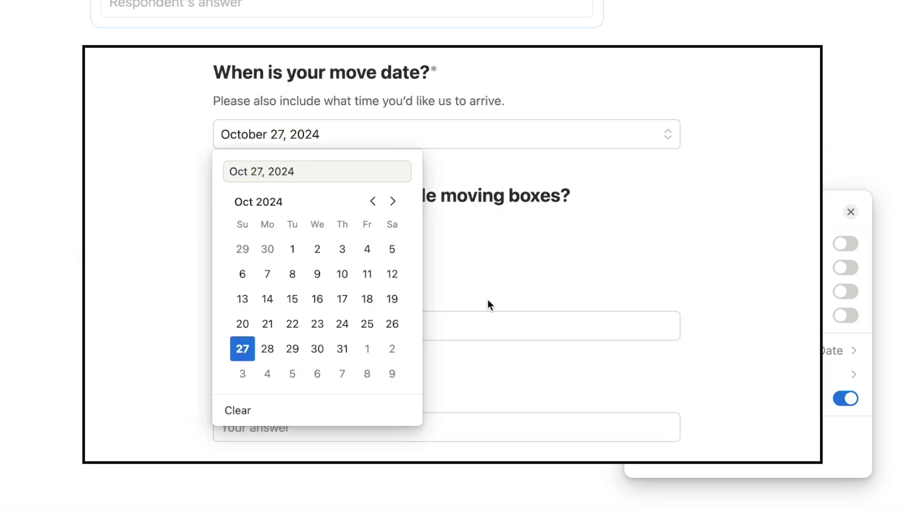
# Step: Make the move date question required and have it include a time, leaving the end date option off
pyautogui.click(846, 244)
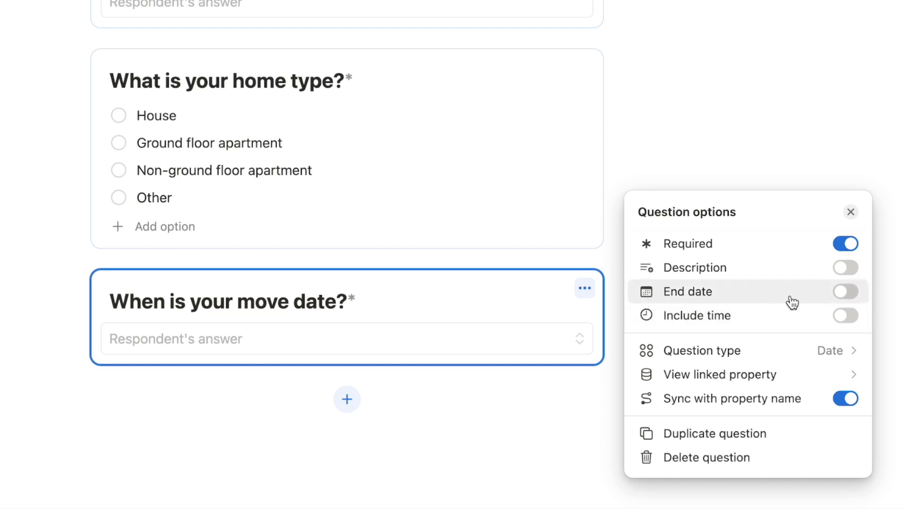
pyautogui.click(845, 292)
pyautogui.click(848, 296)
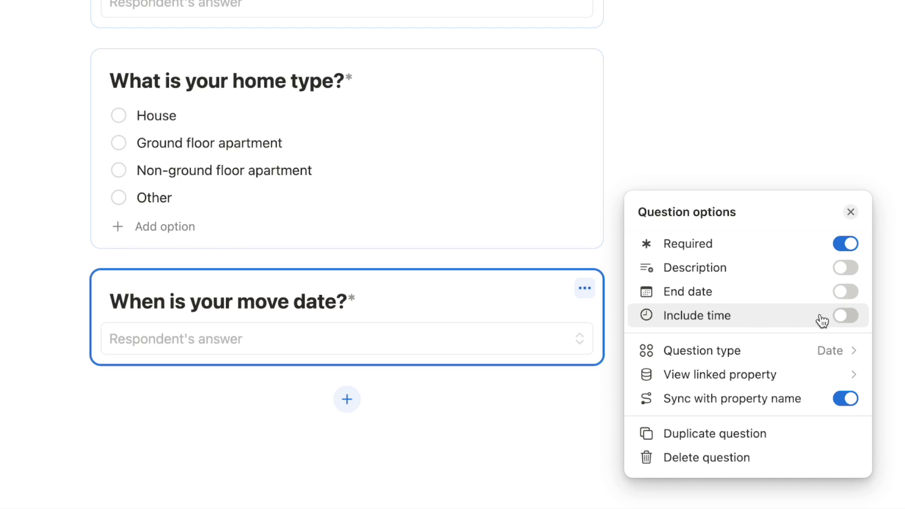
pyautogui.click(842, 323)
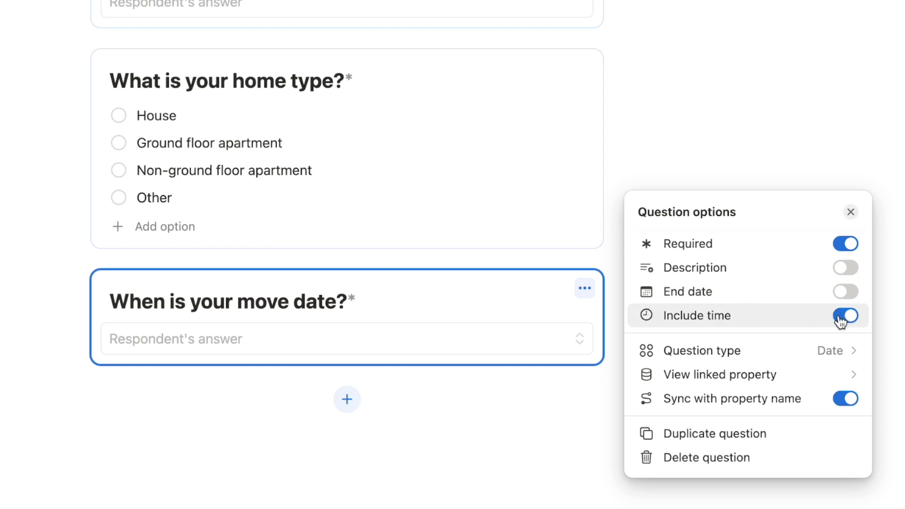
# Step: Give the move date question the description "Please include the date and time you need us for."
pyautogui.click(846, 268)
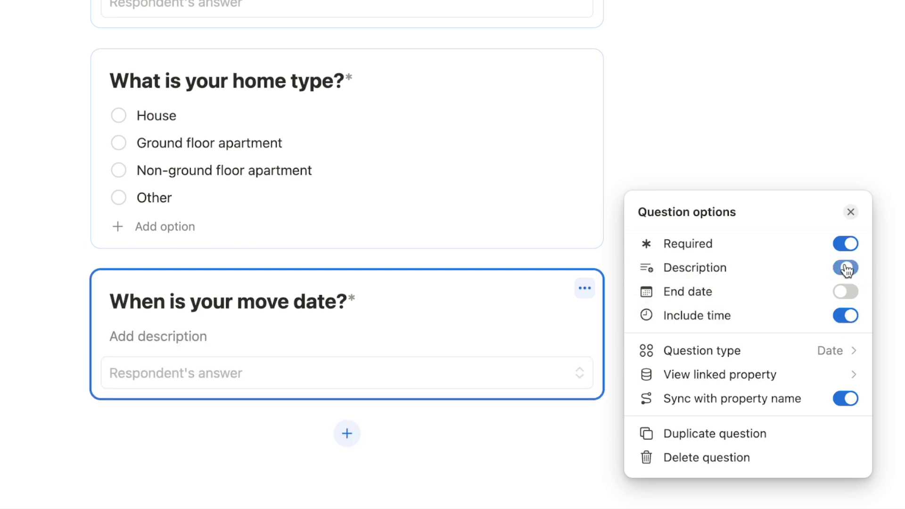
pyautogui.click(151, 333)
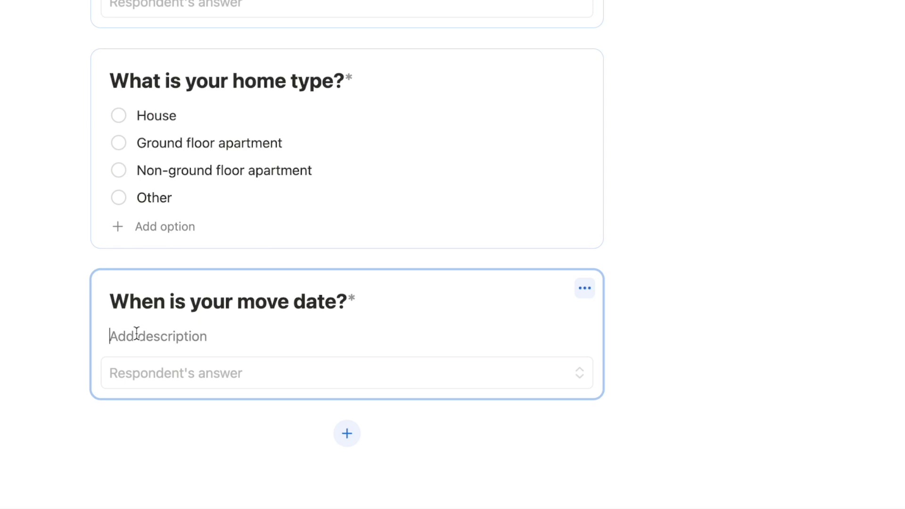
pyautogui.write('Please include the date and time you need us for.')
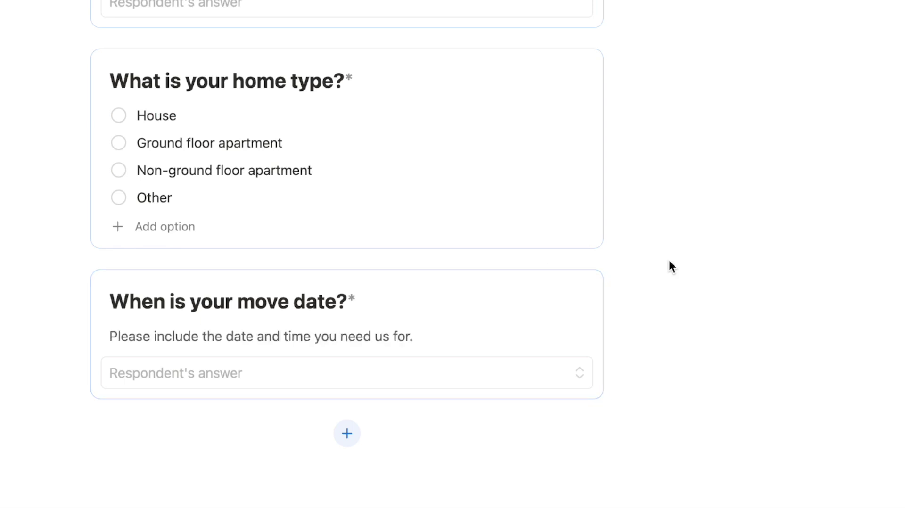
# Step: Add a required Number question below the move date question, titled "How many bedrooms do you have?"
pyautogui.scroll(-2, 669, 259)
pyautogui.click(346, 369)
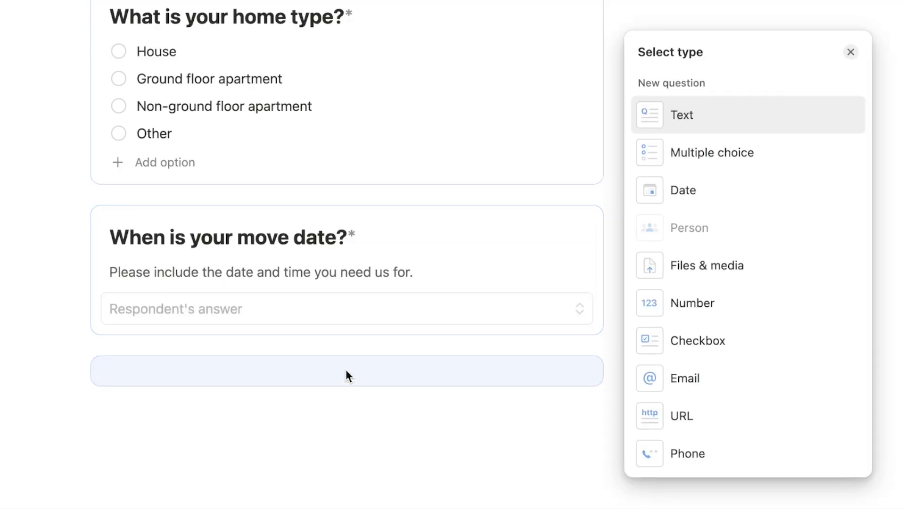
pyautogui.click(737, 305)
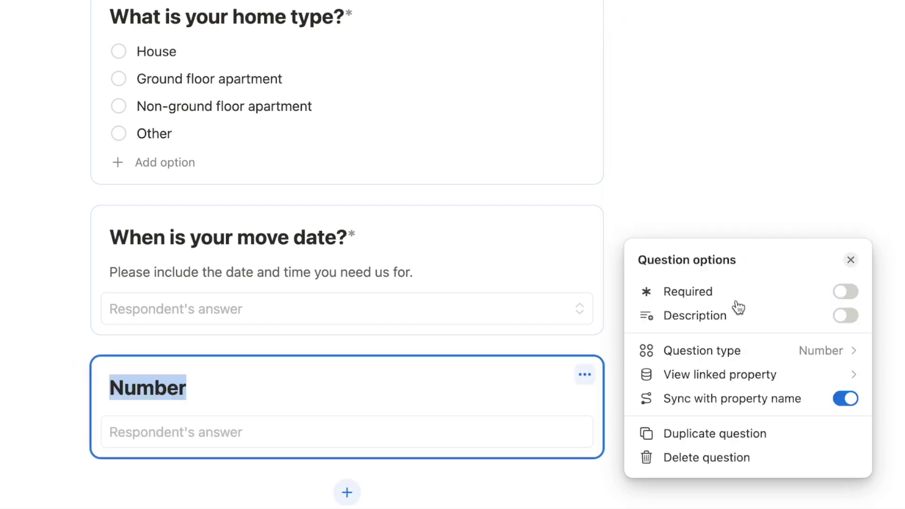
pyautogui.write('How many bedrooms do you have?')
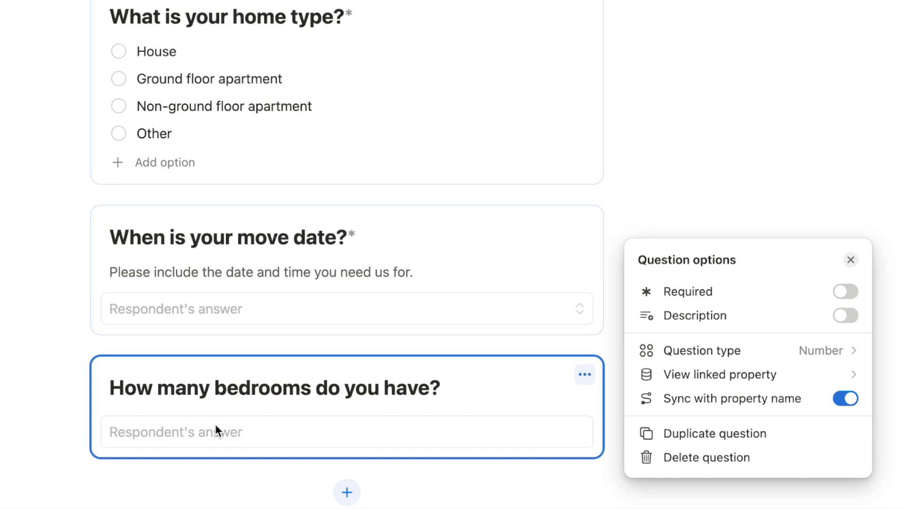
pyautogui.click(845, 292)
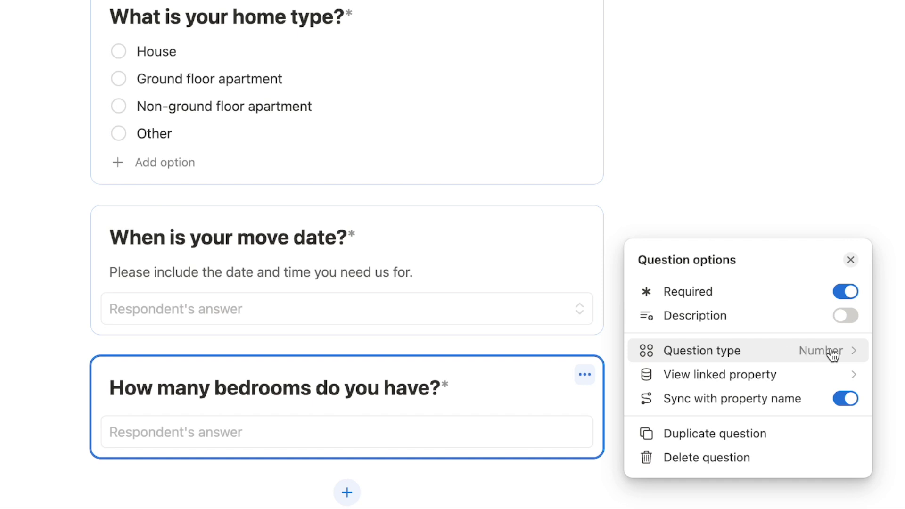
pyautogui.press('Escape')
# Step: Move the bedrooms question above the move date question, without inserting another question between it and the home type question
pyautogui.scroll(2, 205, 395)
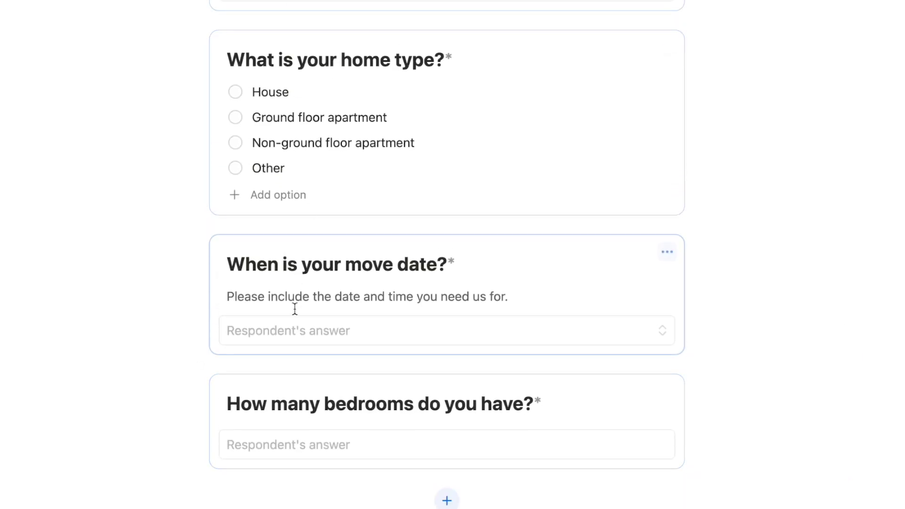
pyautogui.moveTo(369, 387); pyautogui.dragTo(375, 247)
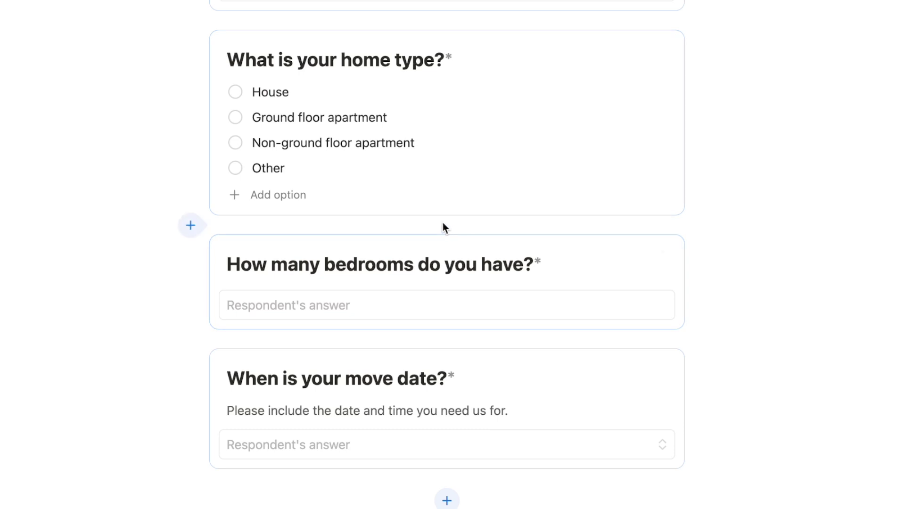
pyautogui.click(191, 226)
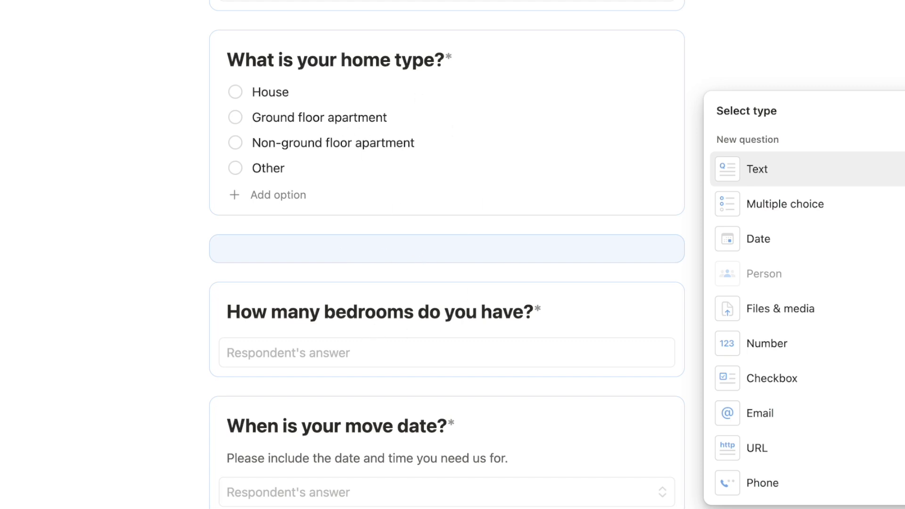
pyautogui.press('Escape')
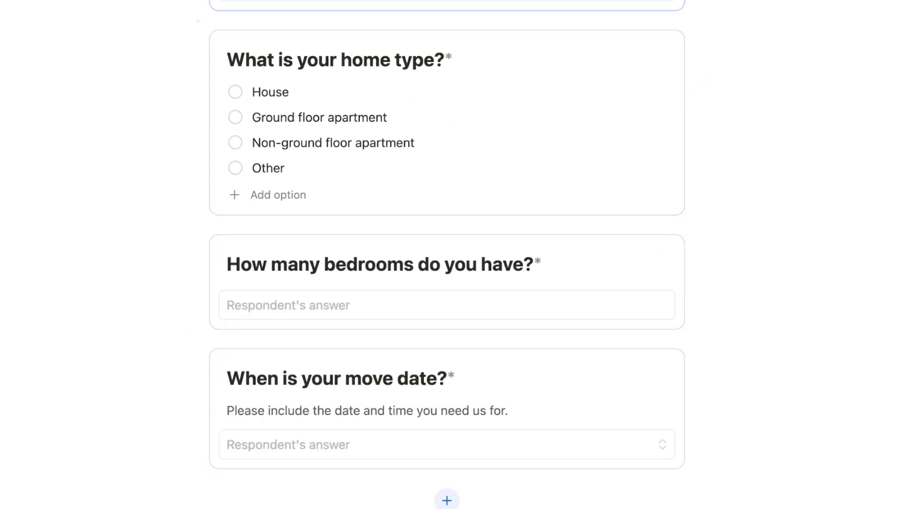
# Step: Add a Checkbox question at the end of the form, titled "Do you need us to provide moving boxes?", with the checkbox label "Yes"
pyautogui.click(447, 500)
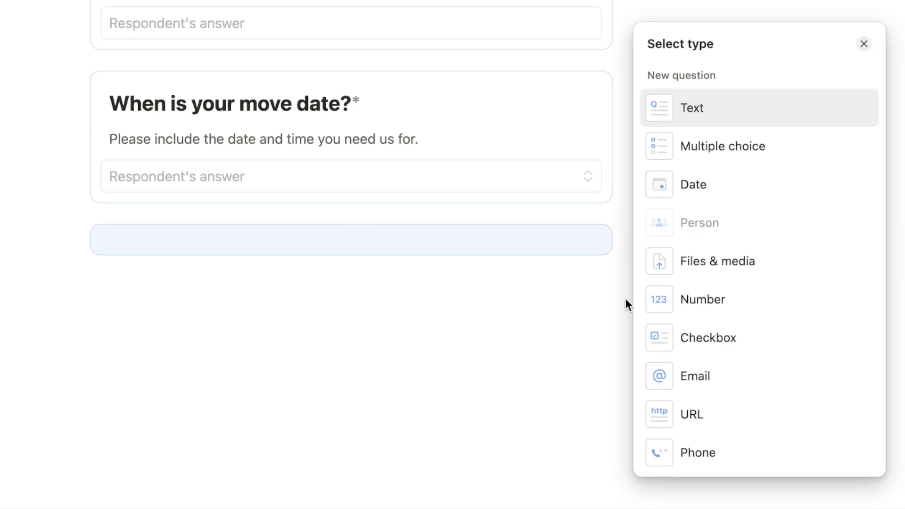
pyautogui.click(763, 346)
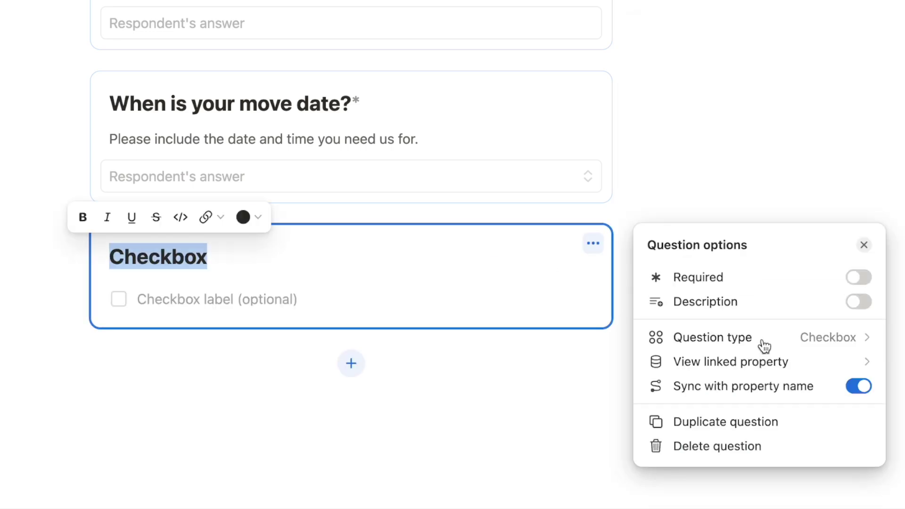
pyautogui.write('Do you need')
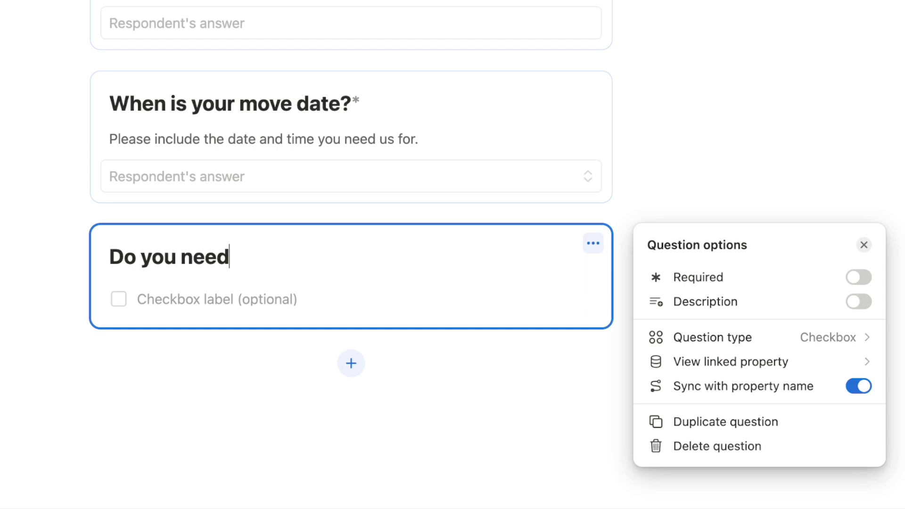
pyautogui.write(' us to provide moving boxes?')
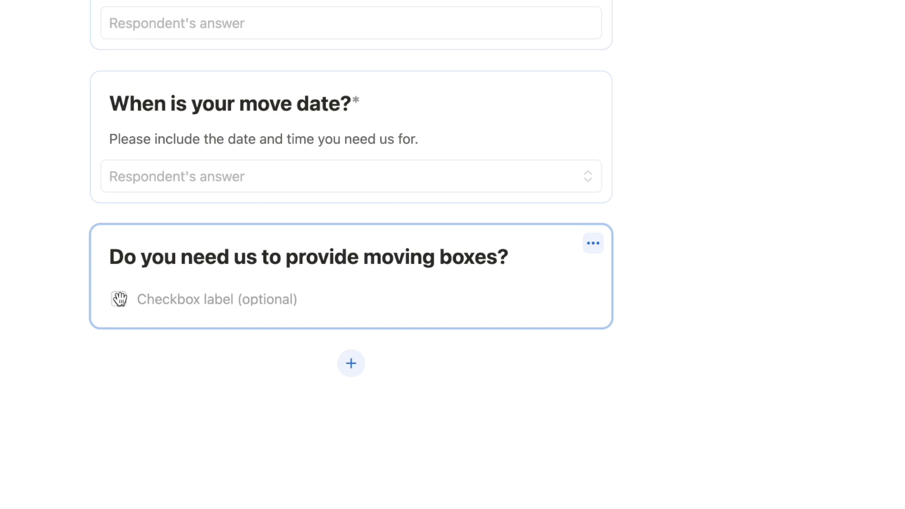
pyautogui.click(172, 302)
pyautogui.write('Yes')
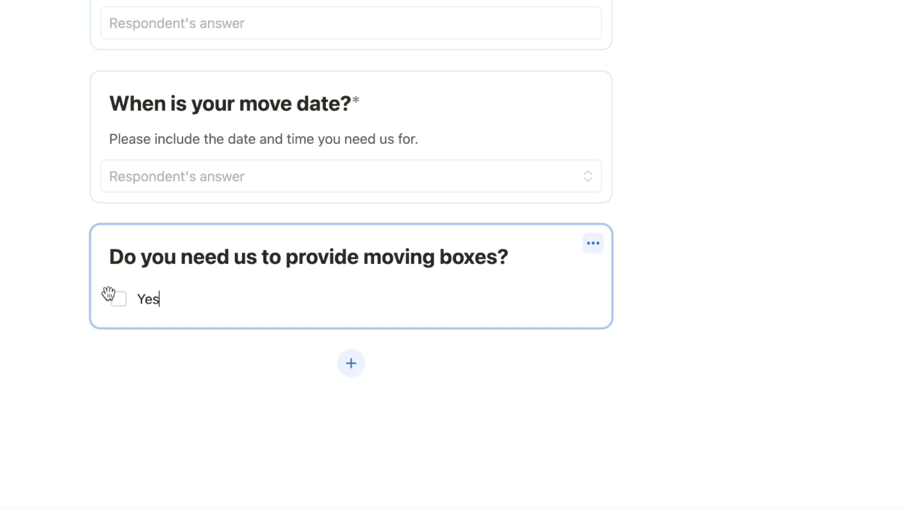
pyautogui.scroll(1, 113, 299)
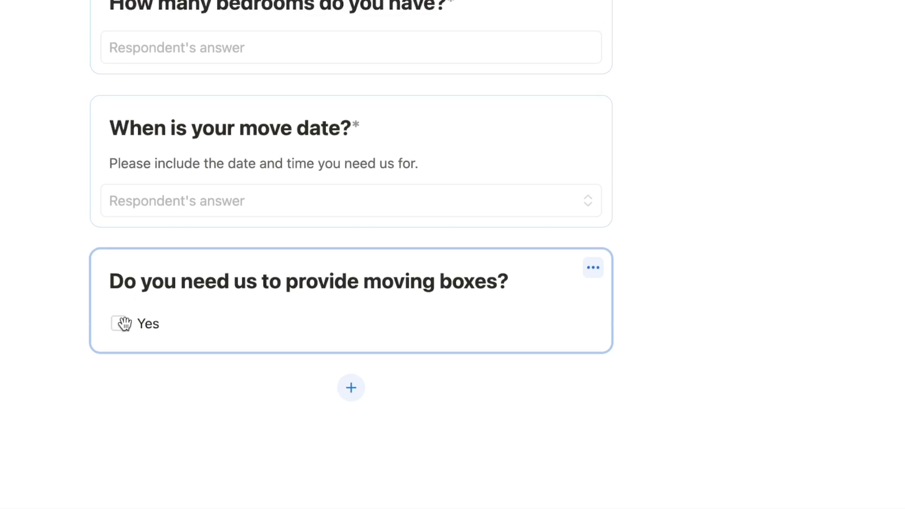
pyautogui.scroll(5, 127, 335)
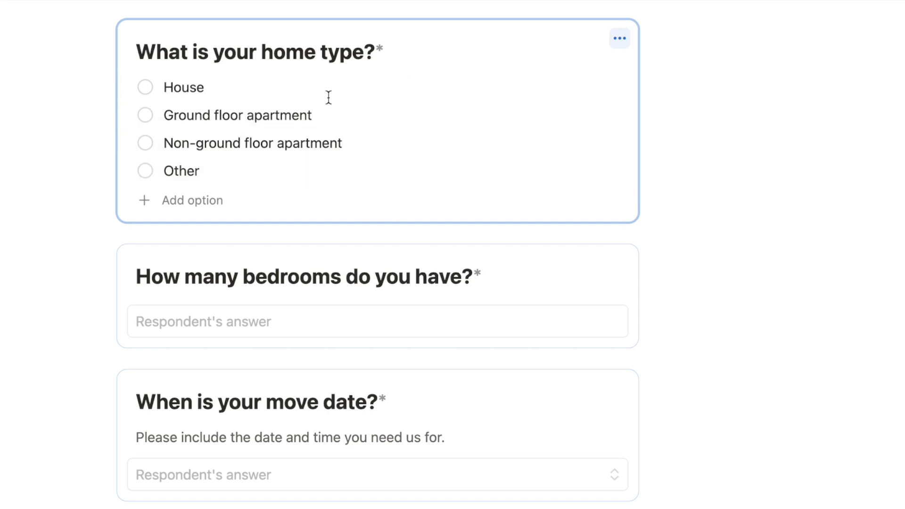
pyautogui.scroll(-4, 186, 455)
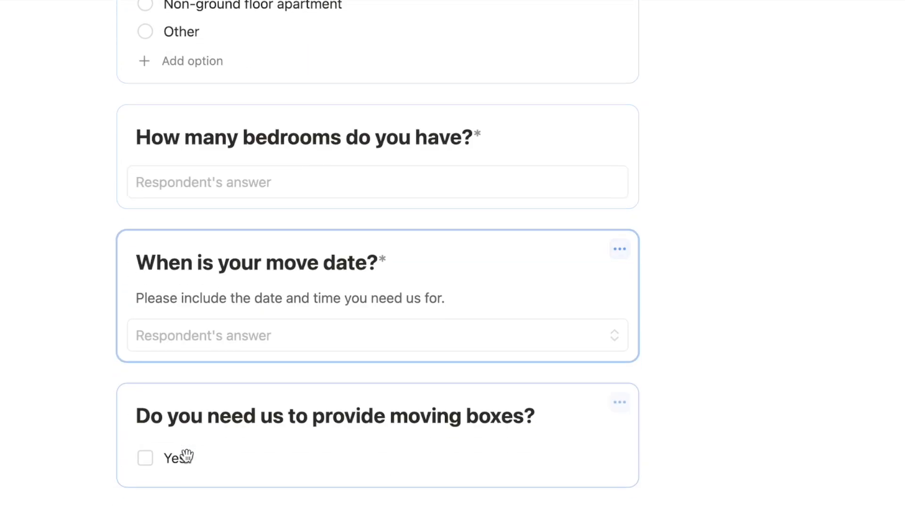
pyautogui.click(173, 454)
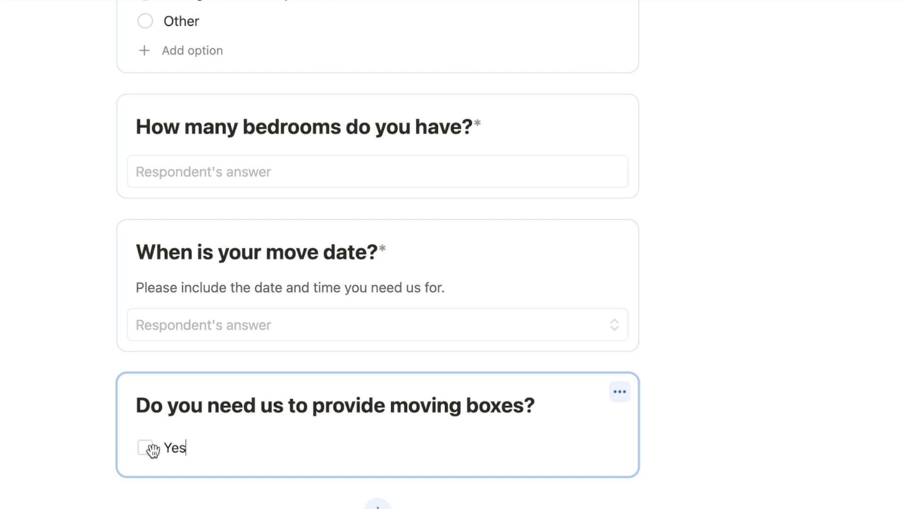
# Step: Add an Email question and a Phone question below the moving boxes question, keeping their default titles
pyautogui.click(377, 505)
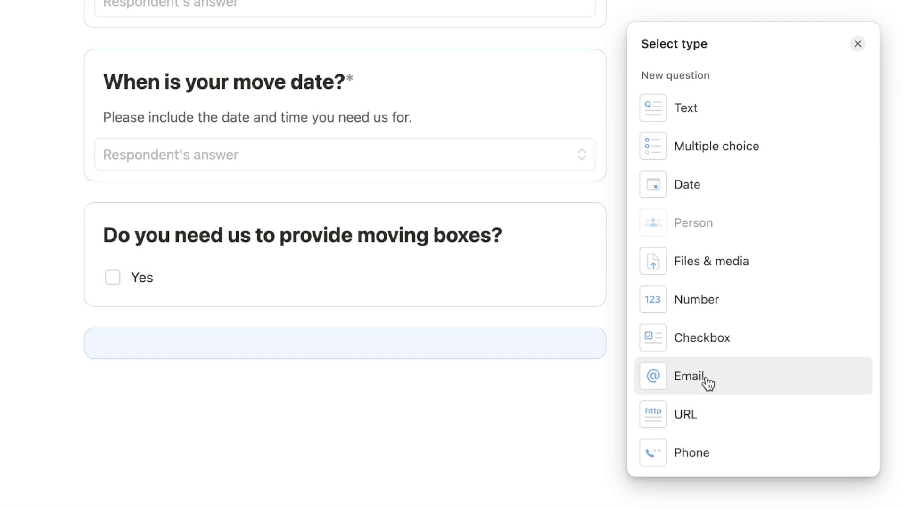
pyautogui.click(704, 383)
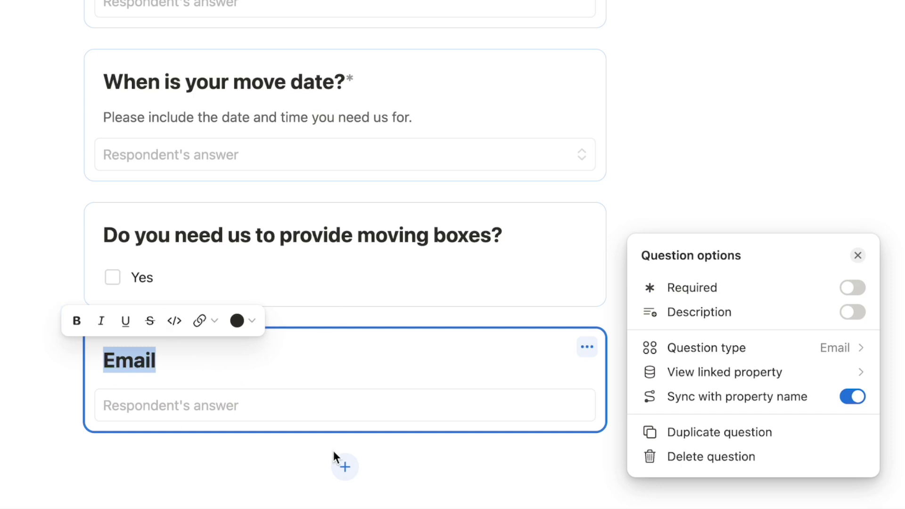
pyautogui.click(345, 467)
pyautogui.click(717, 453)
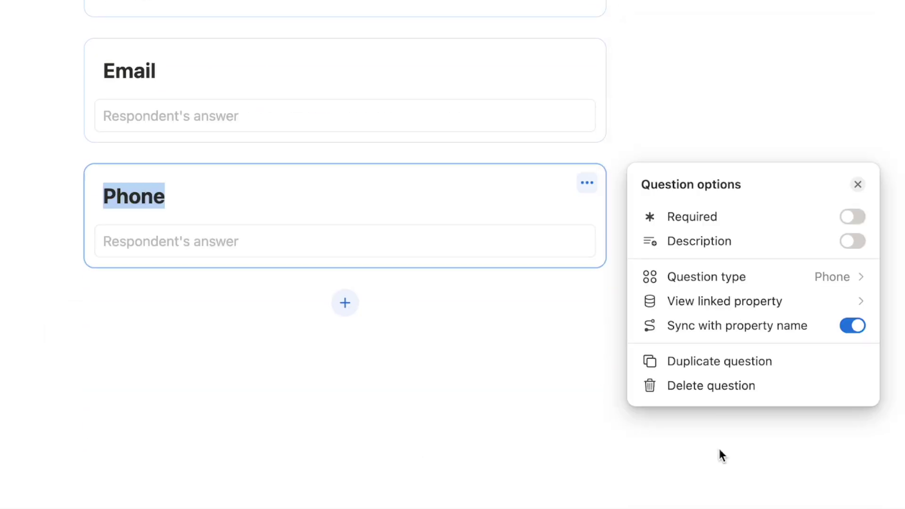
# Step: Try a URL question below the Phone question, and delete it from the form
pyautogui.click(342, 302)
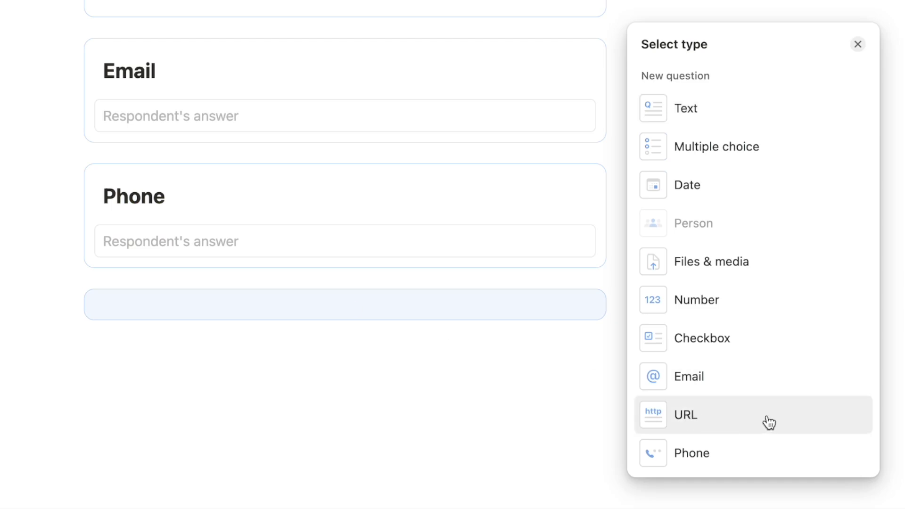
pyautogui.click(713, 422)
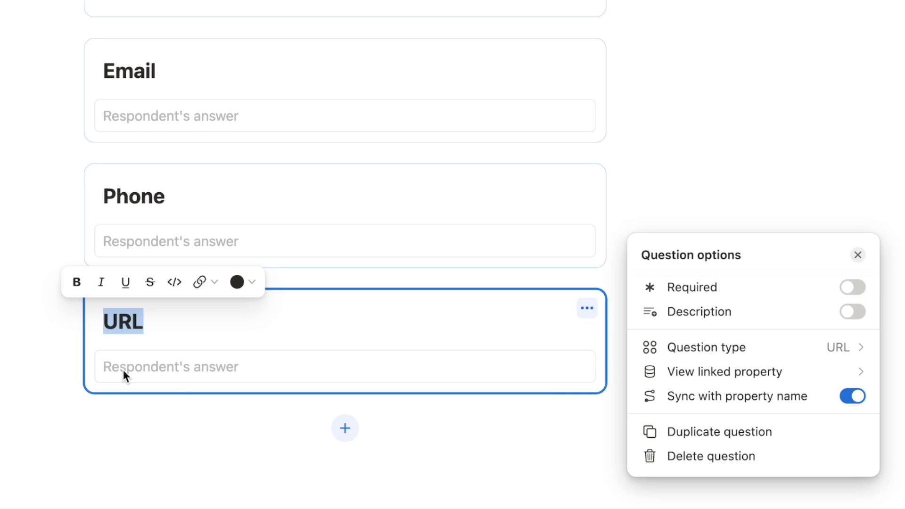
pyautogui.click(587, 308)
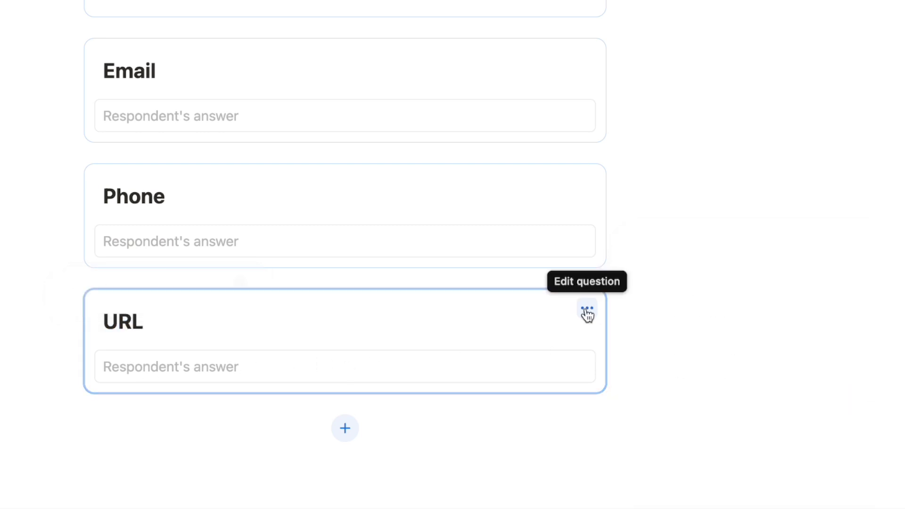
pyautogui.click(327, 313)
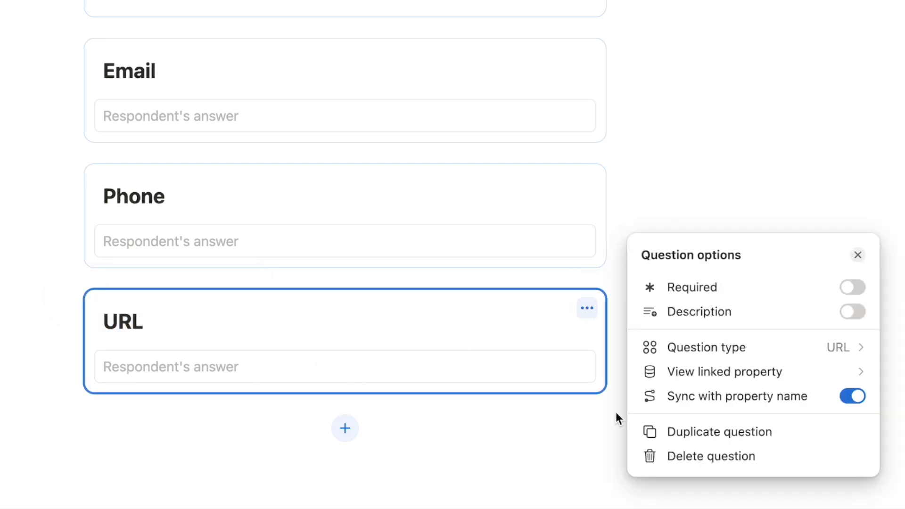
pyautogui.click(697, 457)
# Step: Try a Files & media question below the Phone question, and delete it from the form
pyautogui.click(346, 303)
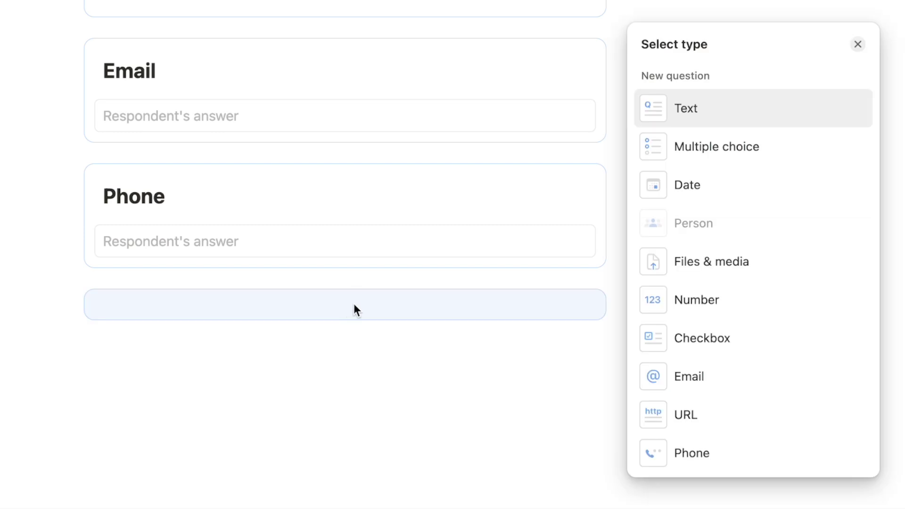
pyautogui.click(747, 268)
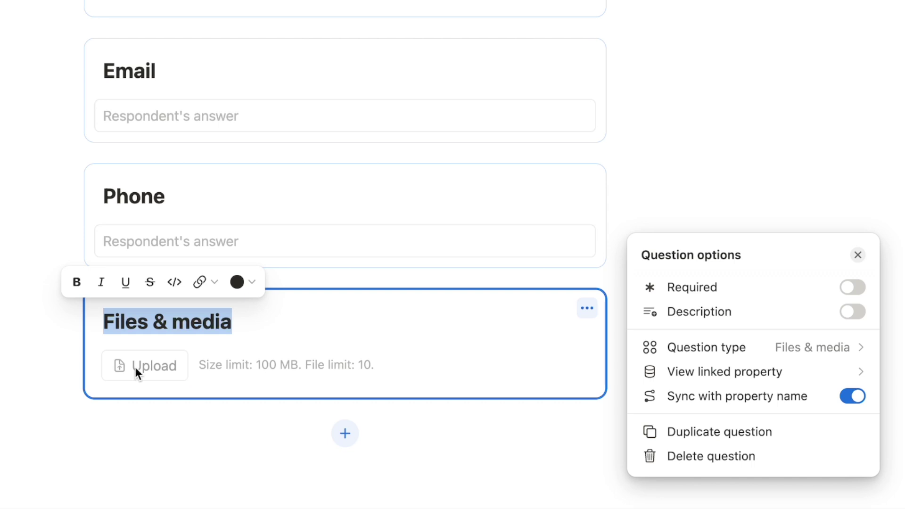
pyautogui.click(8, 368)
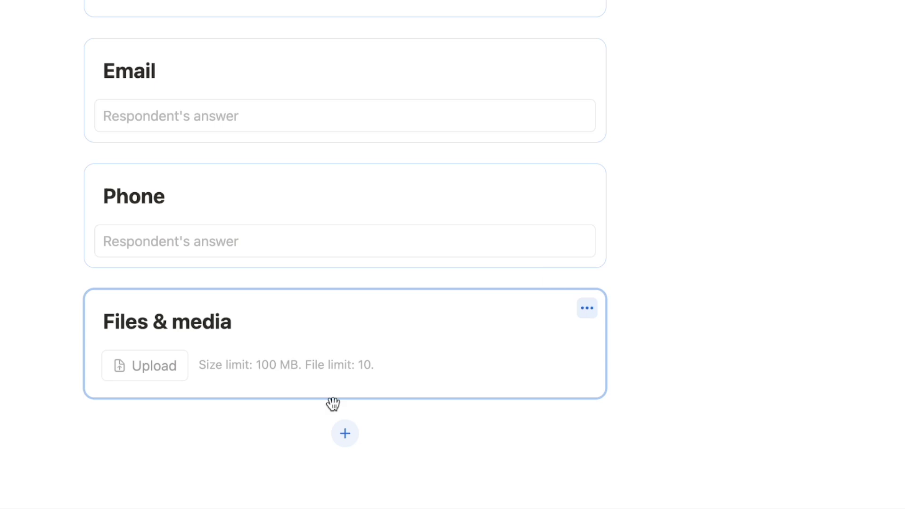
pyautogui.click(592, 313)
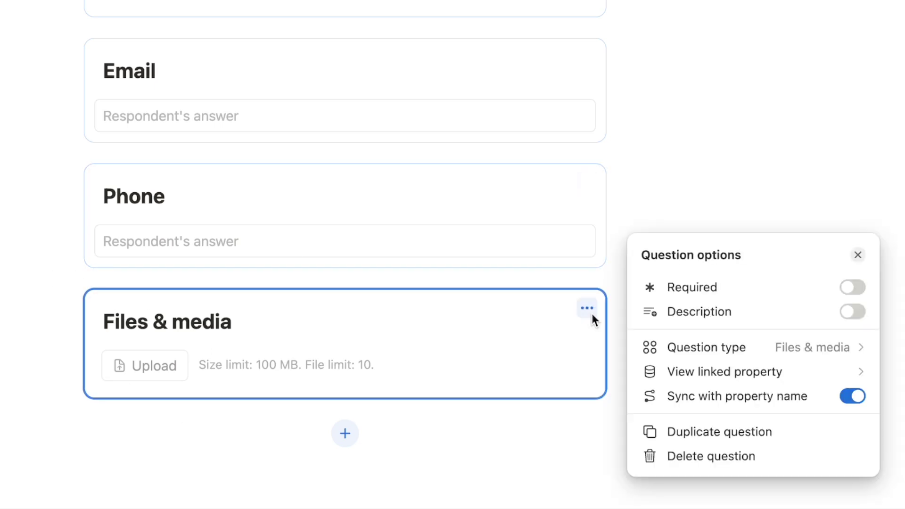
pyautogui.click(651, 456)
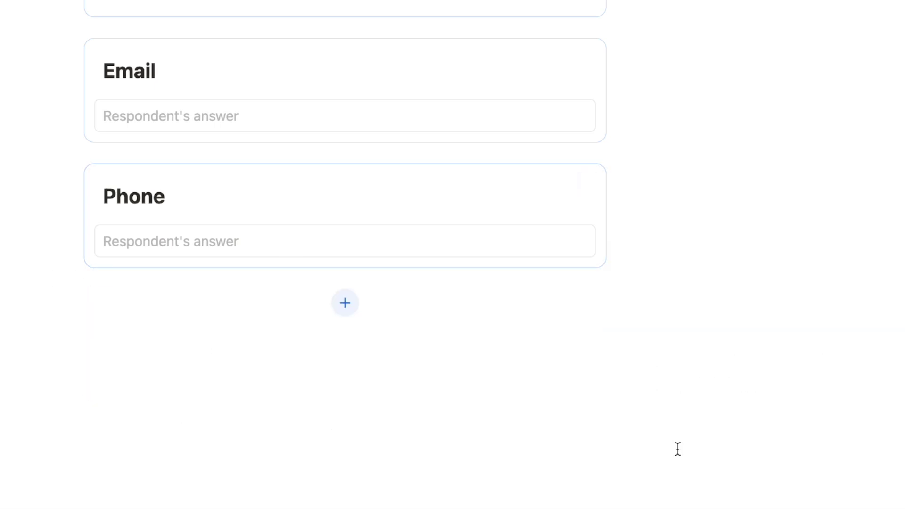
# Step: Change who can fill out the form from the public web to anyone in the workspace with the link
pyautogui.scroll(10, 589, 384)
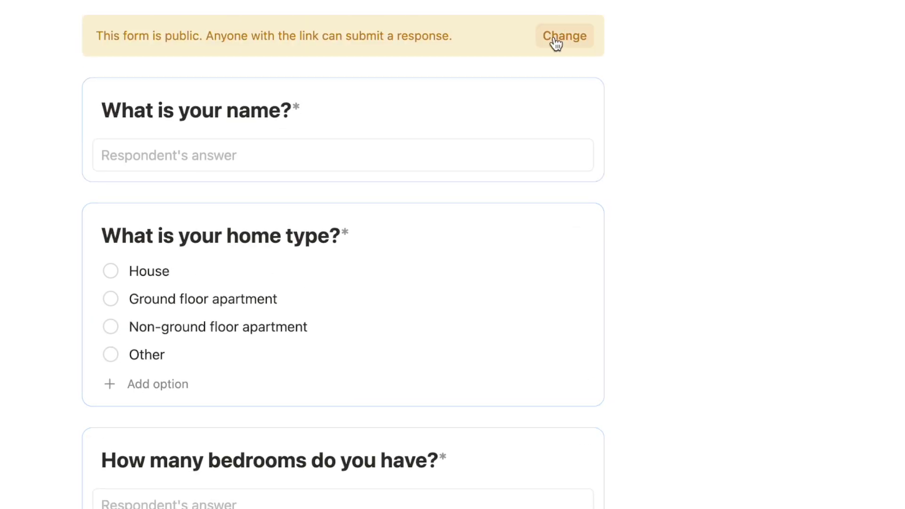
pyautogui.click(556, 41)
pyautogui.click(629, 225)
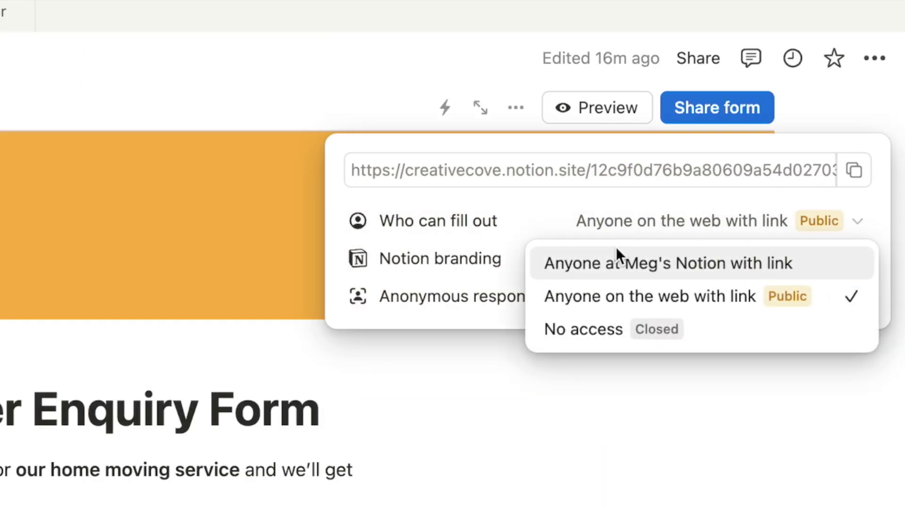
pyautogui.click(642, 266)
pyautogui.press('Escape')
# Step: Add a Person question below the Phone question, keeping its default title
pyautogui.scroll(-12, 695, 164)
pyautogui.scroll(-10, 569, 87)
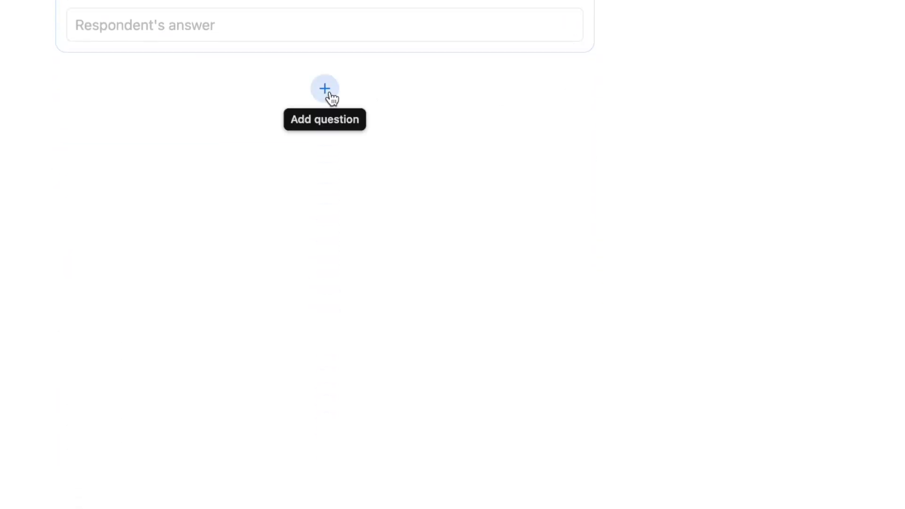
pyautogui.click(329, 93)
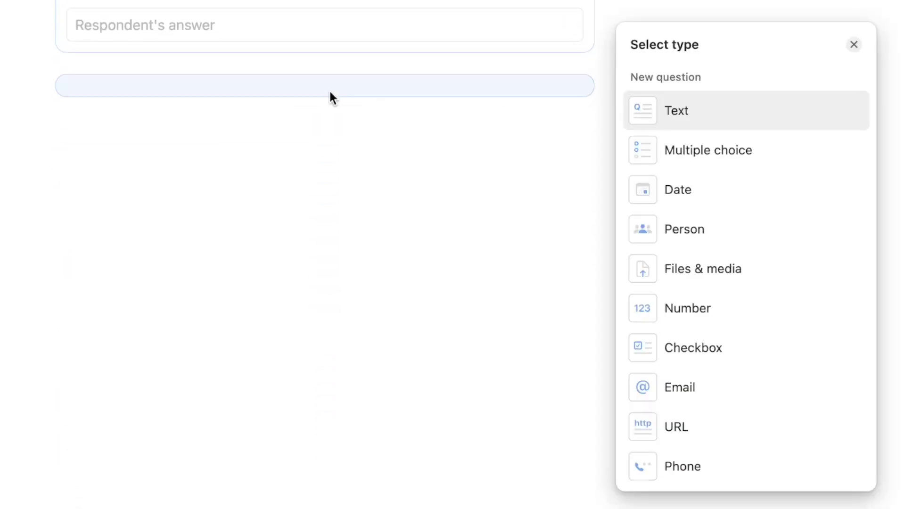
pyautogui.click(728, 231)
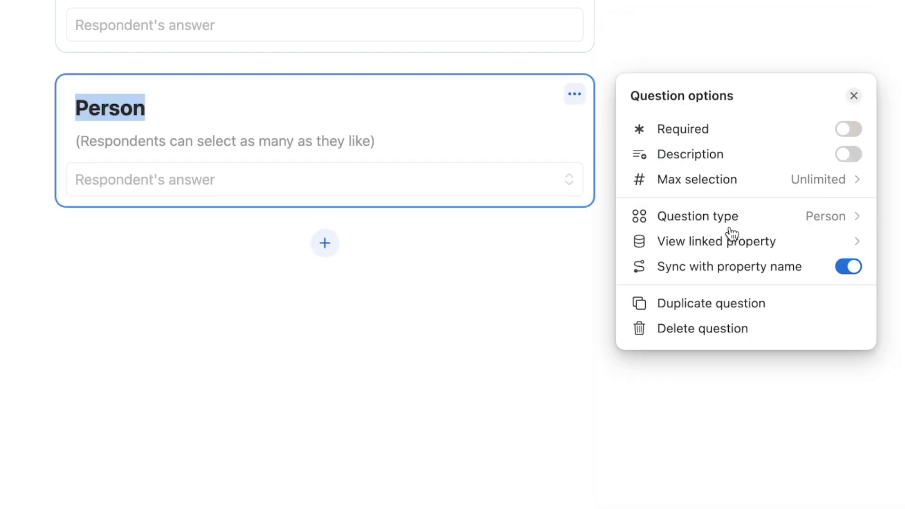
pyautogui.click(122, 200)
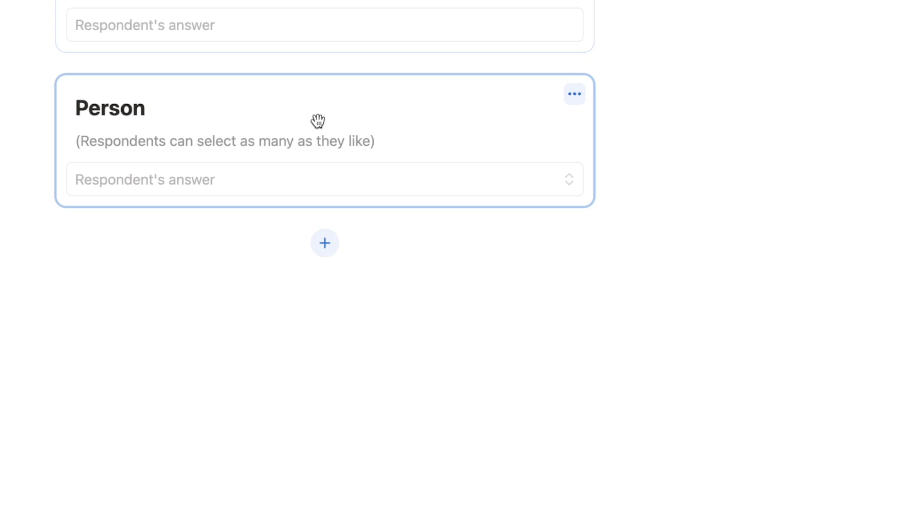
# Step: Try a max selection of 1 on the Person question, and delete the question from the form
pyautogui.click(303, 104)
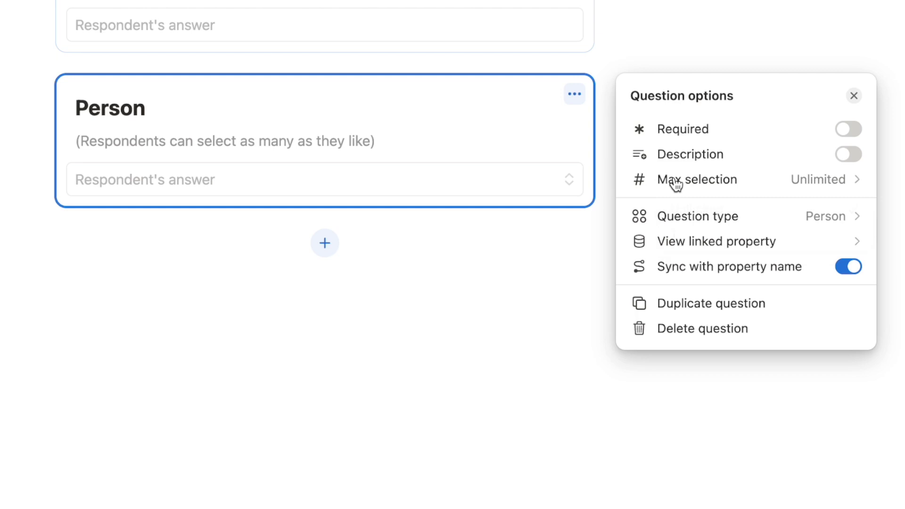
pyautogui.click(692, 179)
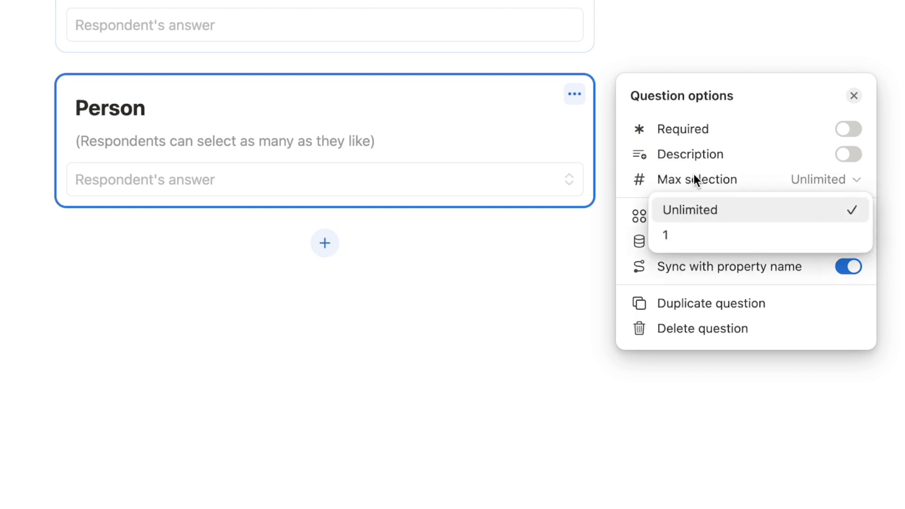
pyautogui.click(686, 237)
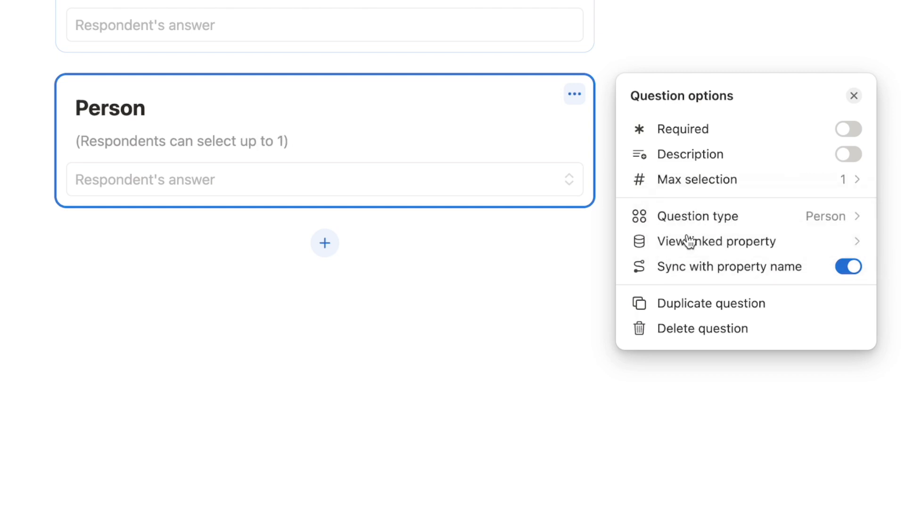
pyautogui.click(682, 176)
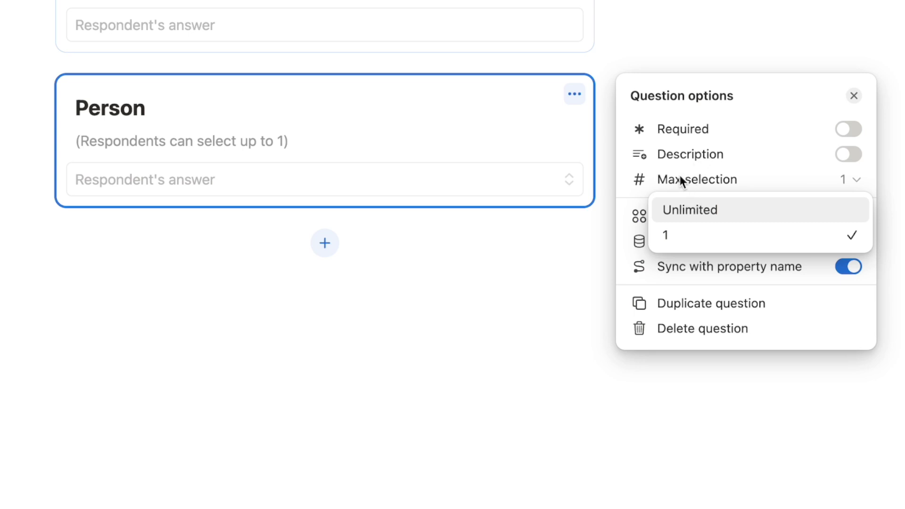
pyautogui.click(230, 110)
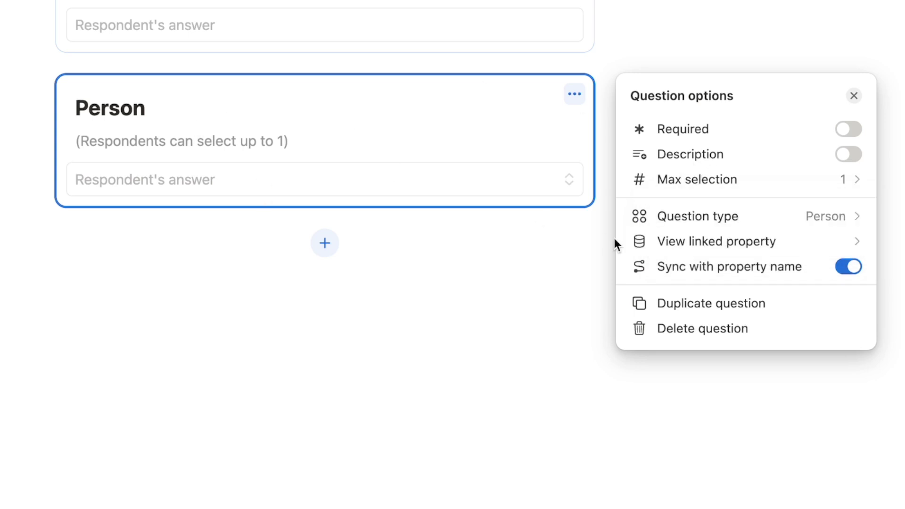
pyautogui.click(697, 328)
# Step: Change who can fill out the form back to anyone on the web with the link
pyautogui.scroll(15, 406, 273)
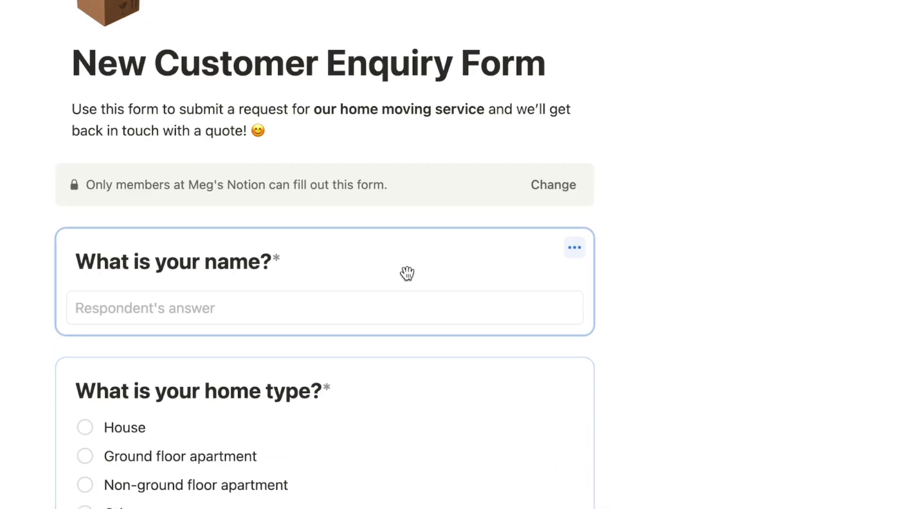
pyautogui.click(562, 190)
pyautogui.click(562, 210)
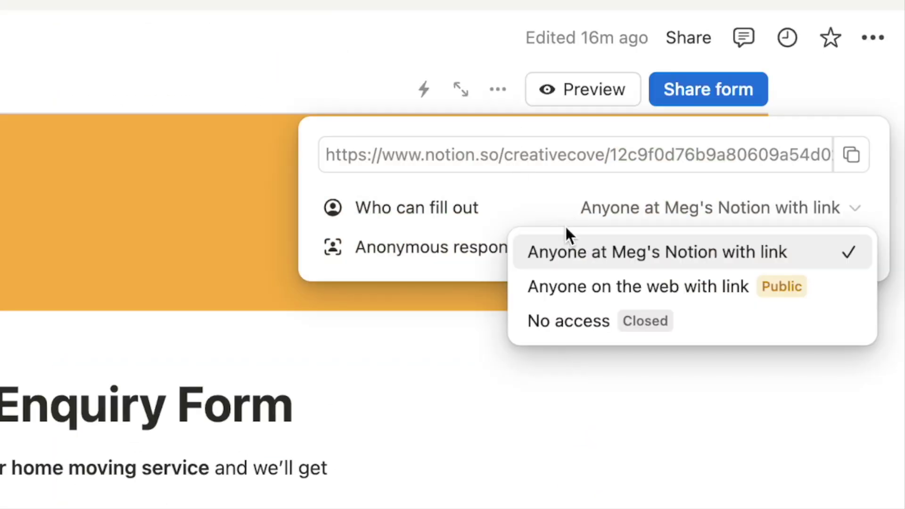
pyautogui.click(583, 287)
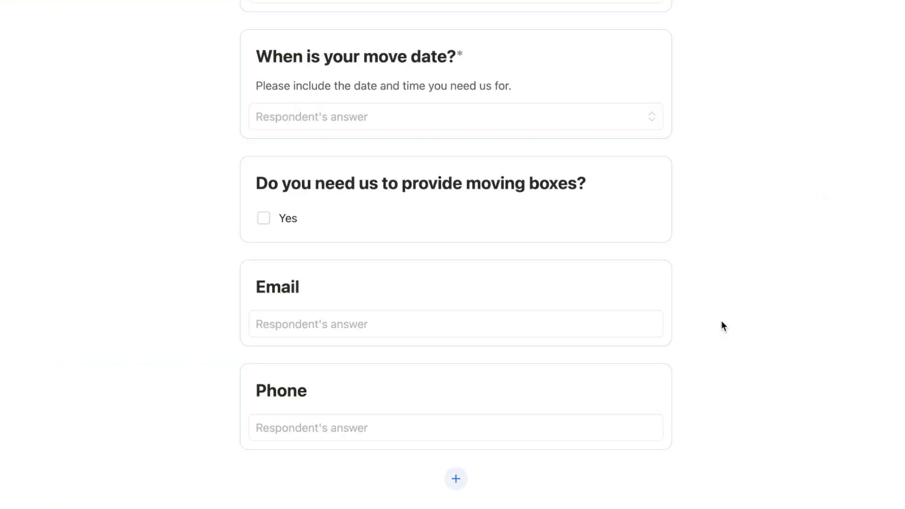
# Step: Examine the triggers offered for a new automation from the form options, and cancel the automation
pyautogui.scroll(3, 723, 325)
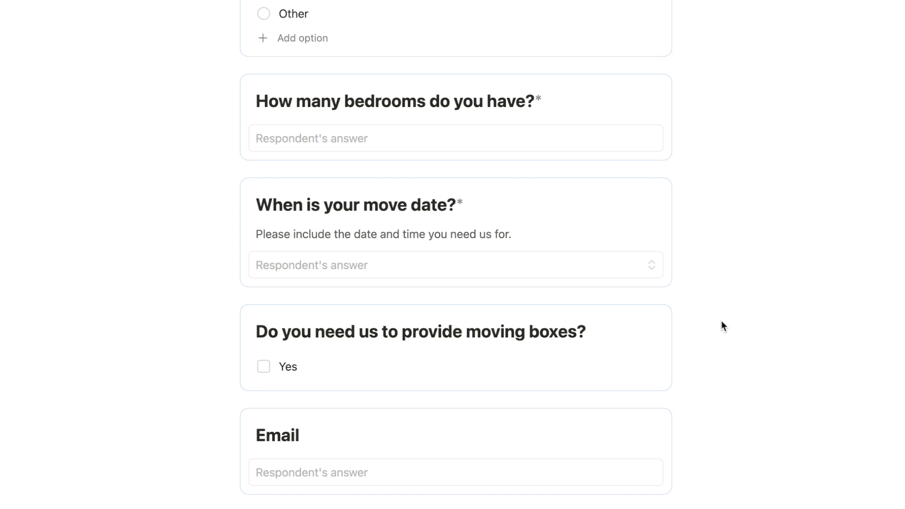
pyautogui.scroll(7, 721, 321)
pyautogui.scroll(5, 721, 322)
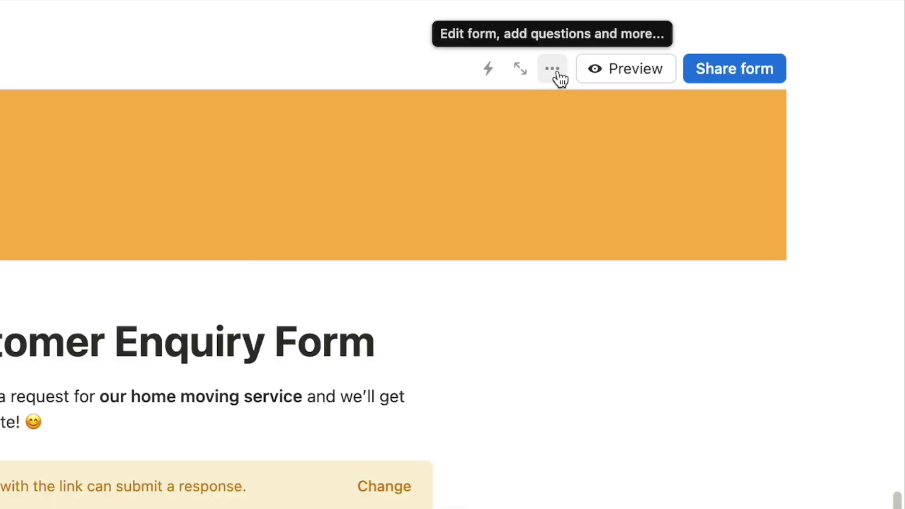
pyautogui.click(552, 69)
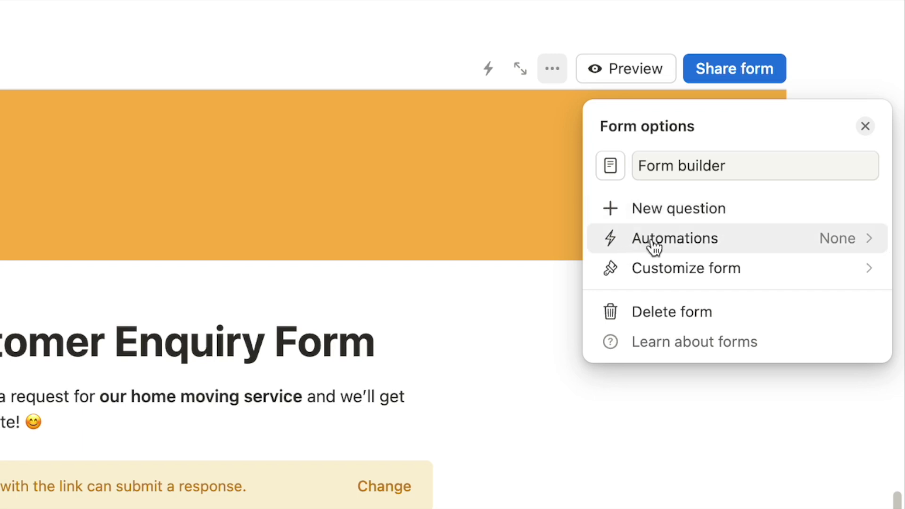
pyautogui.click(738, 248)
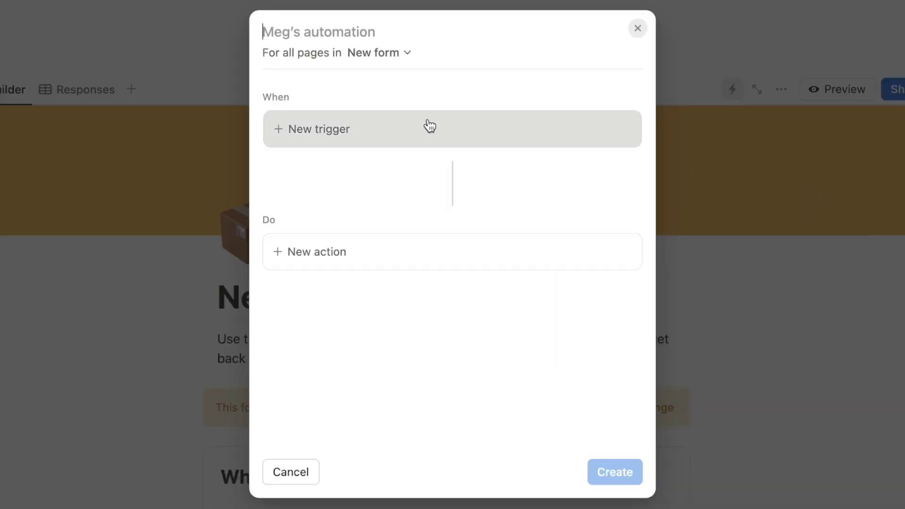
pyautogui.click(318, 144)
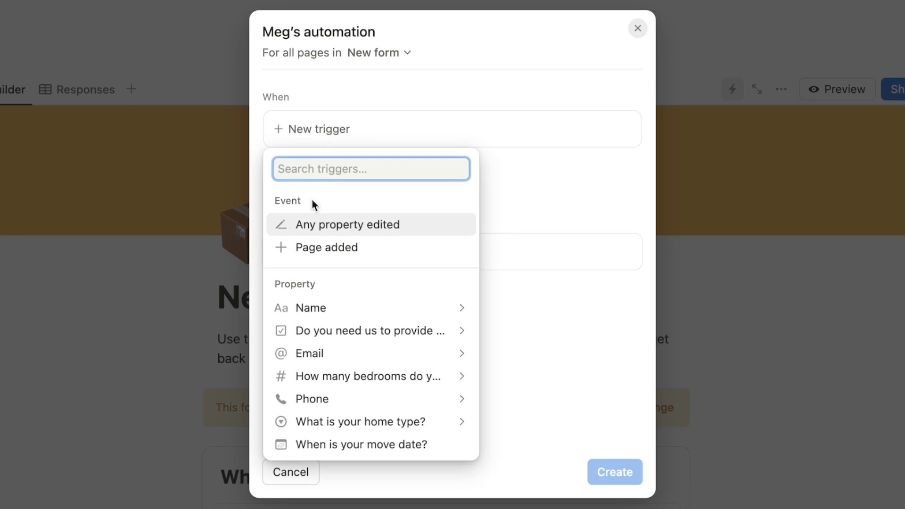
pyautogui.click(545, 203)
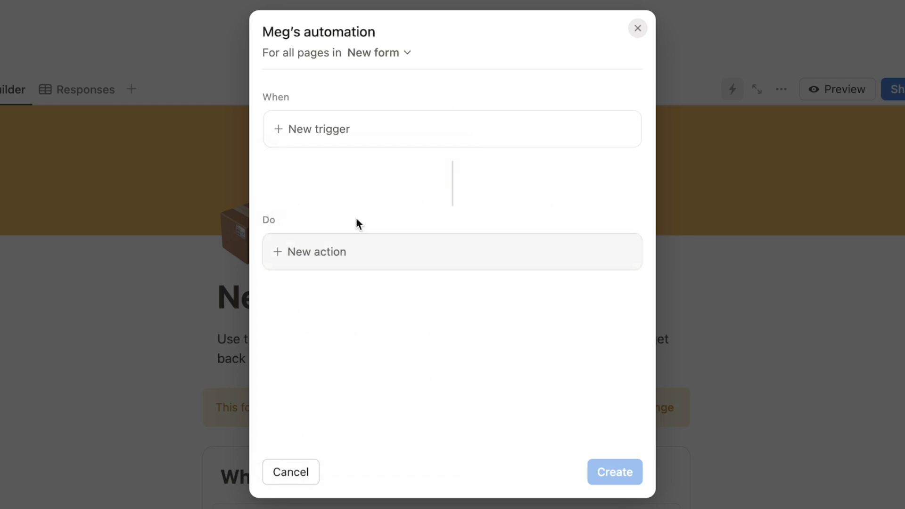
pyautogui.click(286, 467)
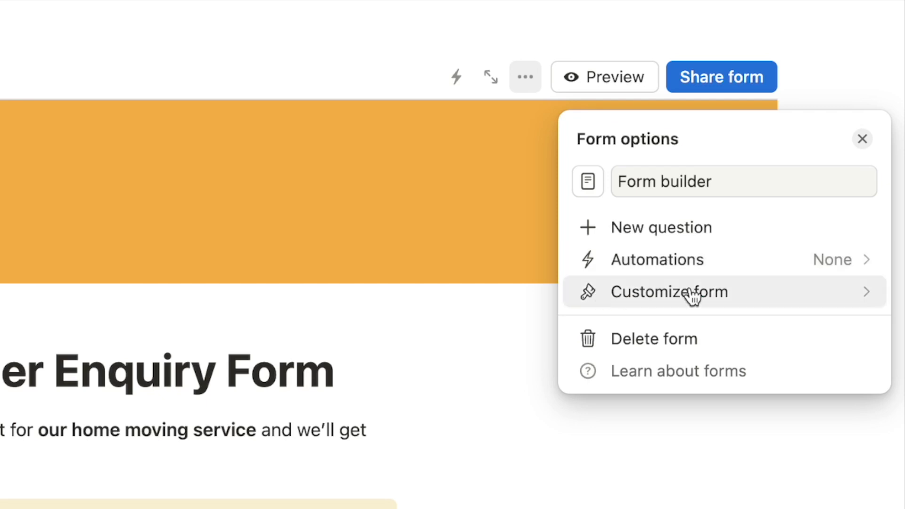
# Step: Open the form's customization settings and examine the submit button's color choices and text setting
pyautogui.click(763, 296)
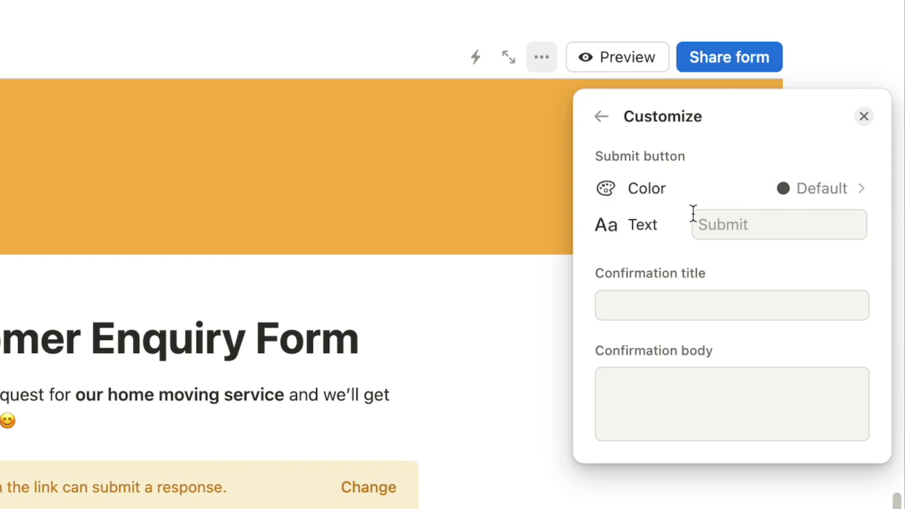
pyautogui.click(796, 189)
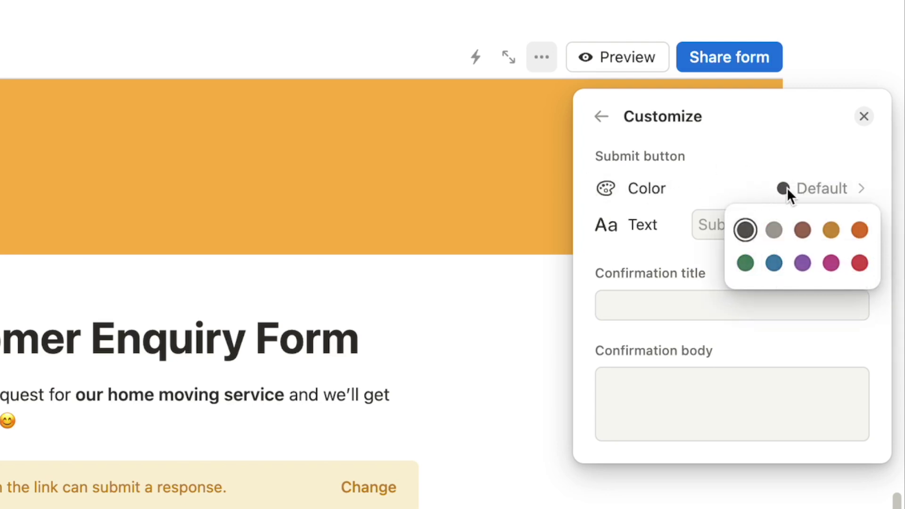
pyautogui.click(693, 191)
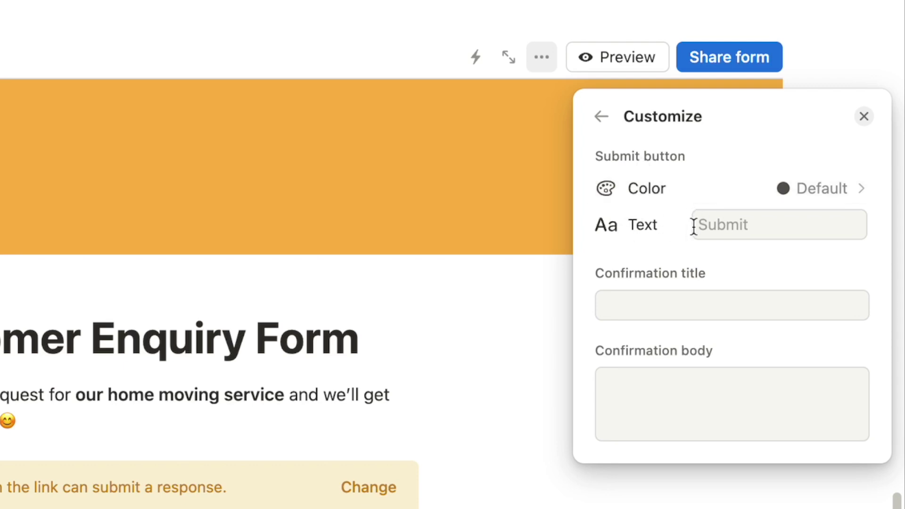
pyautogui.click(737, 226)
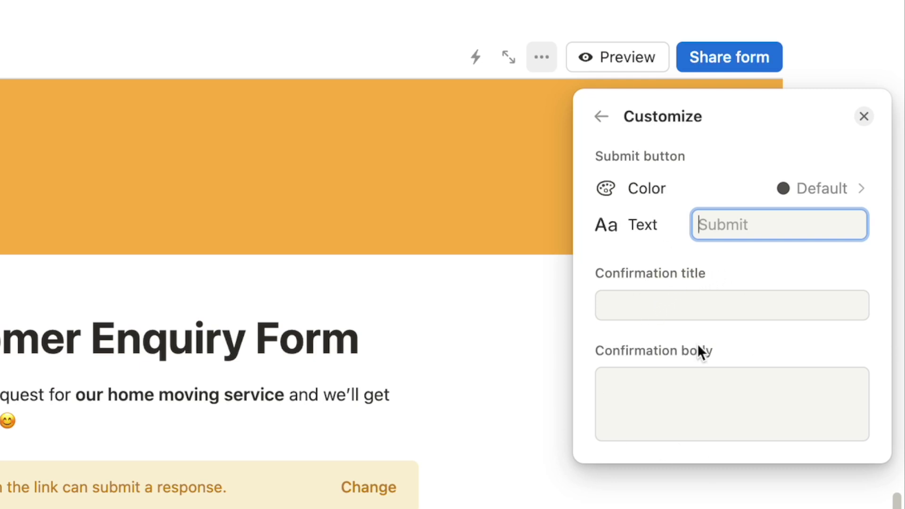
# Step: Set the confirmation title to "Thank you for your response." and the confirmation body to "We will get back to shortly."
pyautogui.click(629, 305)
pyautogui.write('Thank you')
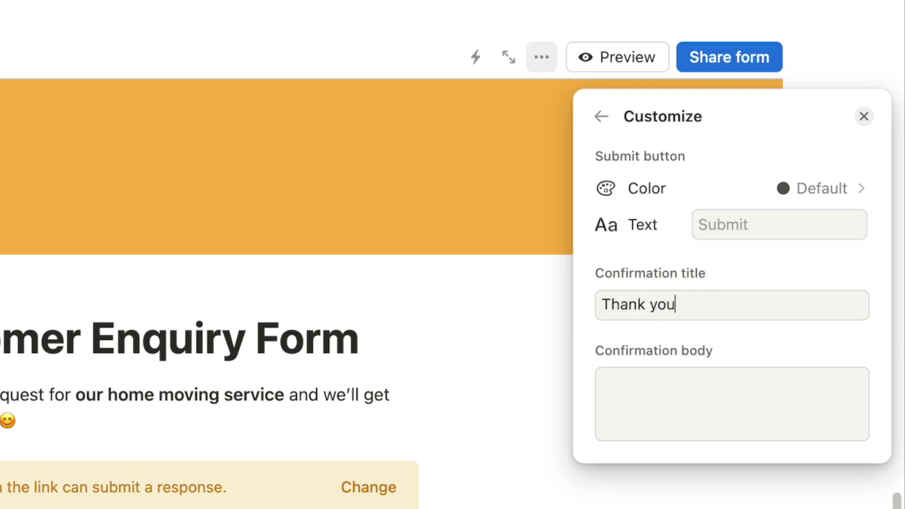
pyautogui.write(' for your response.')
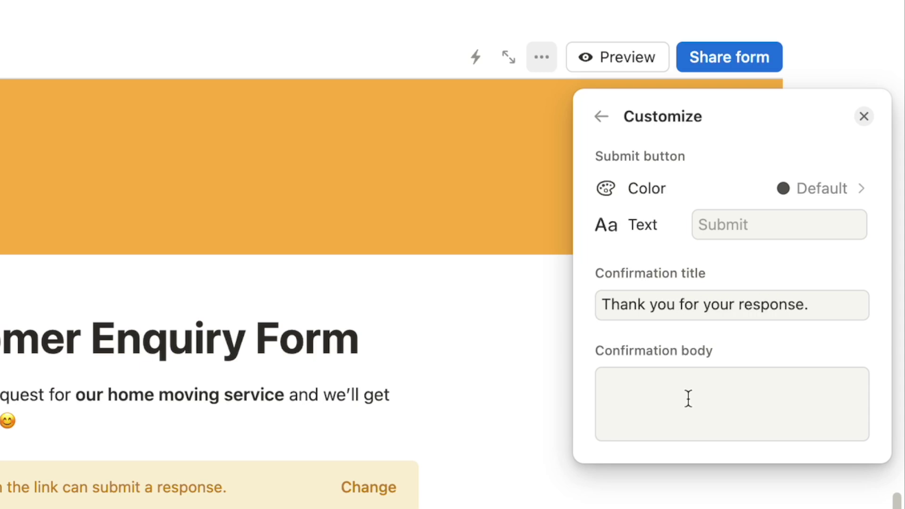
pyautogui.write('We will get back to shortly.')
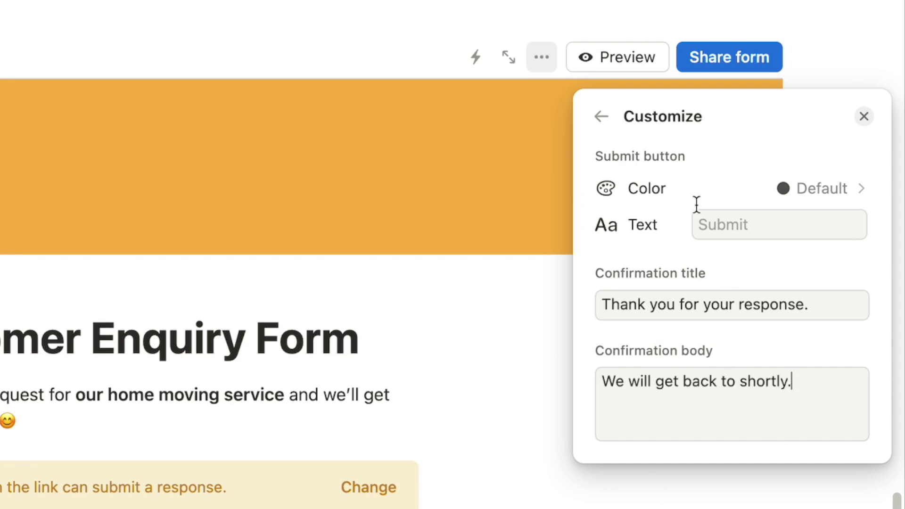
pyautogui.press('Escape')
# Step: Preview the form and review all its questions down to the submit button
pyautogui.click(608, 65)
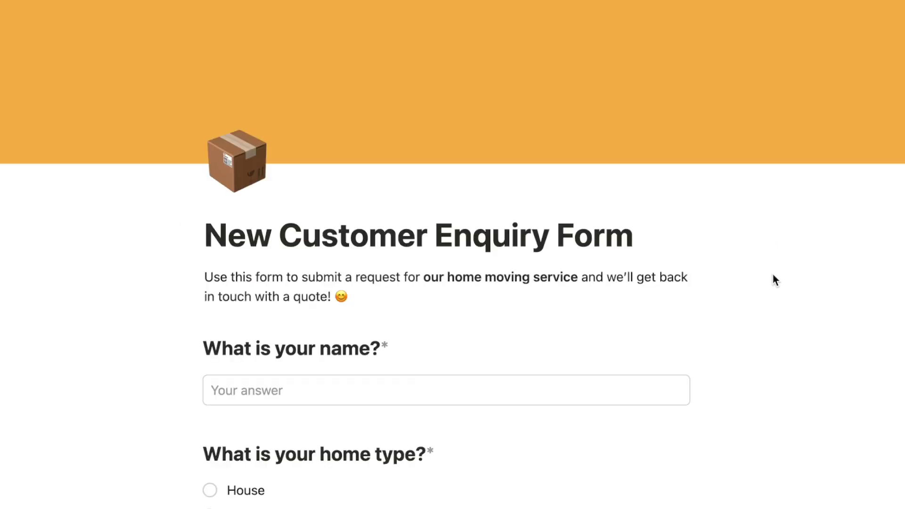
pyautogui.scroll(-3, 772, 276)
pyautogui.scroll(-10, 772, 275)
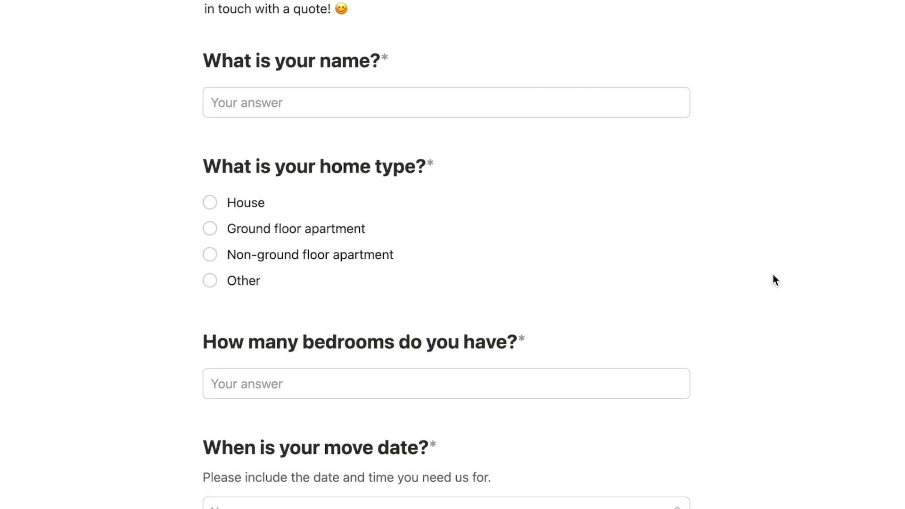
pyautogui.scroll(-4, 773, 275)
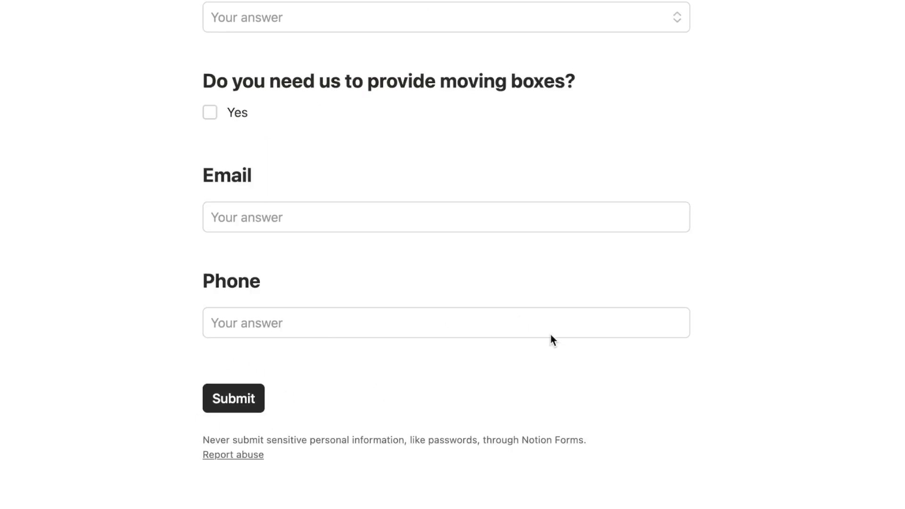
# Step: Fill in the respondent's name, choose Ground floor apartment as the home type, and enter 2 bedrooms in the form preview
pyautogui.scroll(10, 550, 333)
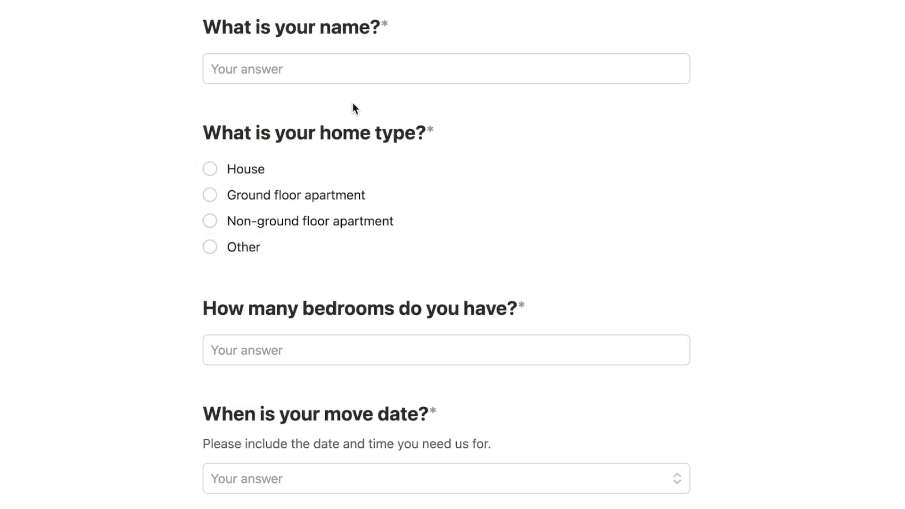
pyautogui.click(283, 70)
pyautogui.write('Meg')
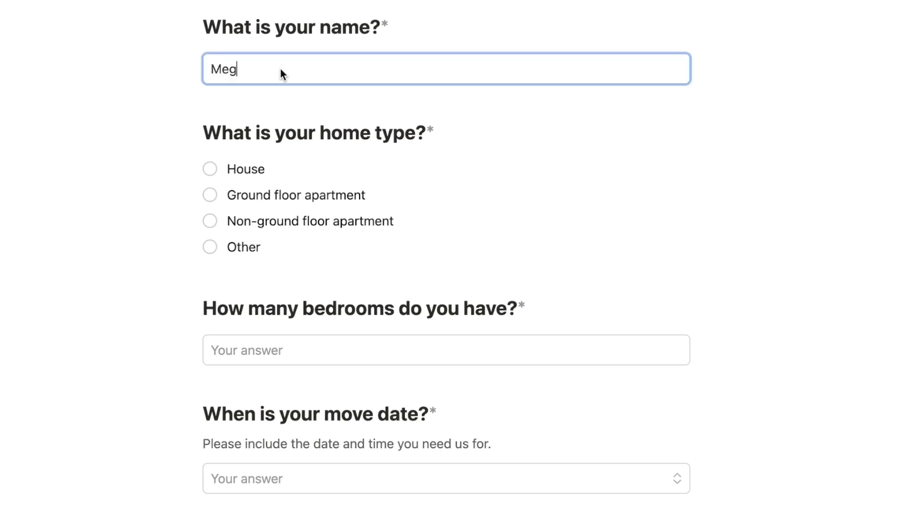
pyautogui.click(231, 202)
pyautogui.scroll(-4, 227, 231)
pyautogui.press('Tab')
pyautogui.write('2')
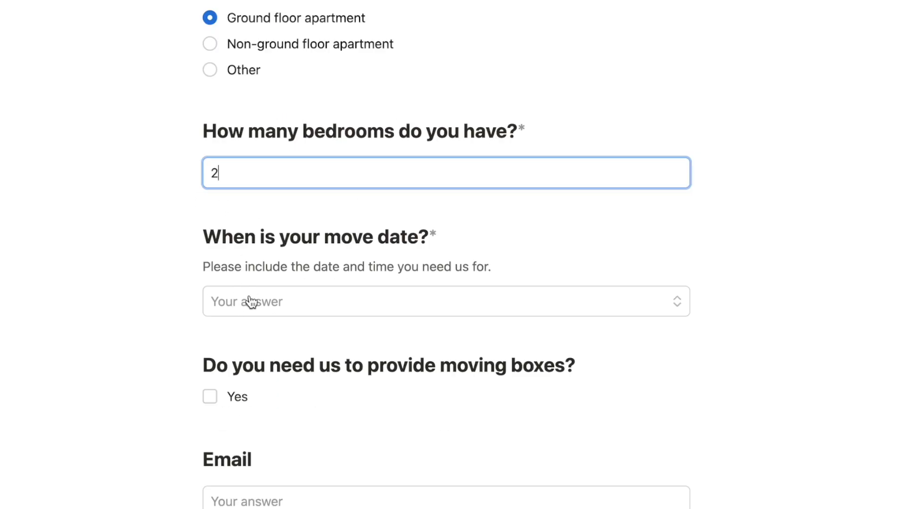
# Step: Set the move date to October 30, 2024 12:00 PM and answer Yes to the moving boxes question
pyautogui.click(248, 301)
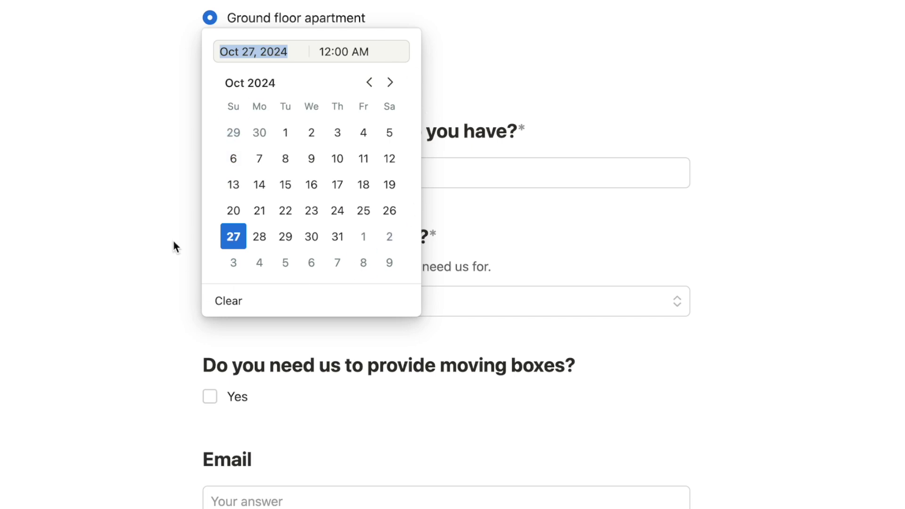
pyautogui.click(236, 235)
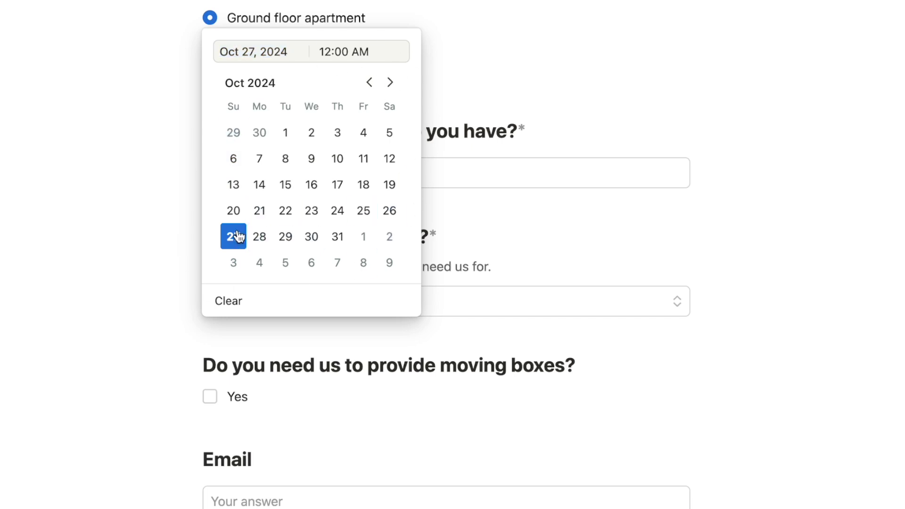
pyautogui.click(311, 236)
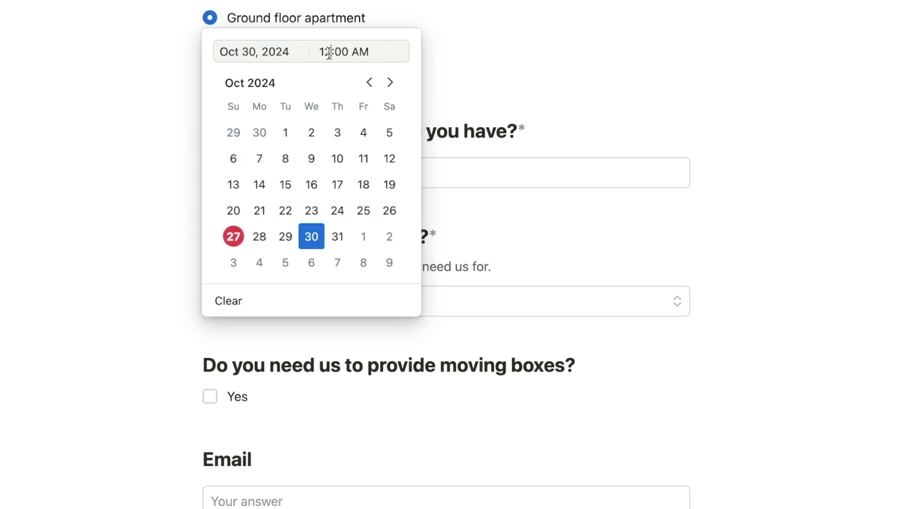
pyautogui.press('p')
pyautogui.scroll(-3, 283, 235)
pyautogui.click(213, 263)
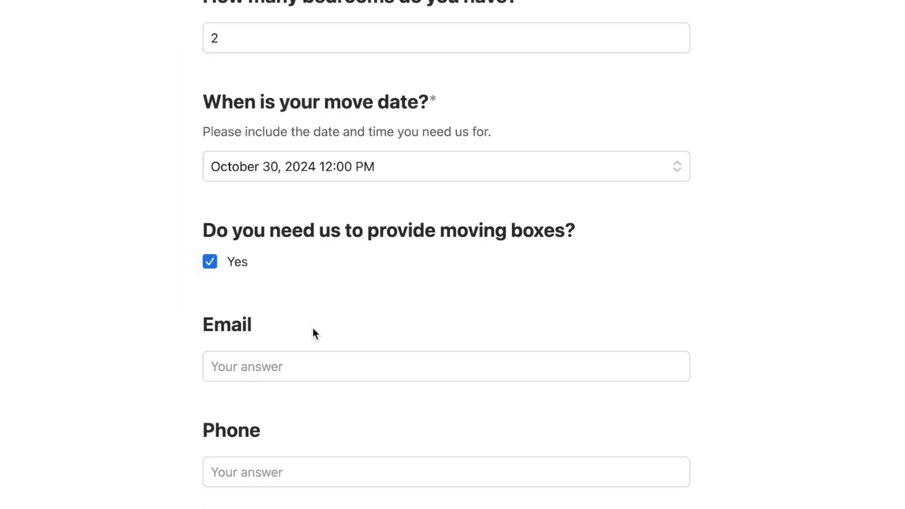
# Step: Fill in the respondent's email address and phone number in the form
pyautogui.scroll(-2, 311, 315)
pyautogui.click(232, 278)
pyautogui.write('h')
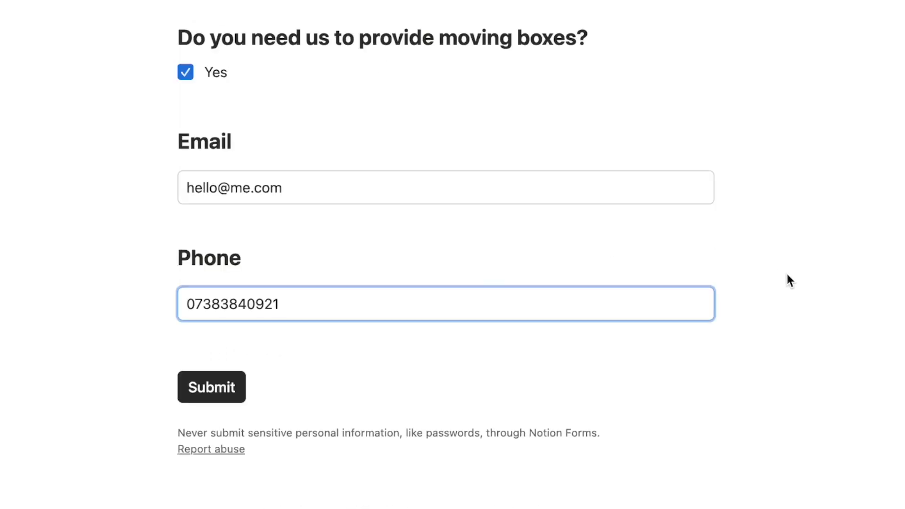
pyautogui.click(788, 278)
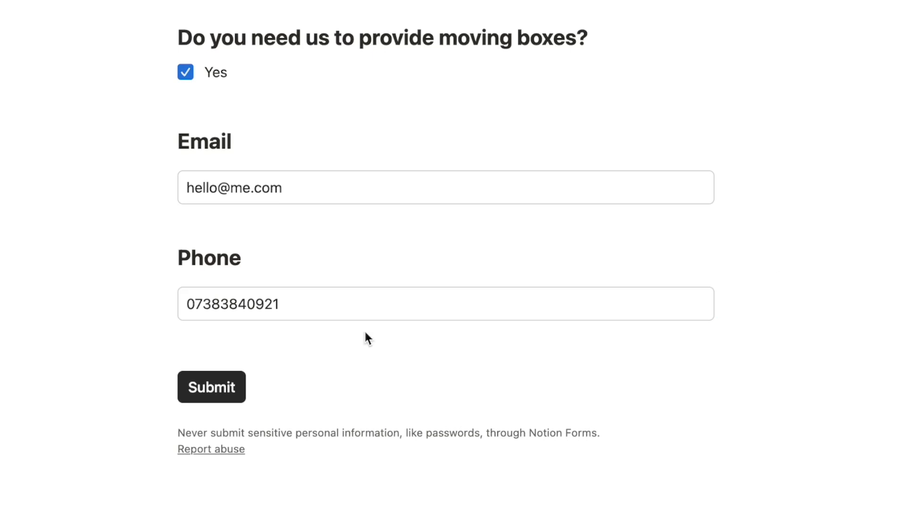
# Step: Submit the completed enquiry and open the form's collected responses
pyautogui.click(204, 389)
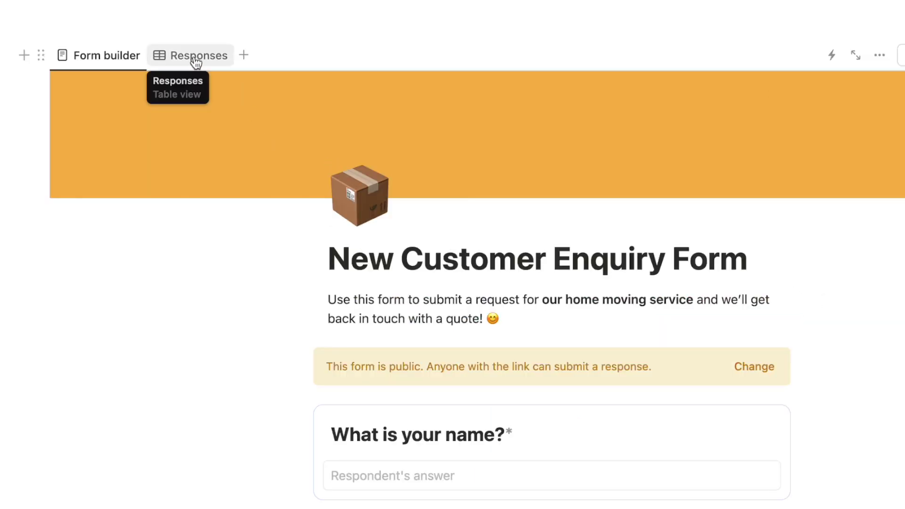
pyautogui.click(196, 62)
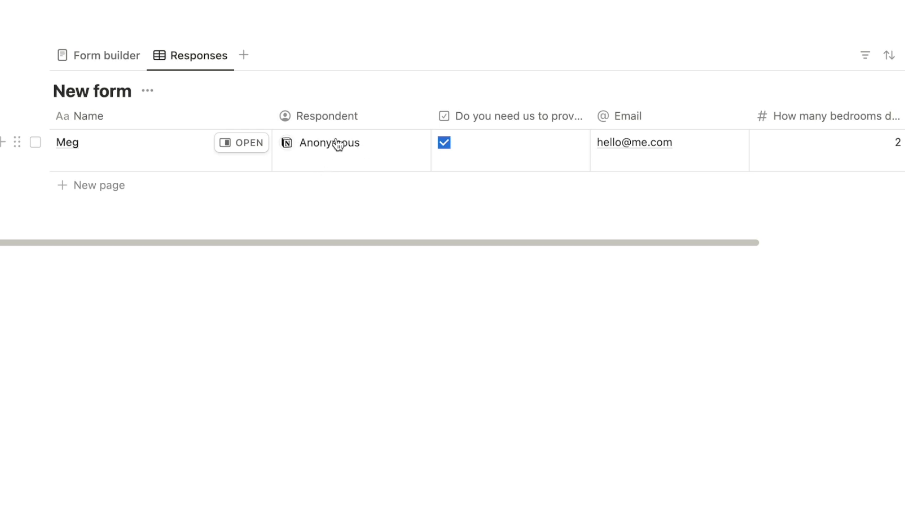
# Step: Restrict who can fill out the form to workspace members with the link and turn on anonymous responses
pyautogui.click(105, 55)
pyautogui.click(655, 387)
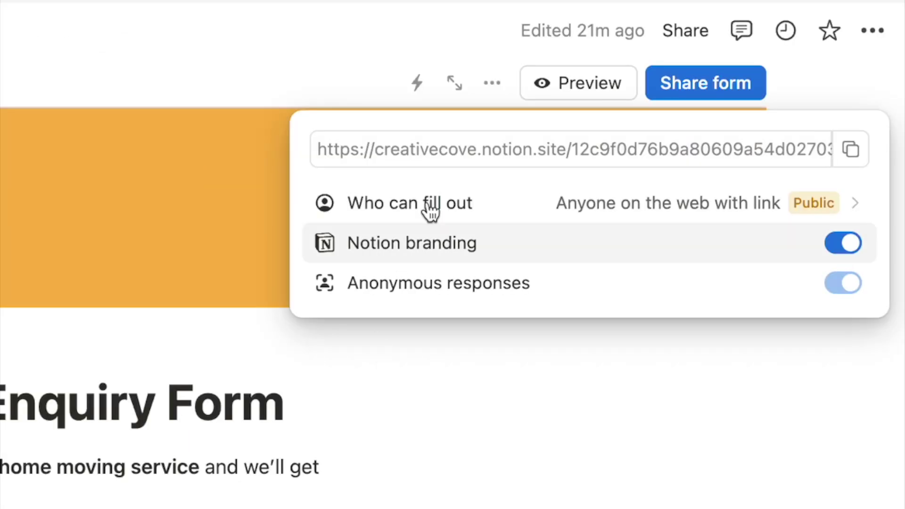
pyautogui.click(751, 125)
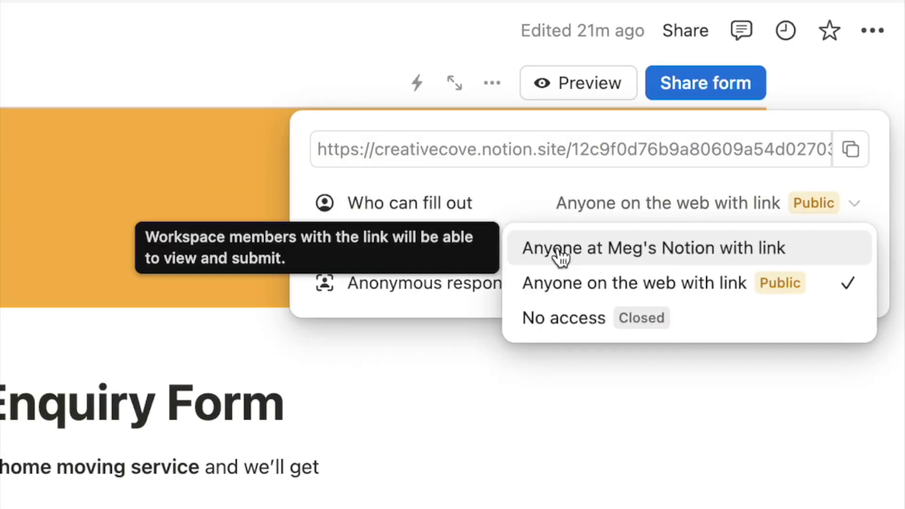
pyautogui.click(559, 257)
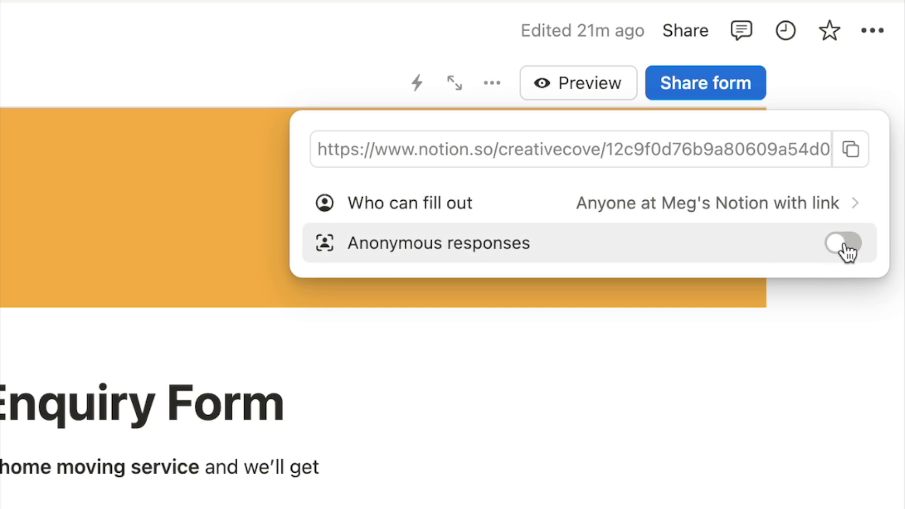
pyautogui.click(845, 245)
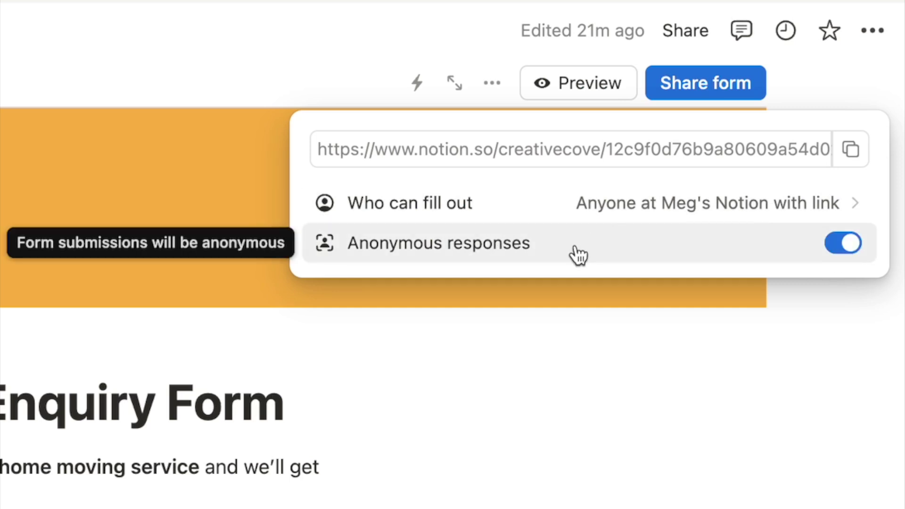
pyautogui.press('Escape')
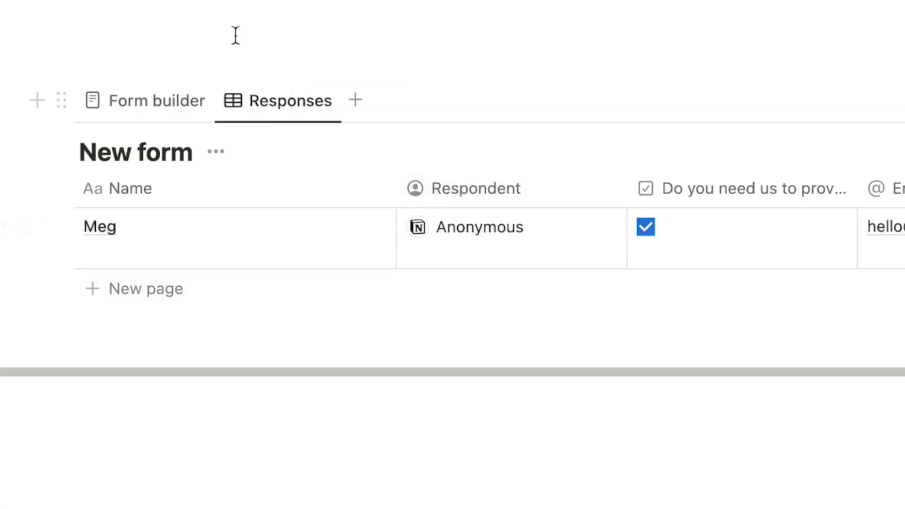
# Step: Turn off anonymous responses in the form's sharing settings
pyautogui.click(722, 94)
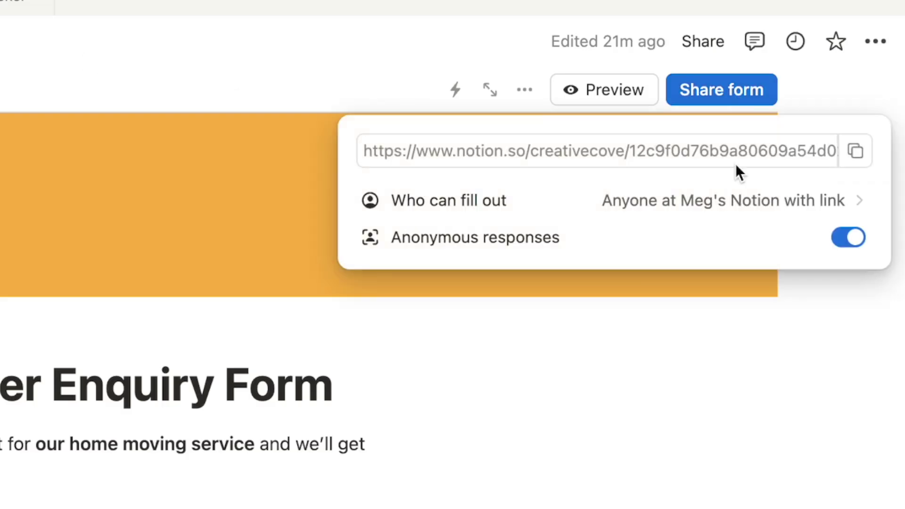
pyautogui.click(848, 238)
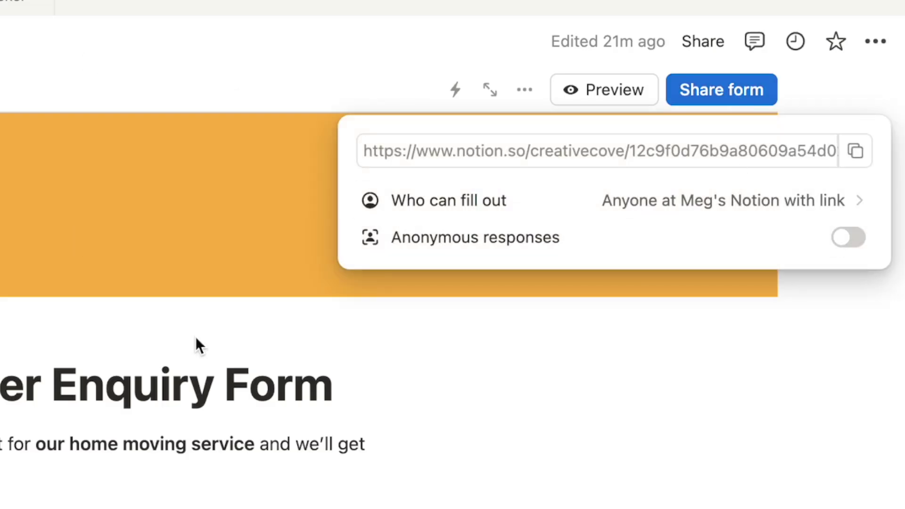
pyautogui.press('Escape')
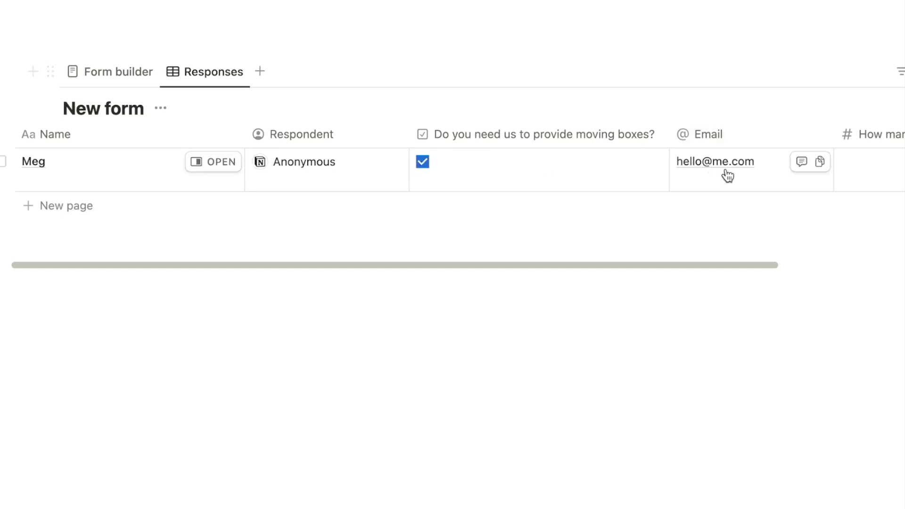
# Step: Examine the submitted response across all columns of the responses table, from name to home type and move date
pyautogui.hscroll(2, 728, 175)
pyautogui.hscroll(15, 727, 175)
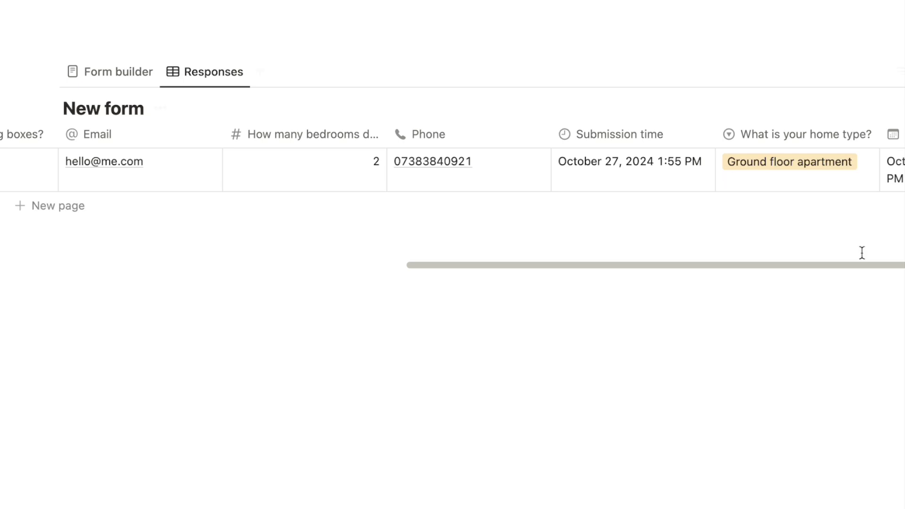
pyautogui.hscroll(-17, 713, 162)
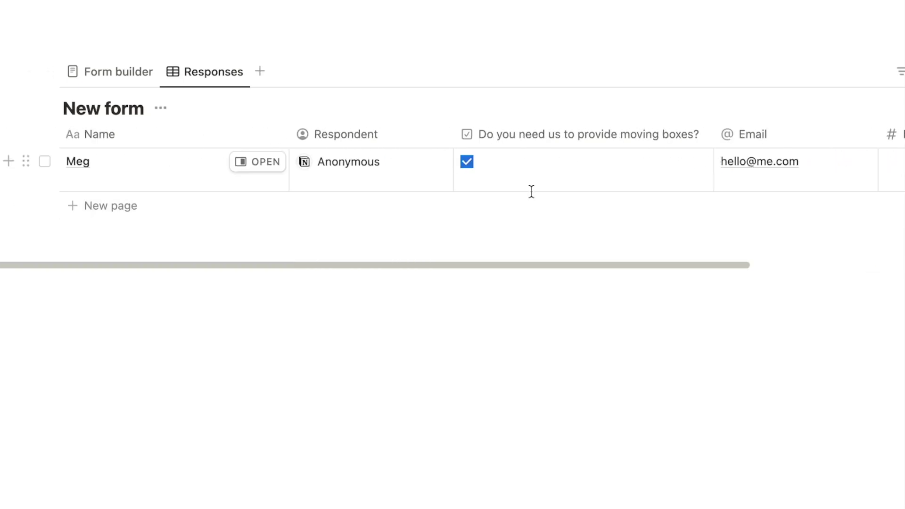
pyautogui.hscroll(17, 578, 196)
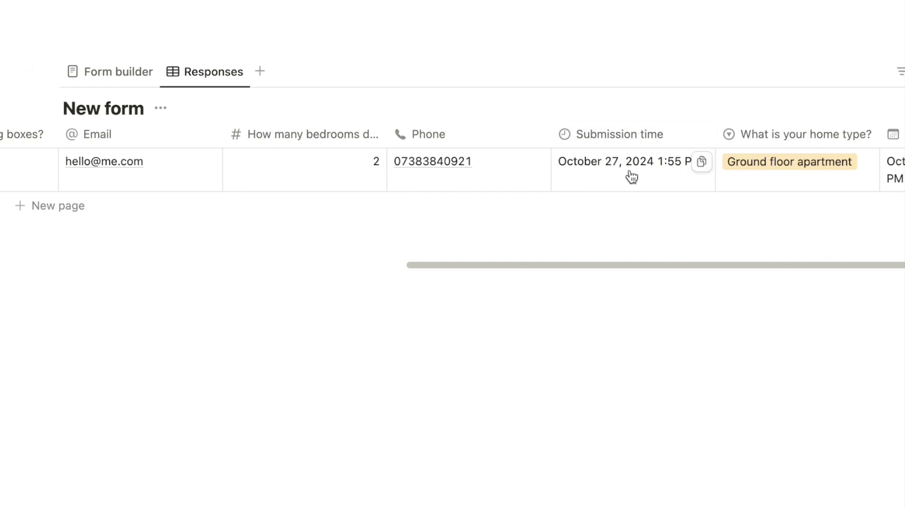
pyautogui.hscroll(-17, 631, 177)
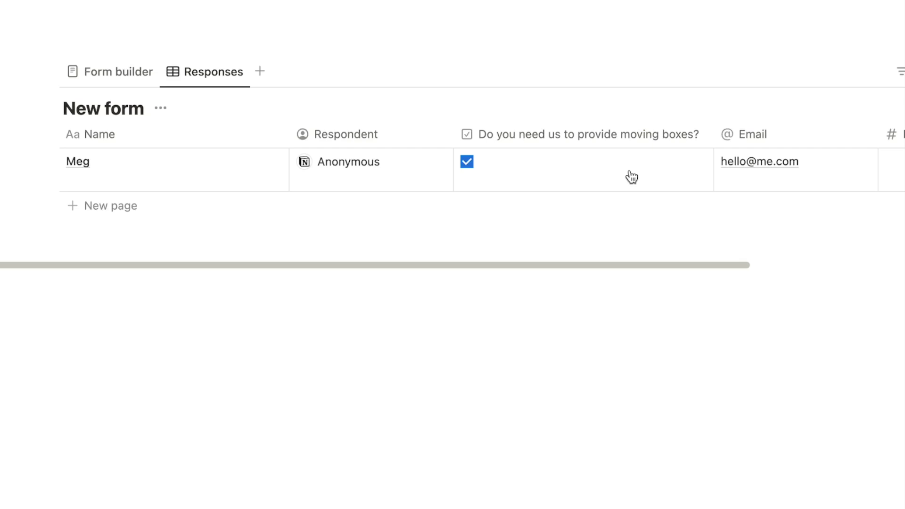
pyautogui.hscroll(1, 631, 177)
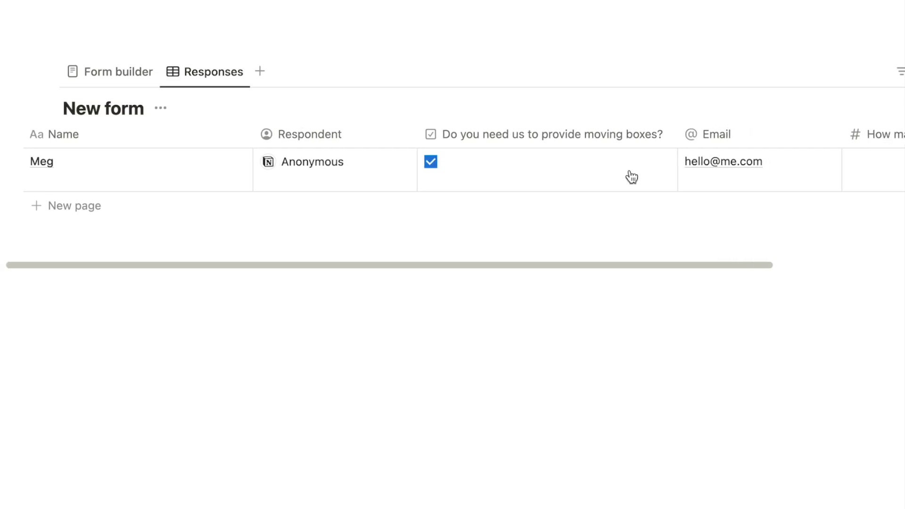
pyautogui.hscroll(16, 541, 183)
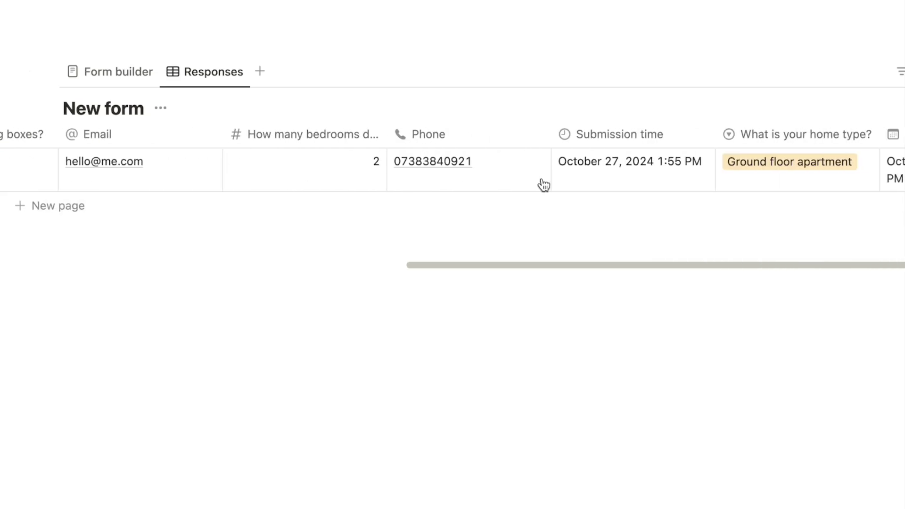
pyautogui.moveTo(549, 184)
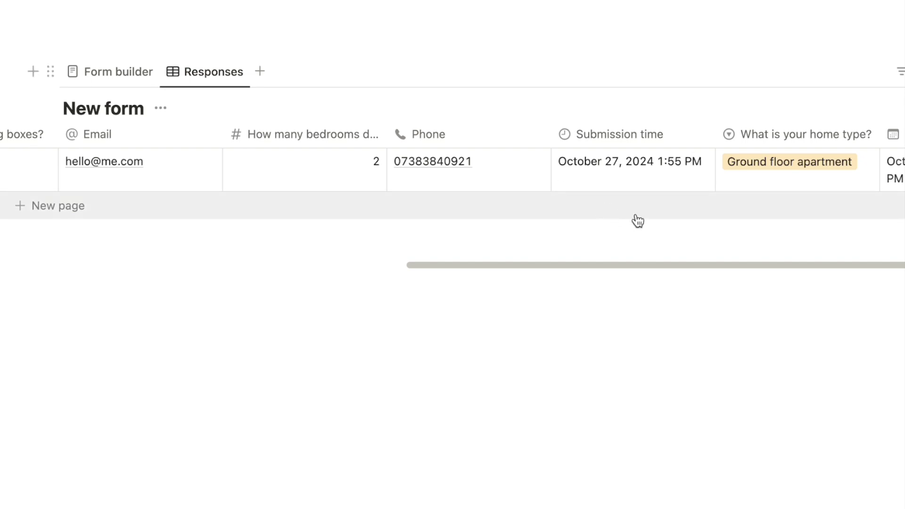
# Step: Add a Status property to the responses table
pyautogui.click(755, 90)
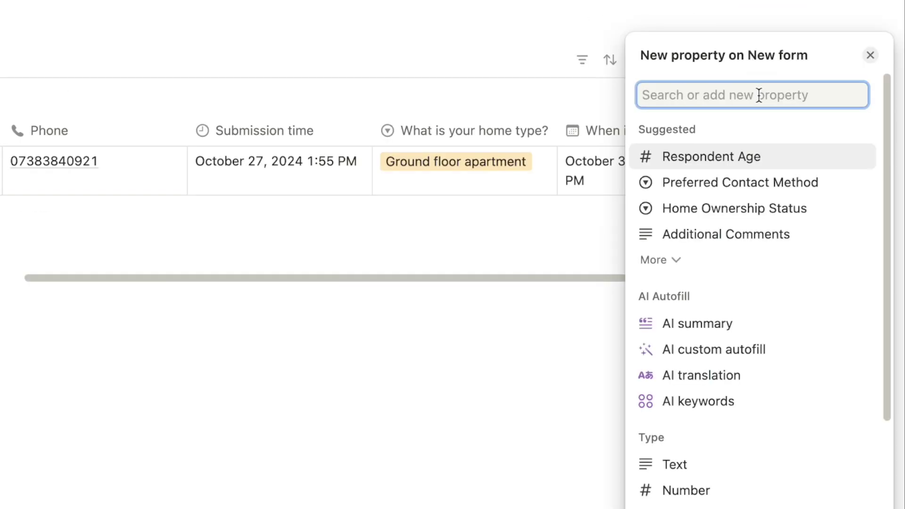
pyautogui.write('stat')
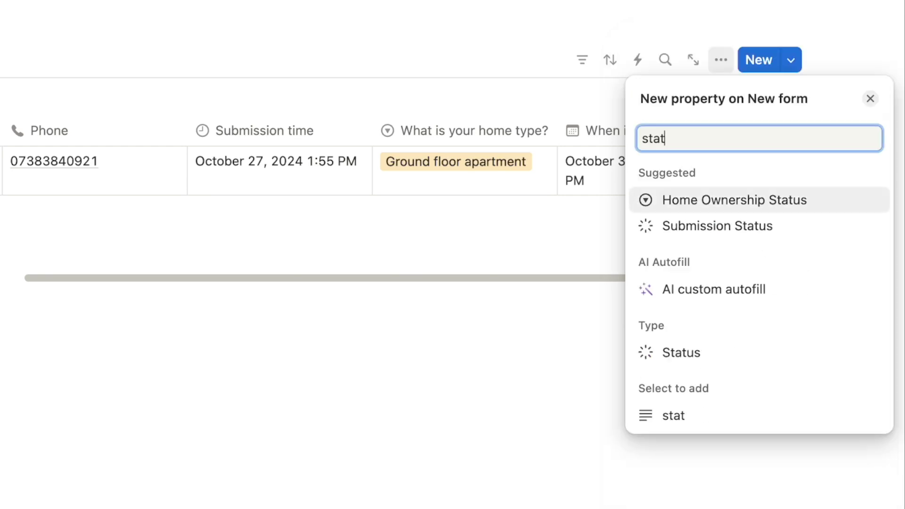
pyautogui.click(692, 363)
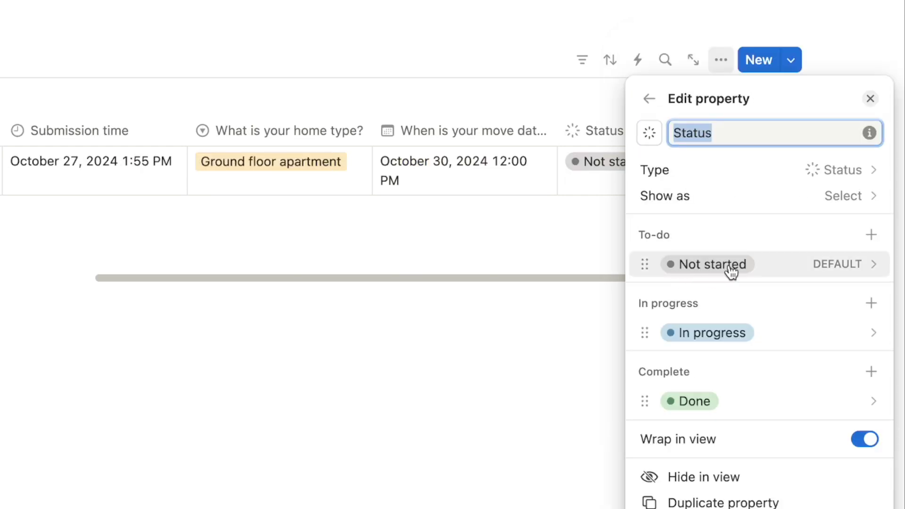
# Step: Rename the "Not started" status option as "New enquiry"
pyautogui.click(694, 262)
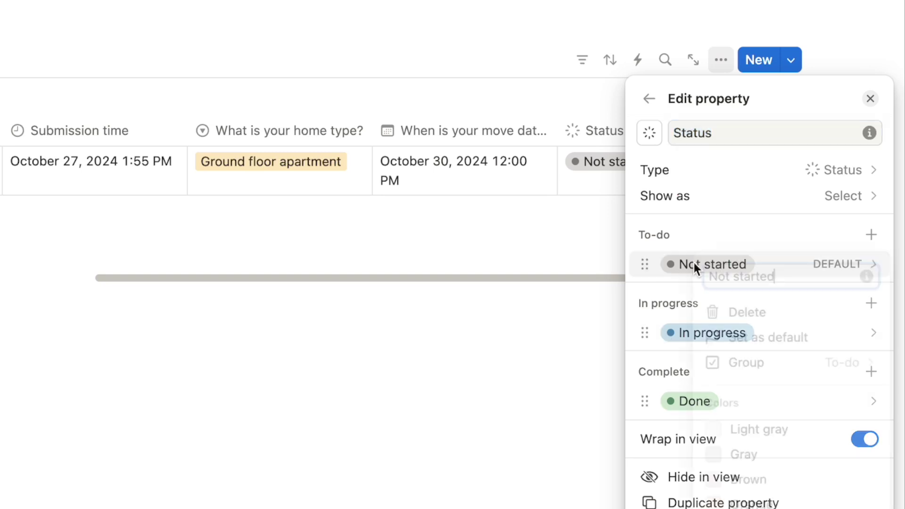
pyautogui.moveTo(772, 278); pyautogui.dragTo(699, 287)
pyautogui.write('New enquiry')
pyautogui.press('Return')
# Step: Set the in-progress statuses to "Contacted - no answer" and "Contacted - further questions", and the complete ones to "Booked in!", "No booking" and "Canceled"
pyautogui.click(687, 336)
pyautogui.moveTo(756, 278); pyautogui.dragTo(702, 312)
pyautogui.write('C')
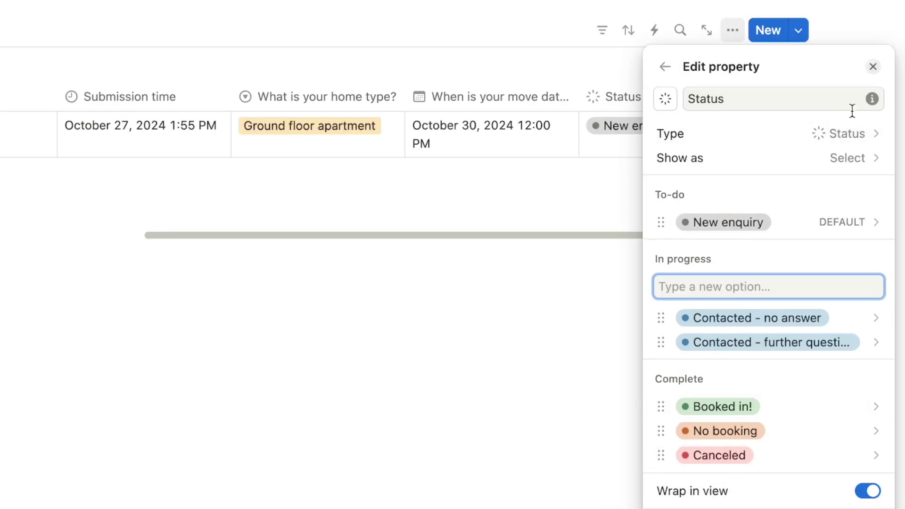
pyautogui.click(872, 66)
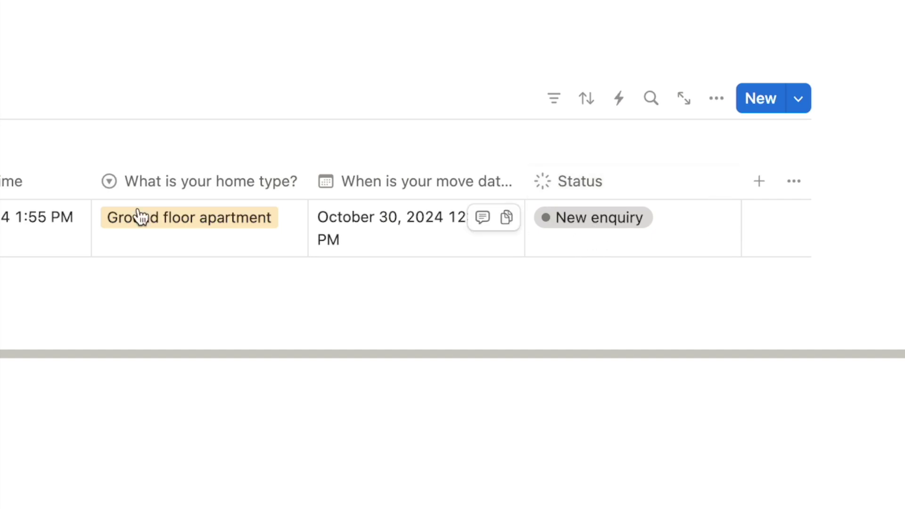
# Step: Review the form's questions in the form builder to check whether Status is included
pyautogui.click(204, 138)
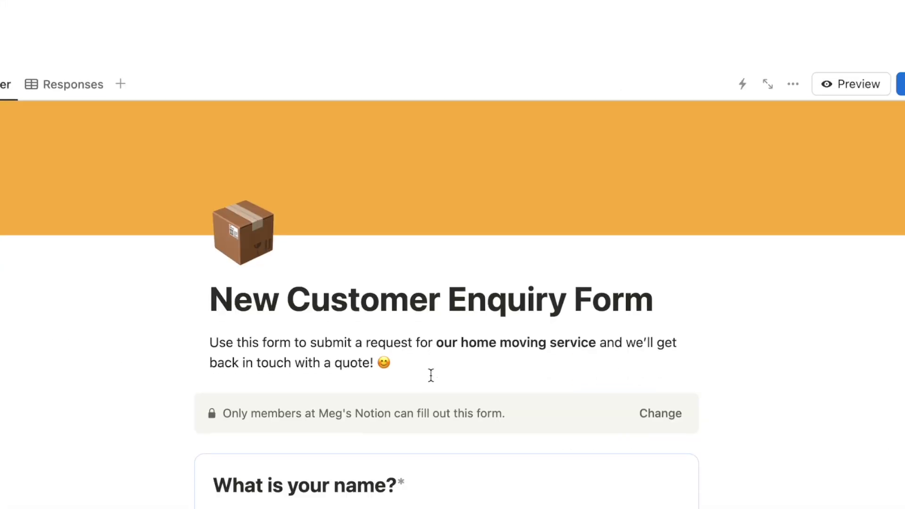
pyautogui.scroll(-20, 430, 375)
pyautogui.scroll(18, 430, 375)
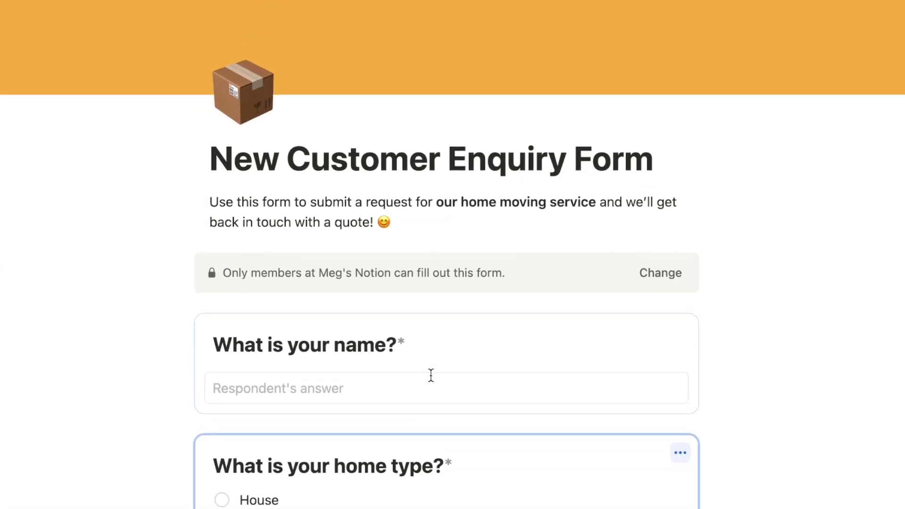
pyautogui.scroll(-15, 356, 377)
pyautogui.scroll(15, 442, 500)
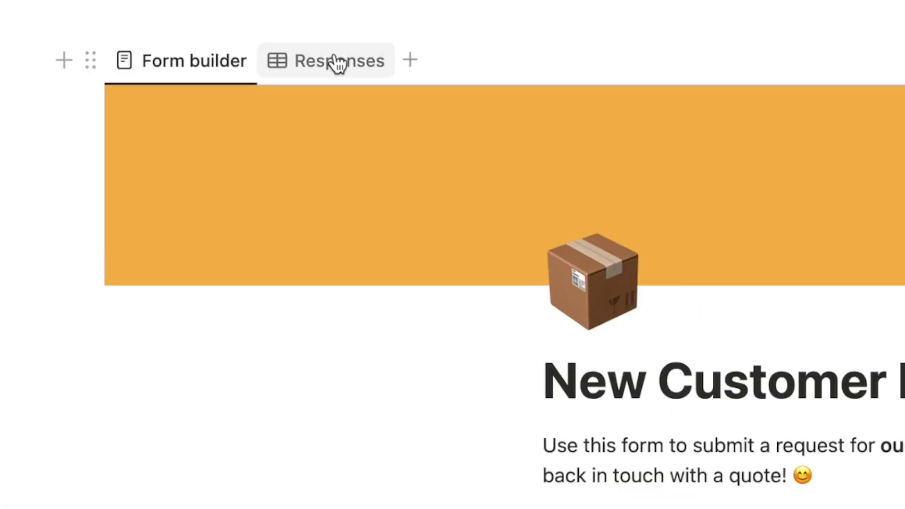
# Step: Check the response's available Status options and move the Status column ahead of Submission time in the responses table
pyautogui.click(76, 29)
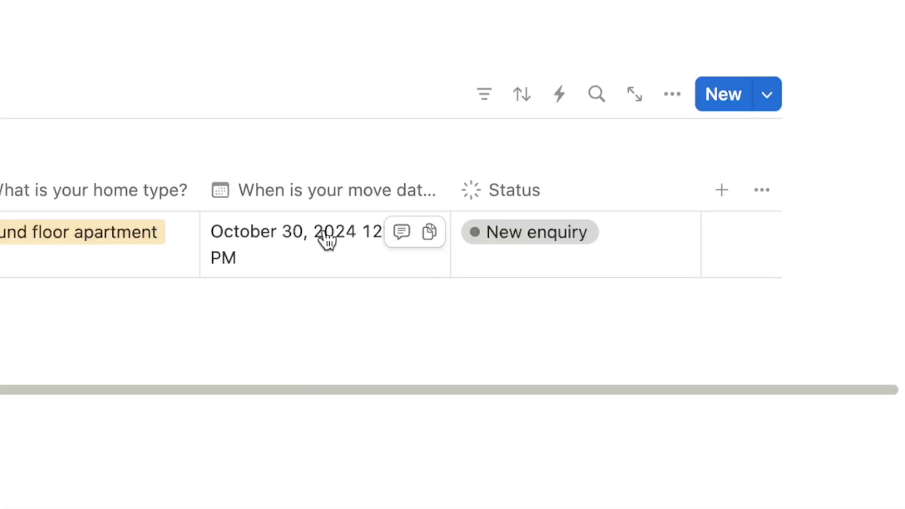
pyautogui.click(471, 231)
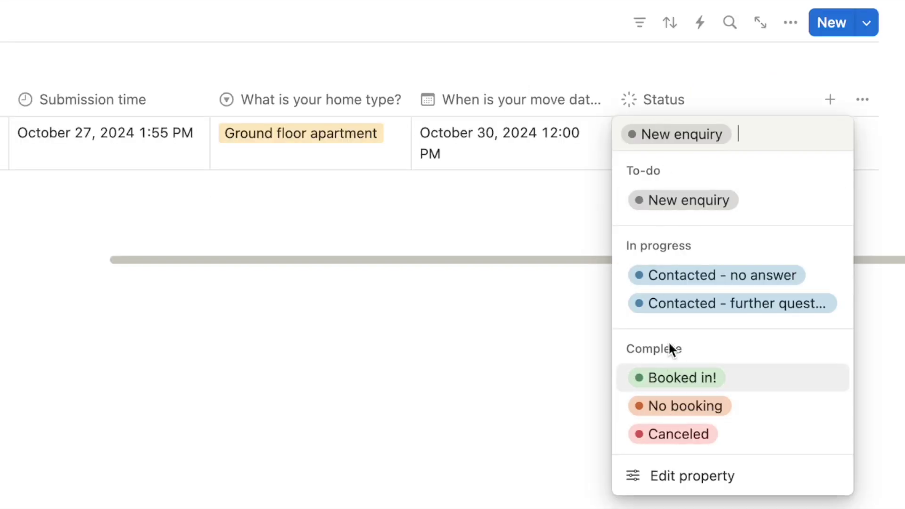
pyautogui.moveTo(653, 108); pyautogui.dragTo(113, 95)
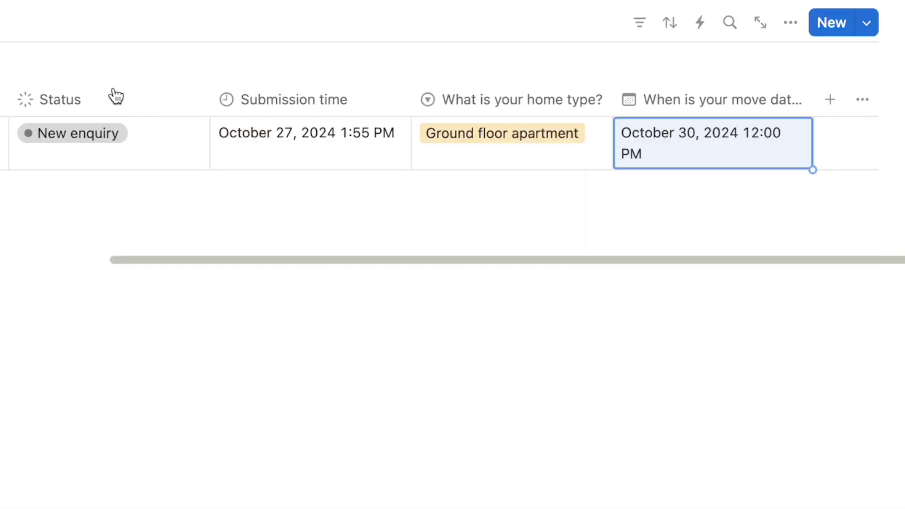
# Step: Move the Status column to the front of the responses table and narrow it
pyautogui.scroll(2, 40, 101)
pyautogui.hscroll(-10, 40, 101)
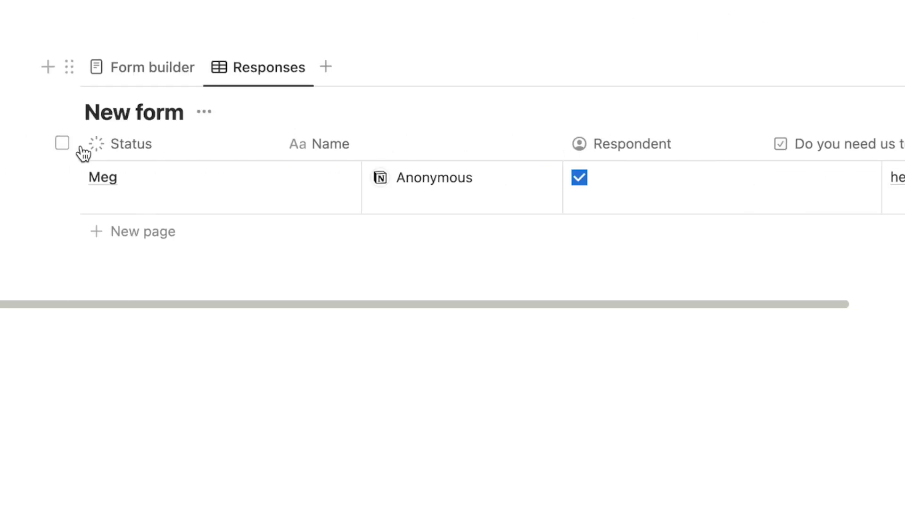
pyautogui.moveTo(282, 145); pyautogui.dragTo(236, 143)
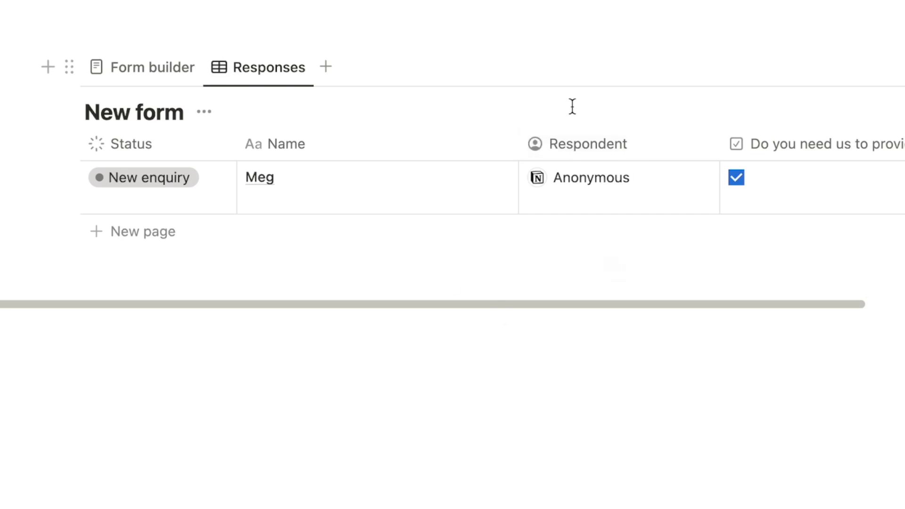
pyautogui.hscroll(10, 238, 190)
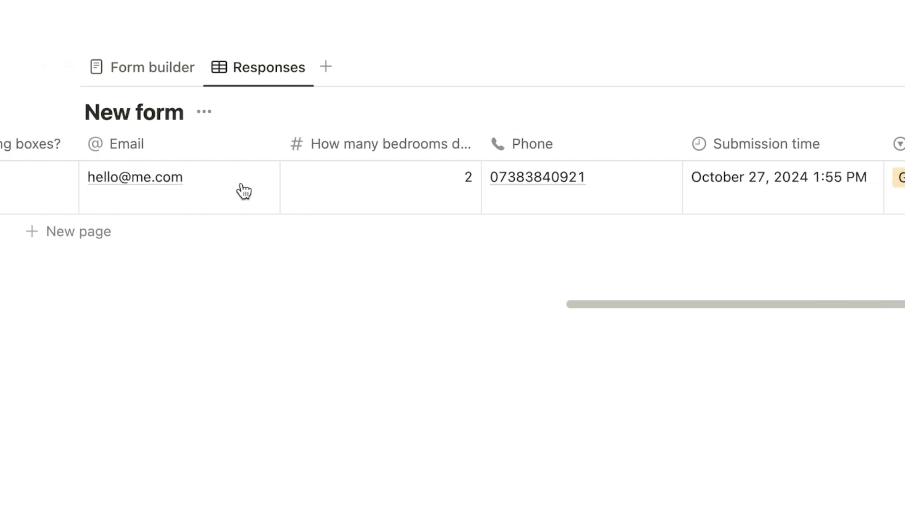
pyautogui.hscroll(-10, 244, 191)
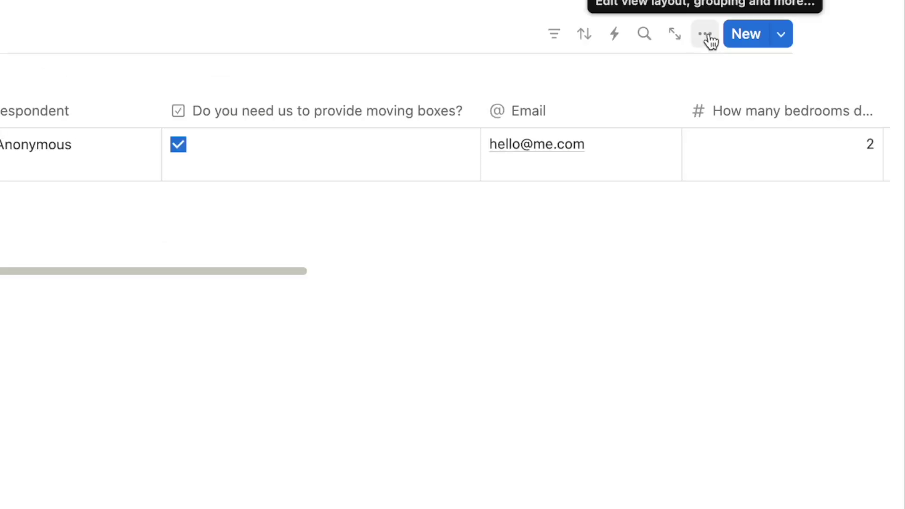
# Step: Switch the Responses view to a Gallery layout with the database title hidden and the card preview set to None
pyautogui.click(707, 35)
pyautogui.click(666, 199)
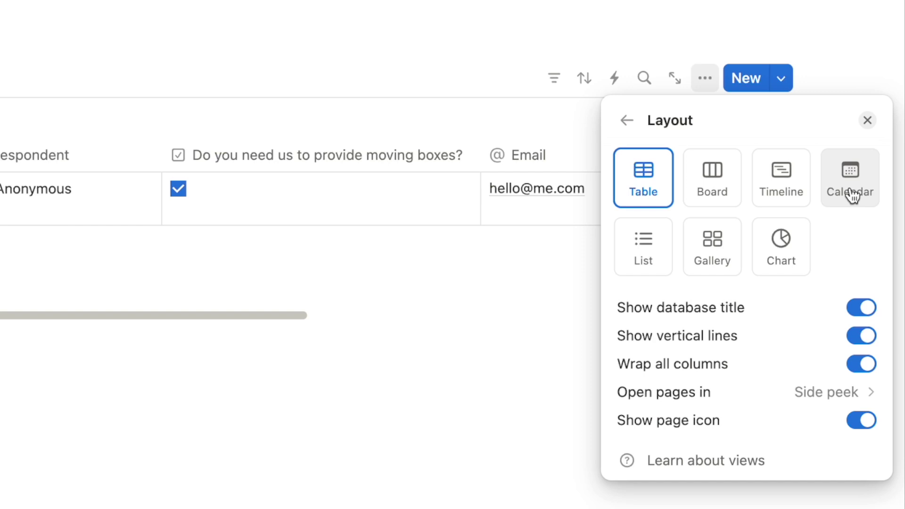
pyautogui.click(710, 258)
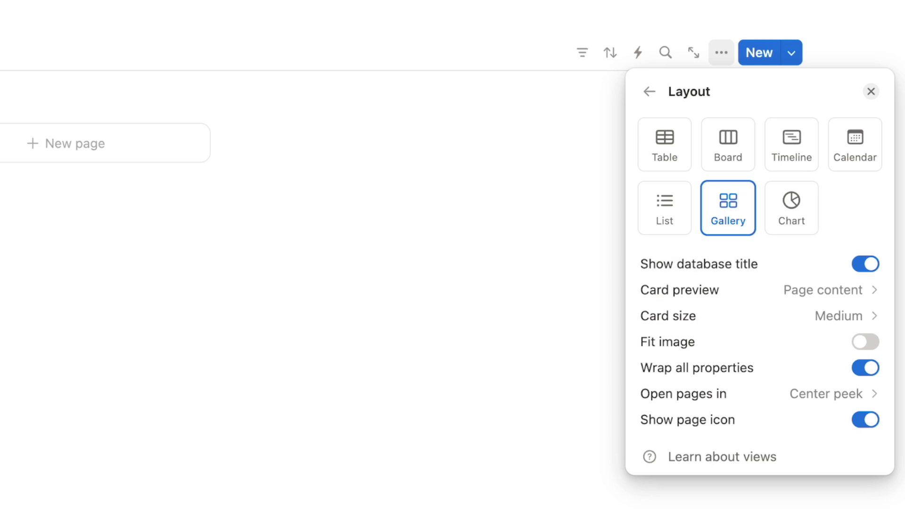
pyautogui.click(866, 255)
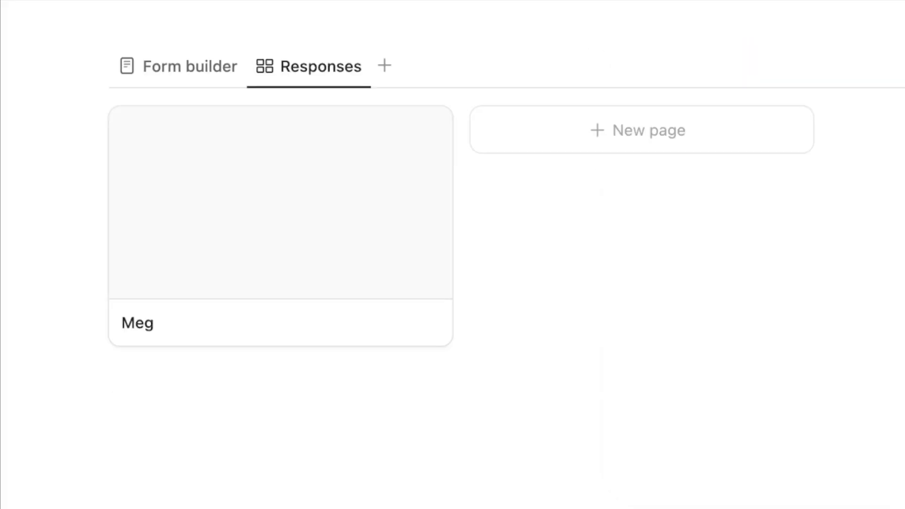
pyautogui.click(823, 283)
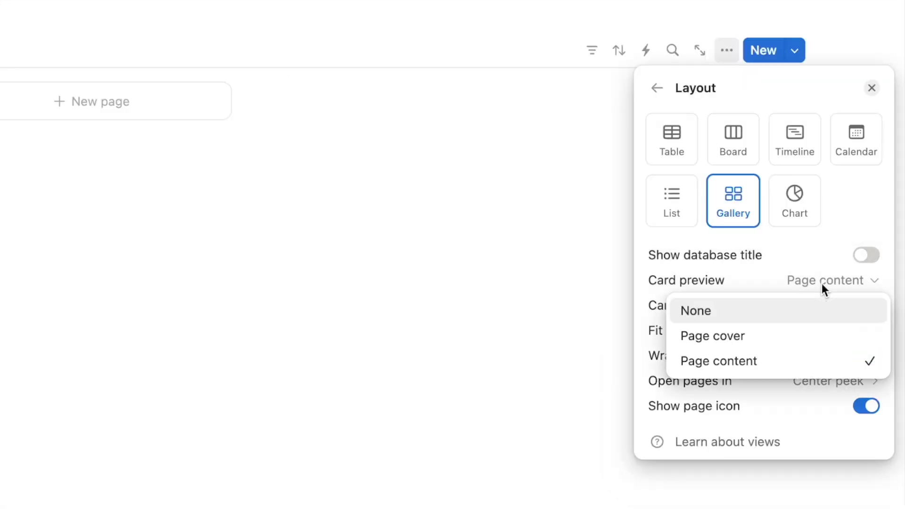
pyautogui.click(728, 312)
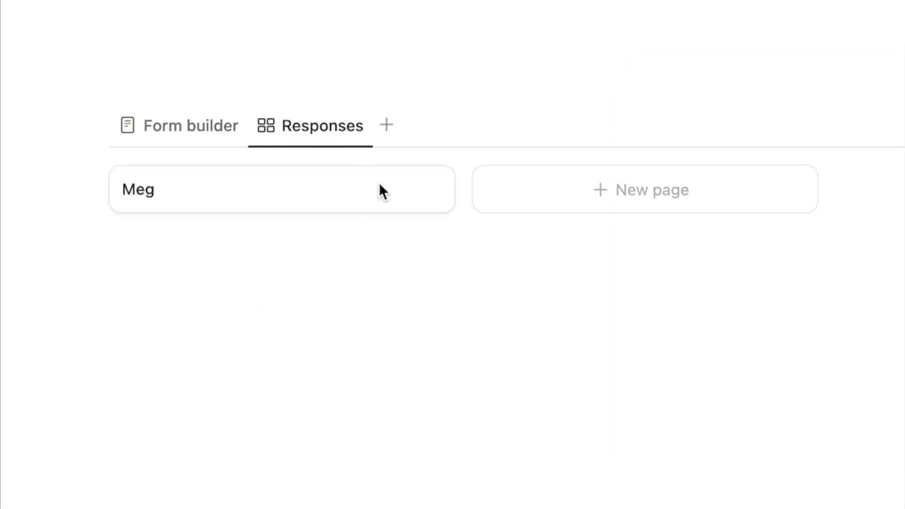
# Step: Show Status, home type and move date on the gallery cards, and place Status below the other two
pyautogui.click(636, 79)
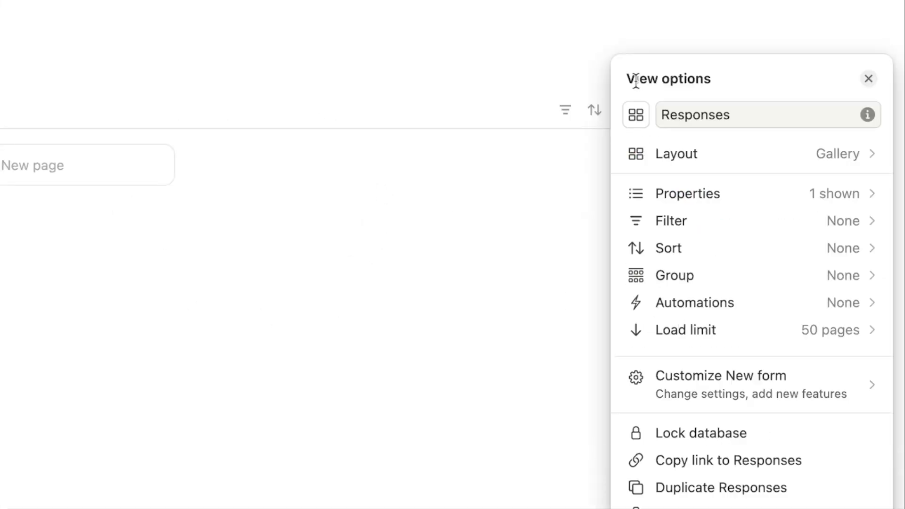
pyautogui.click(692, 194)
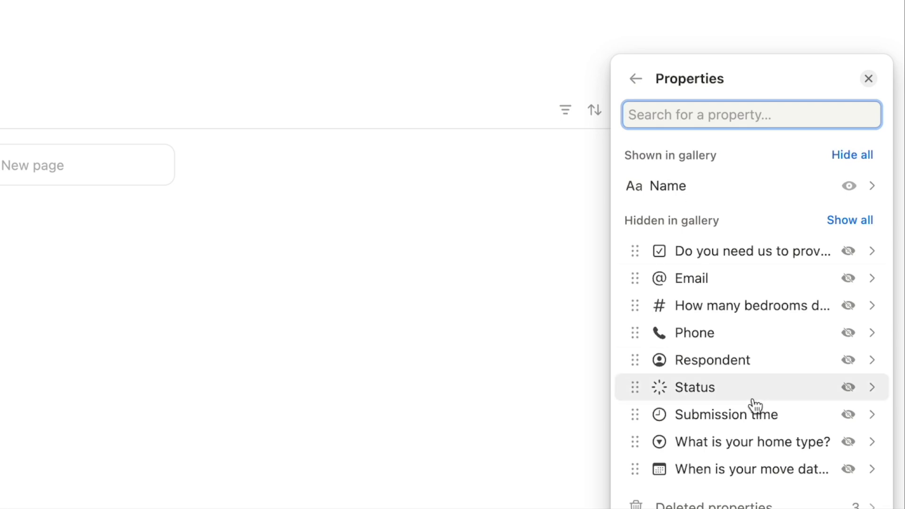
pyautogui.click(846, 391)
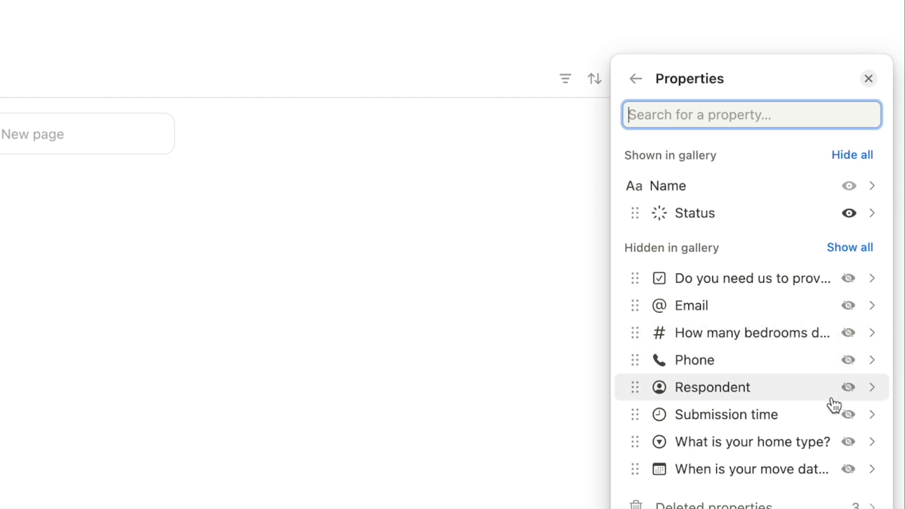
pyautogui.click(848, 442)
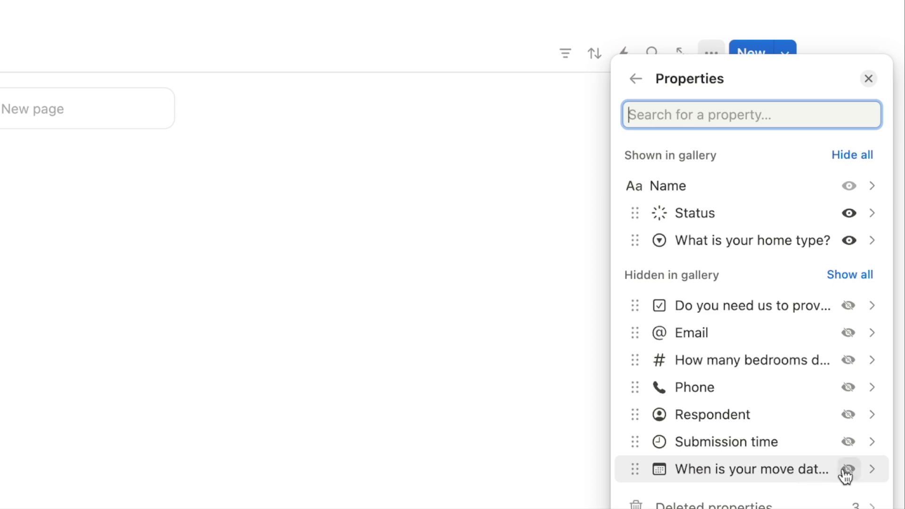
pyautogui.click(848, 468)
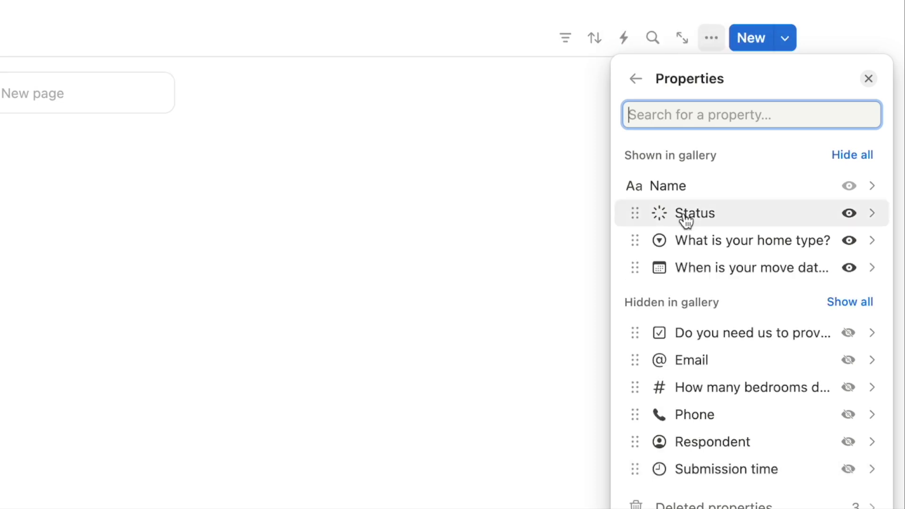
pyautogui.moveTo(635, 213); pyautogui.dragTo(634, 268)
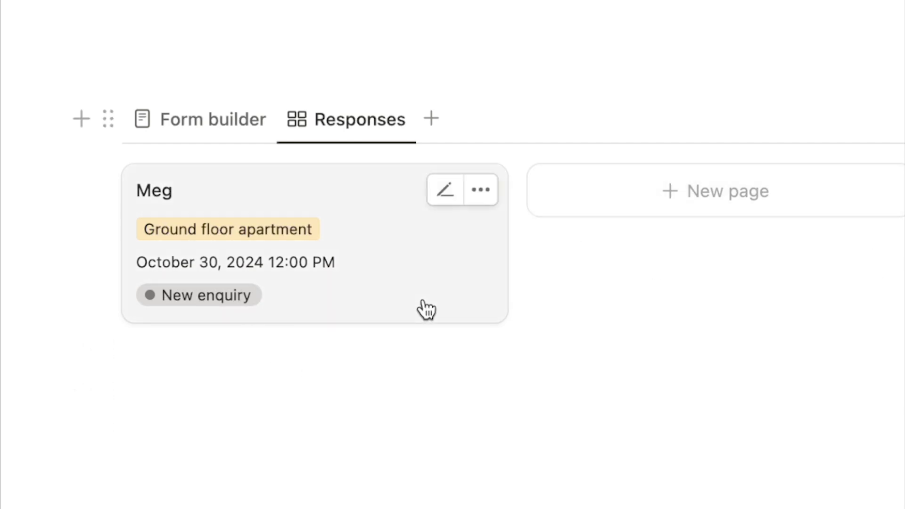
# Step: Review the response's properties and page body from its gallery card, try out the writing area, and check the available Status options
pyautogui.click(427, 309)
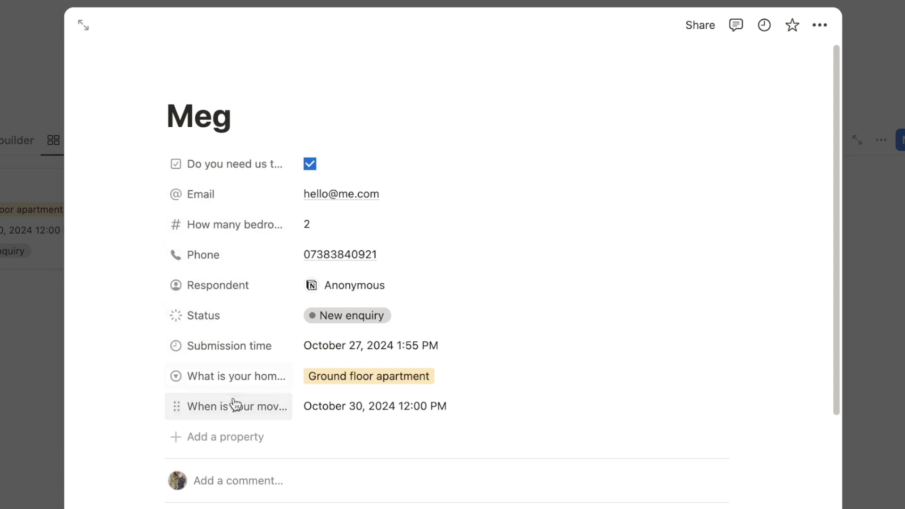
pyautogui.scroll(-5, 299, 378)
pyautogui.click(235, 402)
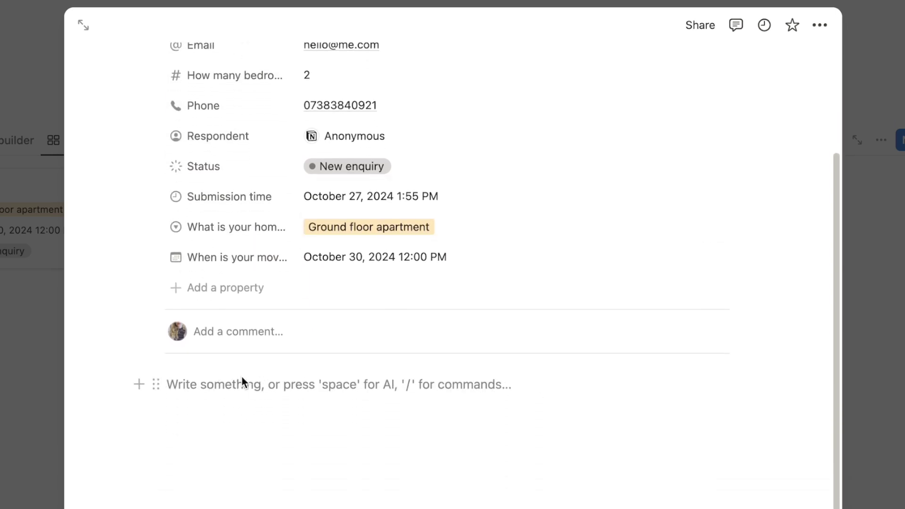
pyautogui.click(242, 377)
pyautogui.write('jfk')
pyautogui.press('BackSpace')
pyautogui.press('BackSpace')
pyautogui.scroll(5, 323, 404)
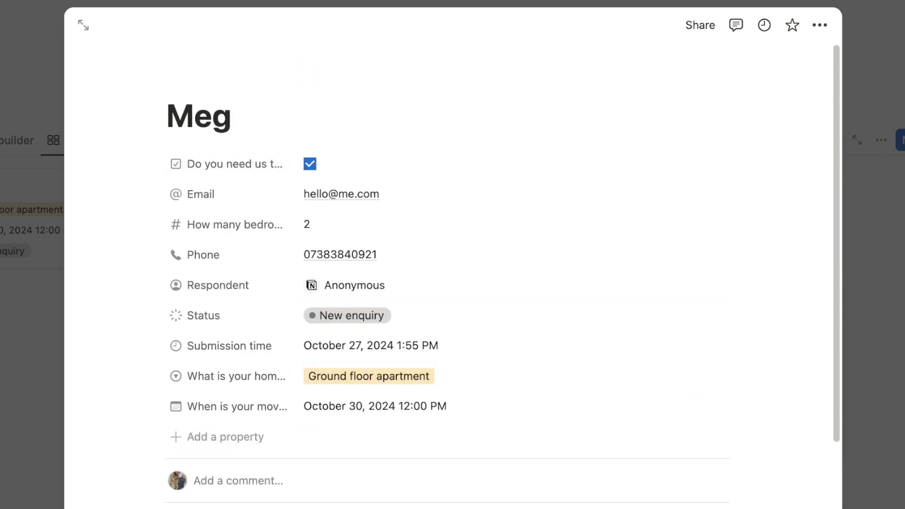
pyautogui.press('Escape')
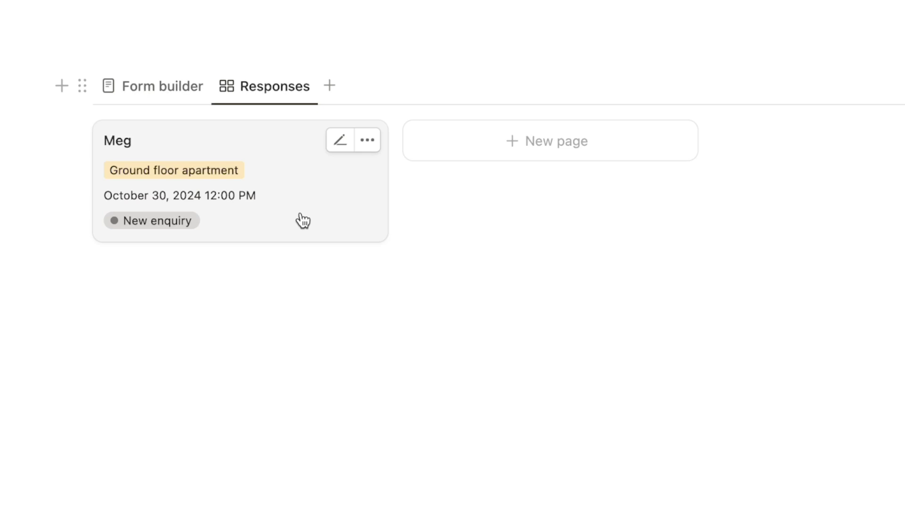
pyautogui.click(160, 221)
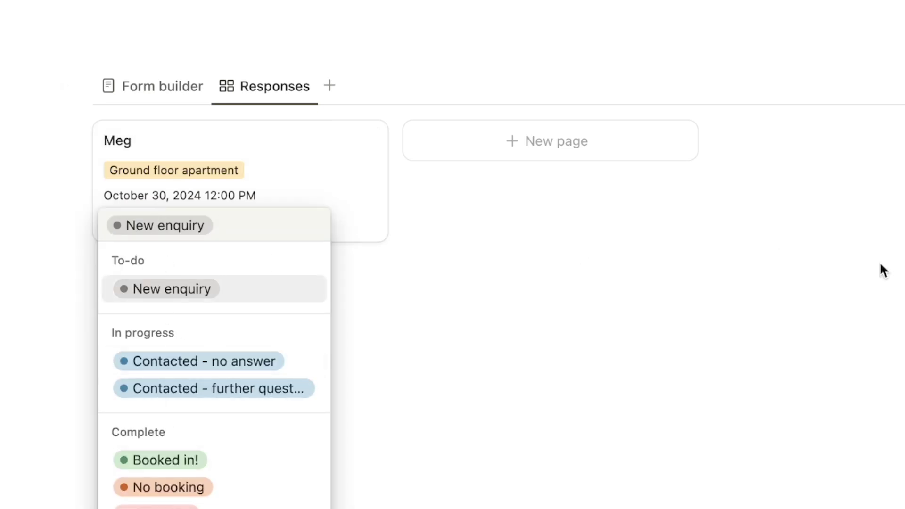
pyautogui.press('Escape')
# Step: Switch the Responses view to a Board layout
pyautogui.click(710, 53)
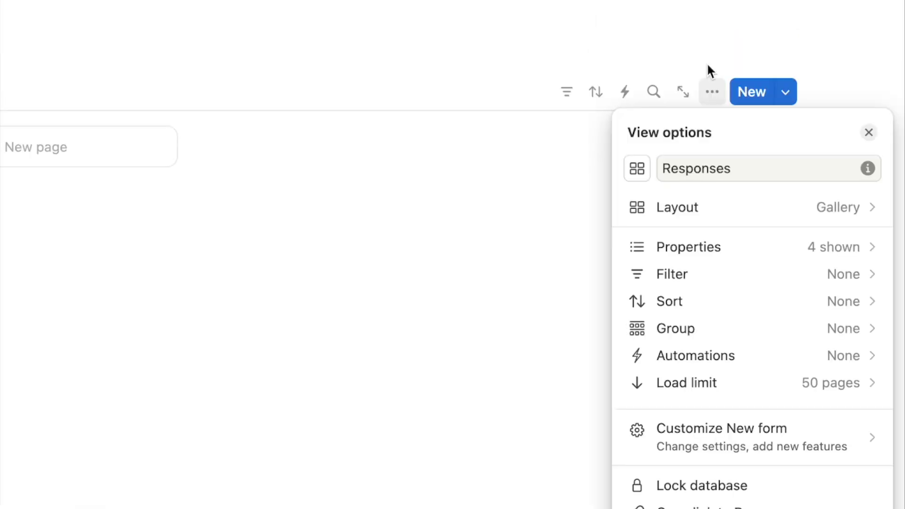
pyautogui.click(669, 215)
pyautogui.click(718, 195)
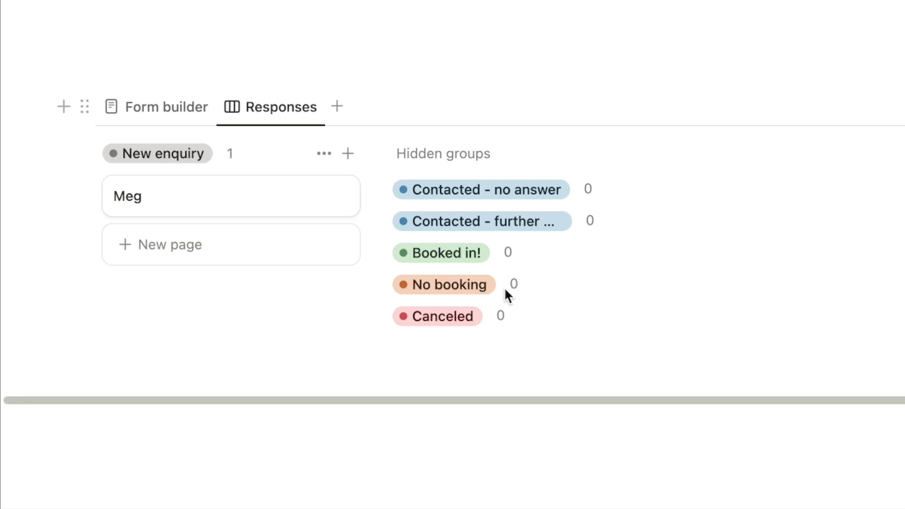
# Step: Show the Status and move date properties on the board's cards
pyautogui.click(733, 28)
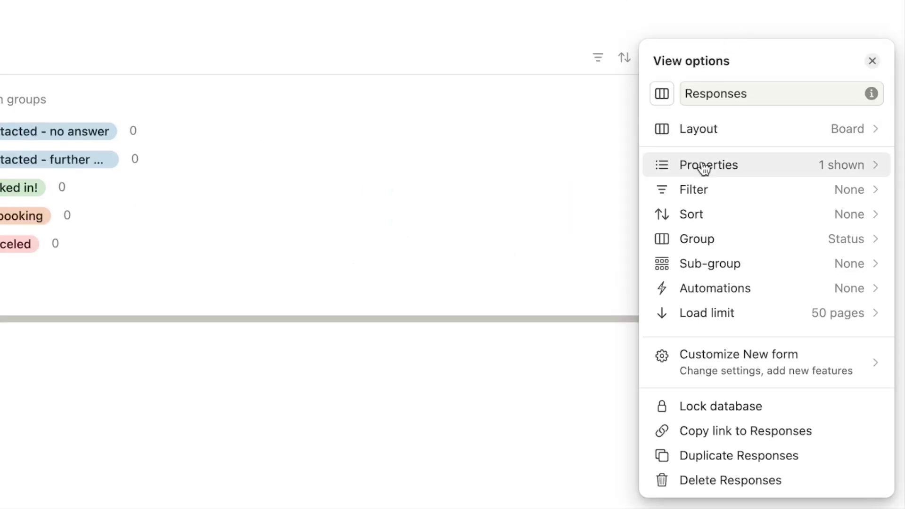
pyautogui.click(704, 166)
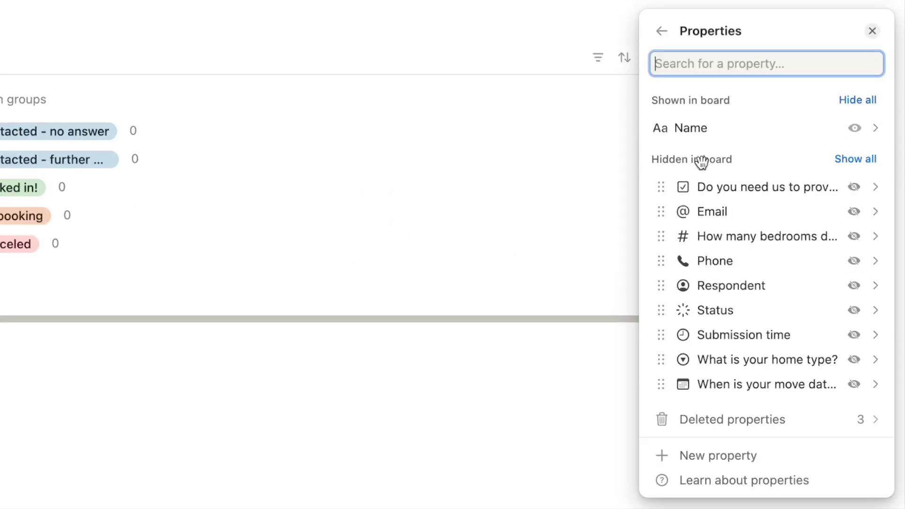
pyautogui.click(853, 310)
pyautogui.click(858, 388)
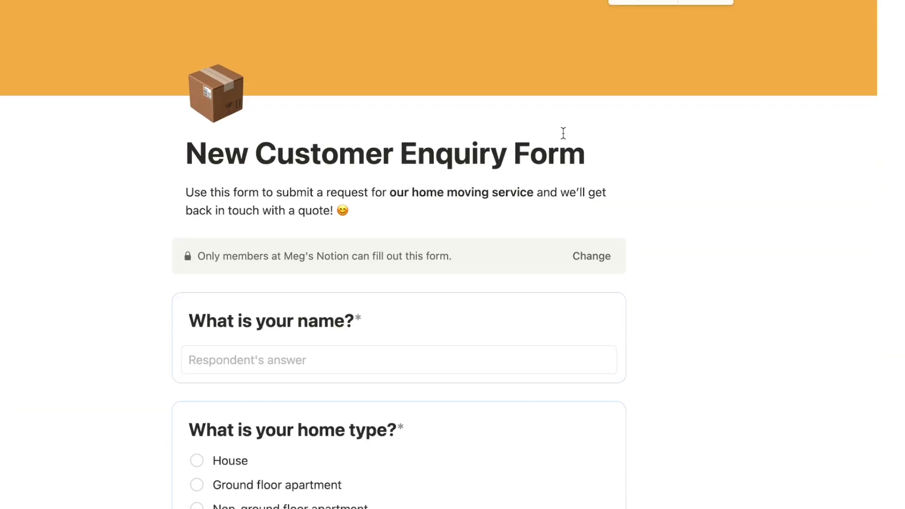
# Step: Copy the share link of the New Customer Enquiry Form from the form builder
pyautogui.scroll(-2, 562, 133)
pyautogui.scroll(3, 731, 232)
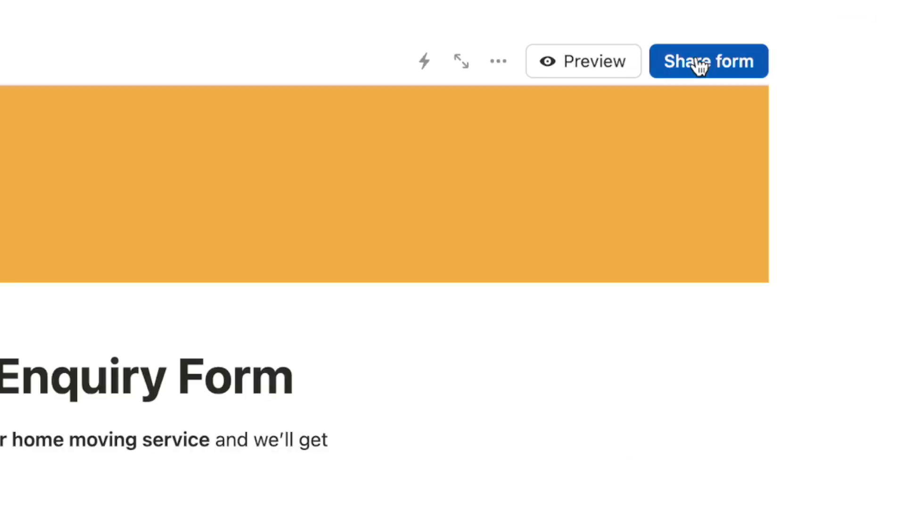
pyautogui.click(834, 28)
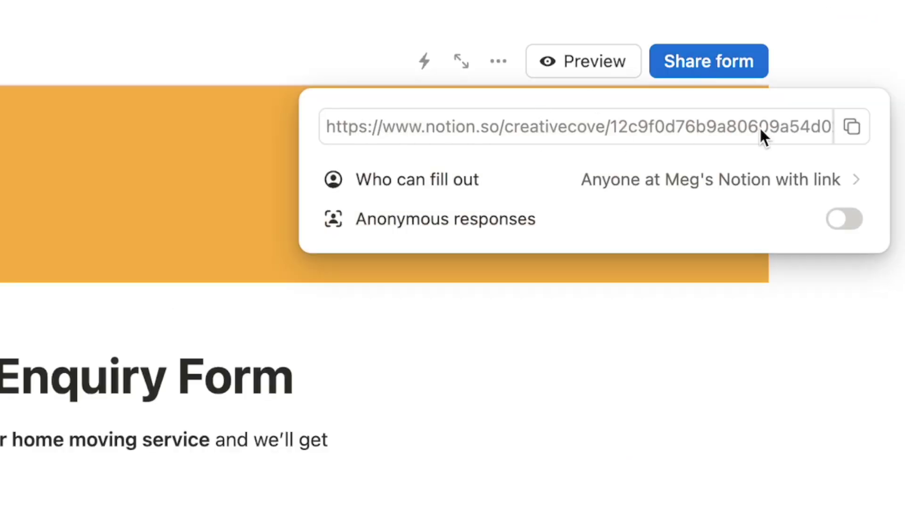
pyautogui.click(851, 136)
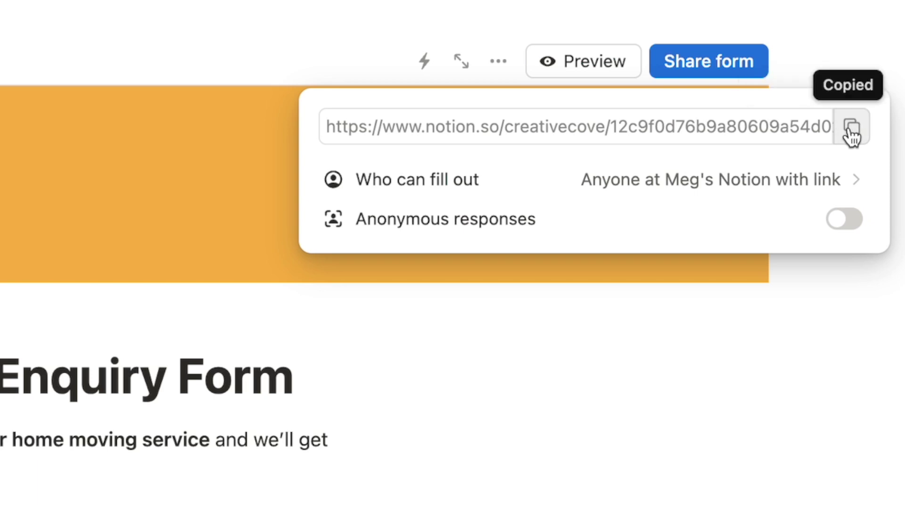